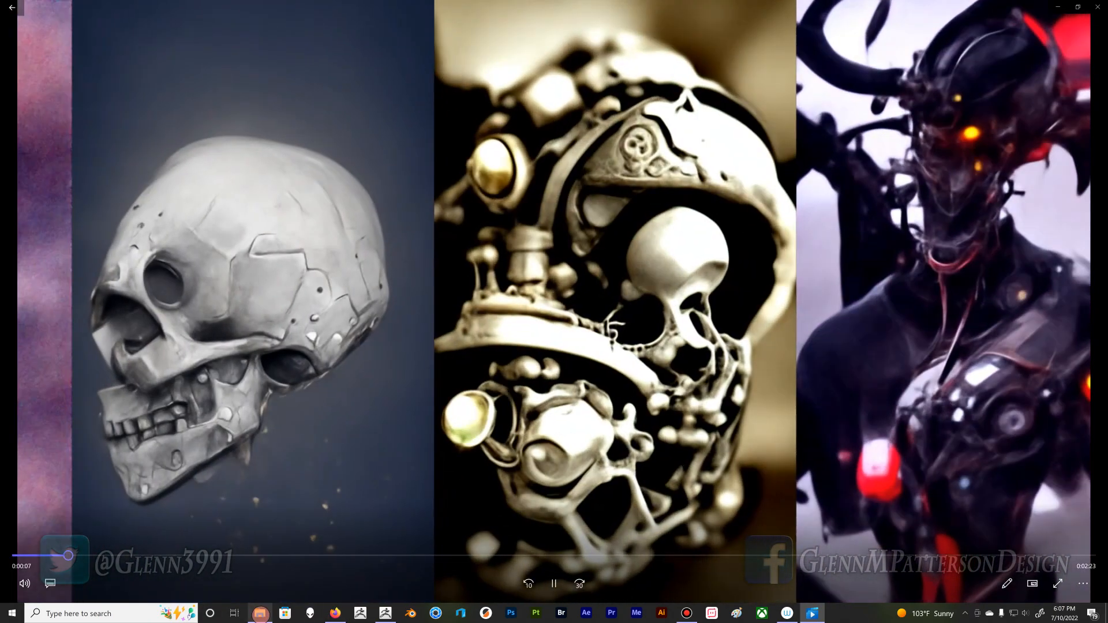
# Step: Play the alien explorer concept video from the AI_PORTRAITS_AME folder
pyautogui.click(259, 613)
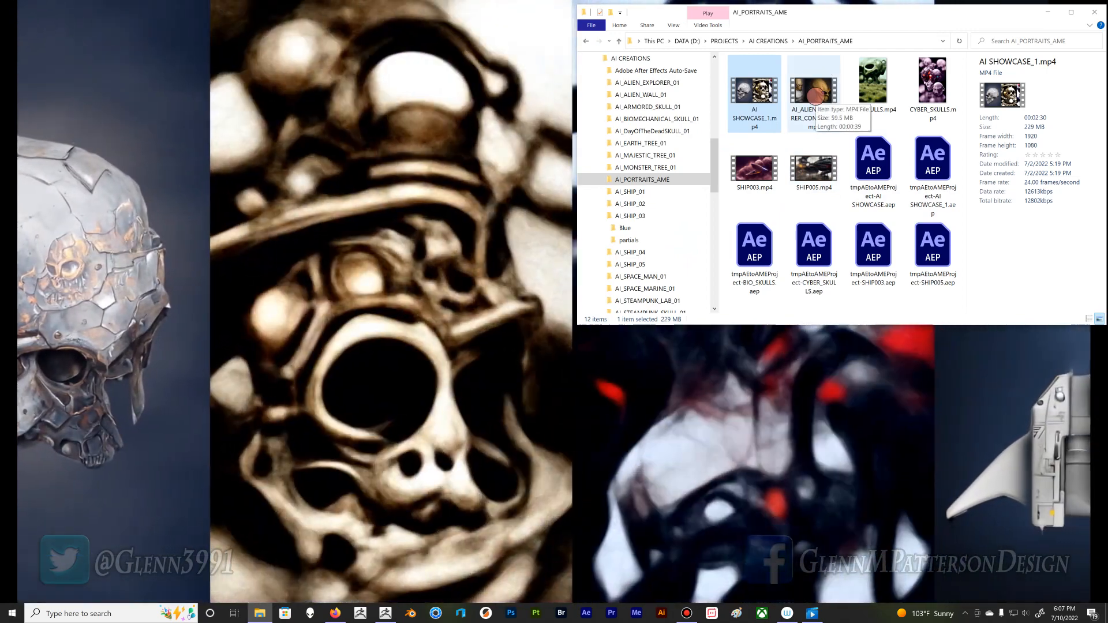
pyautogui.doubleClick(814, 93)
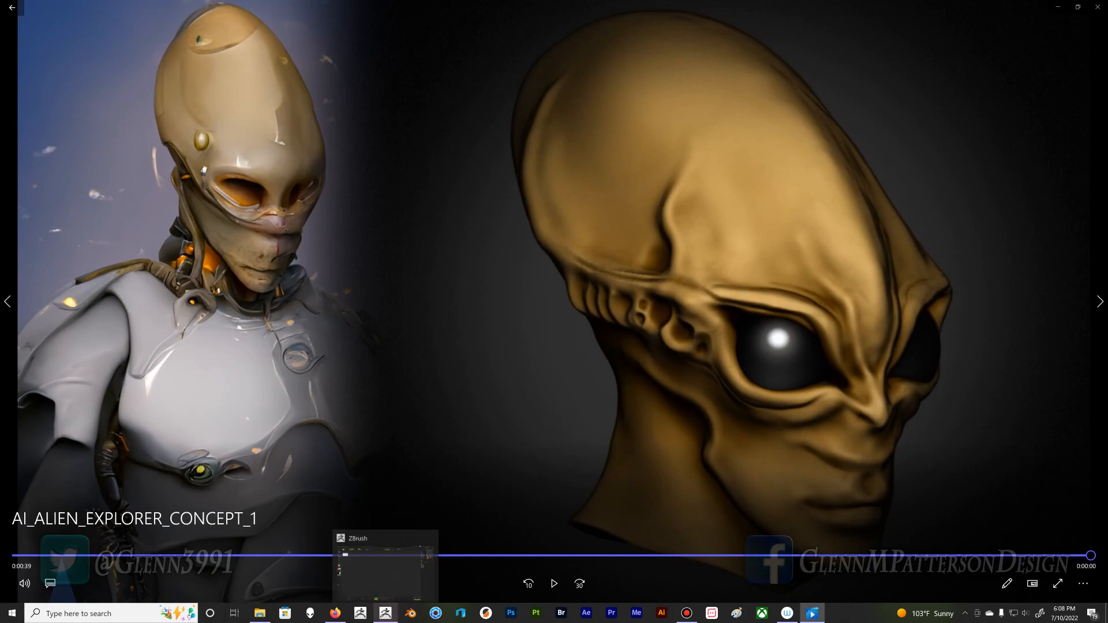
# Step: Switch to ZBrush and open the AI_ASTRONAUT.zpr project from AI_ZBRUSH_DEMO's AI_ZBRUSH_2022_ASTRONAUT folder
pyautogui.click(386, 613)
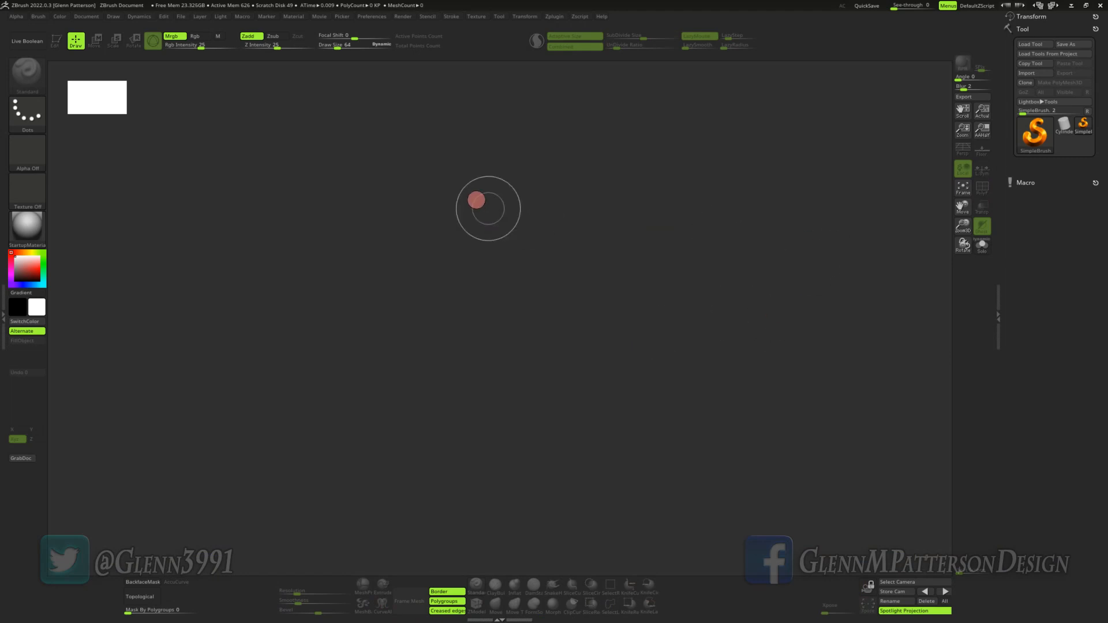
pyautogui.click(180, 15)
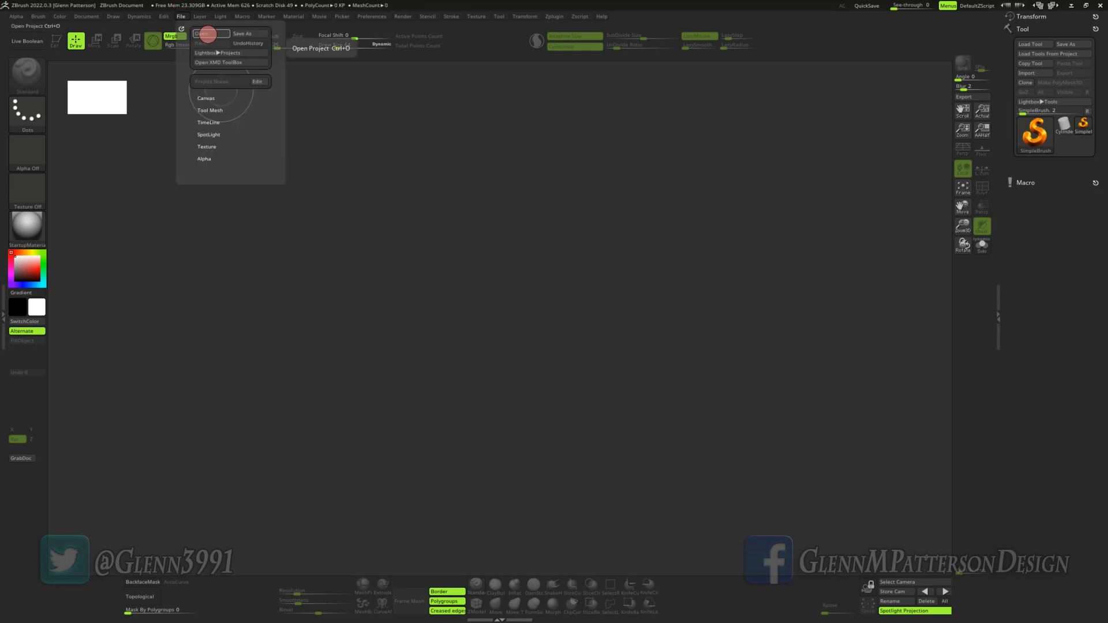
pyautogui.click(208, 34)
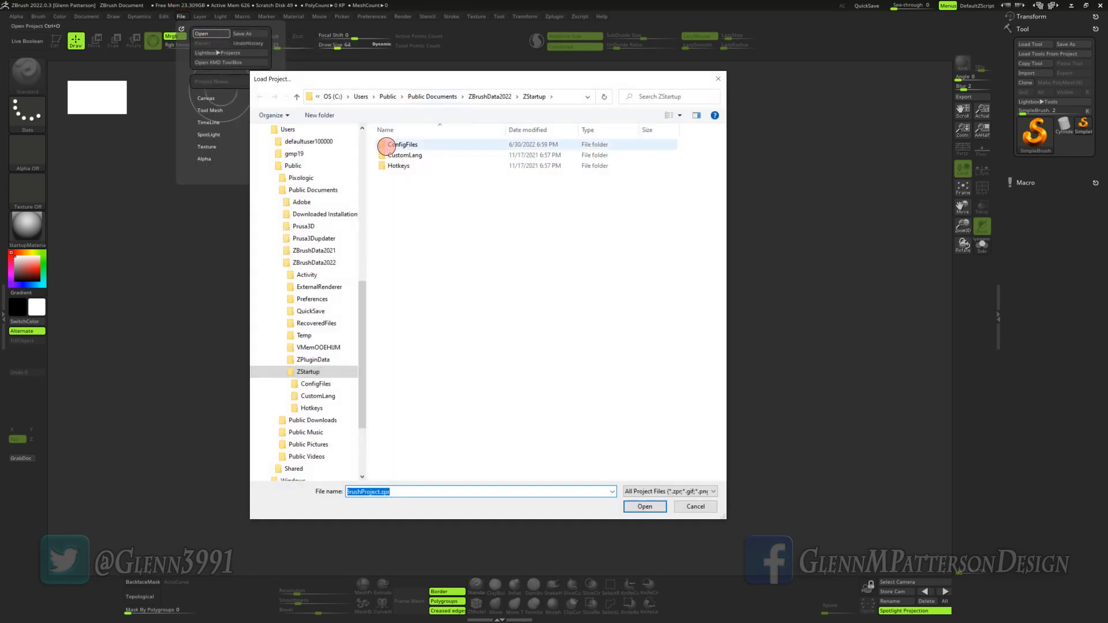
pyautogui.click(362, 145)
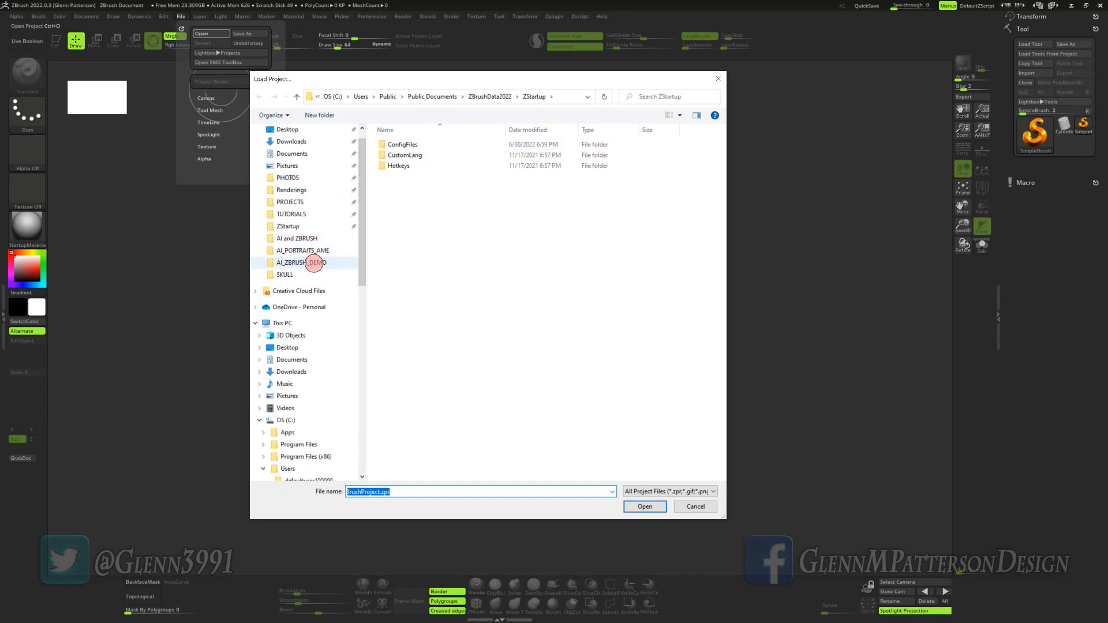
pyautogui.click(297, 238)
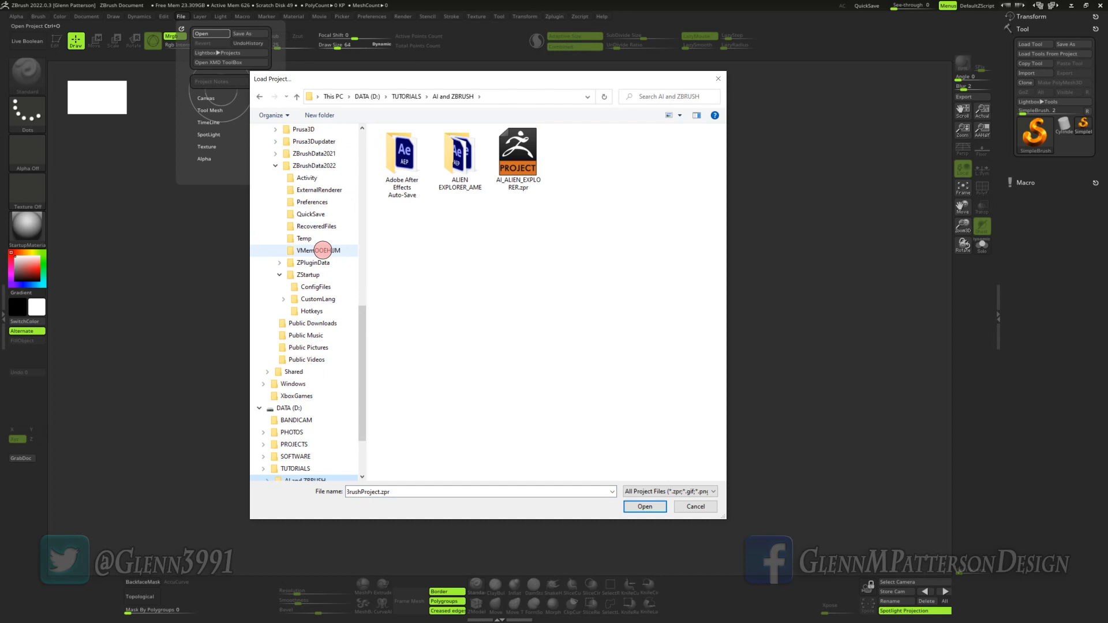
pyautogui.scroll(6, 322, 250)
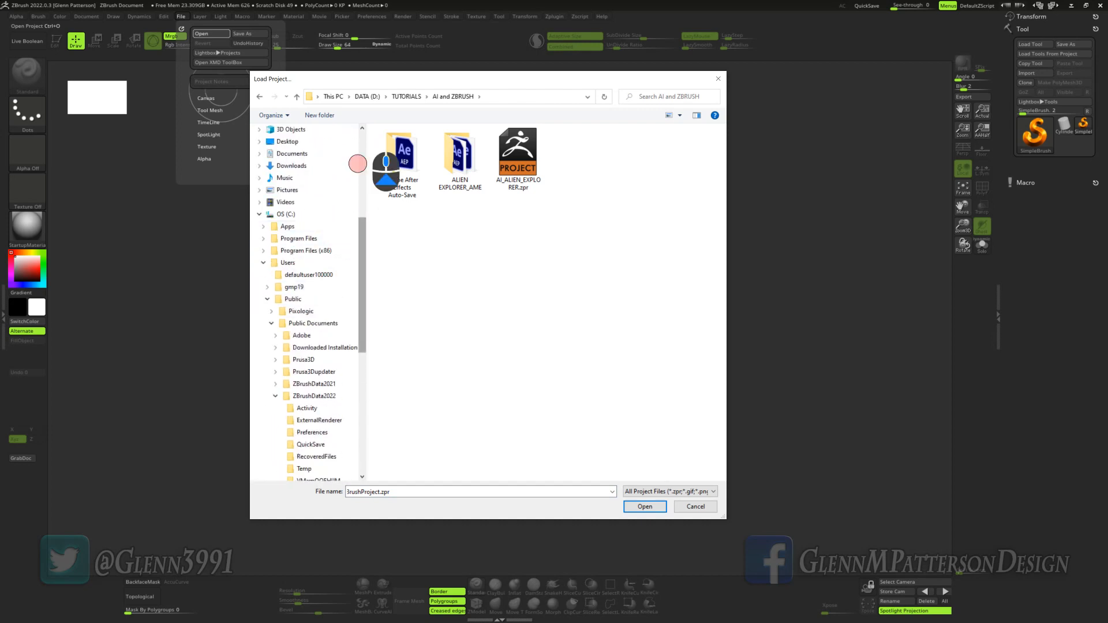
pyautogui.scroll(6, 358, 155)
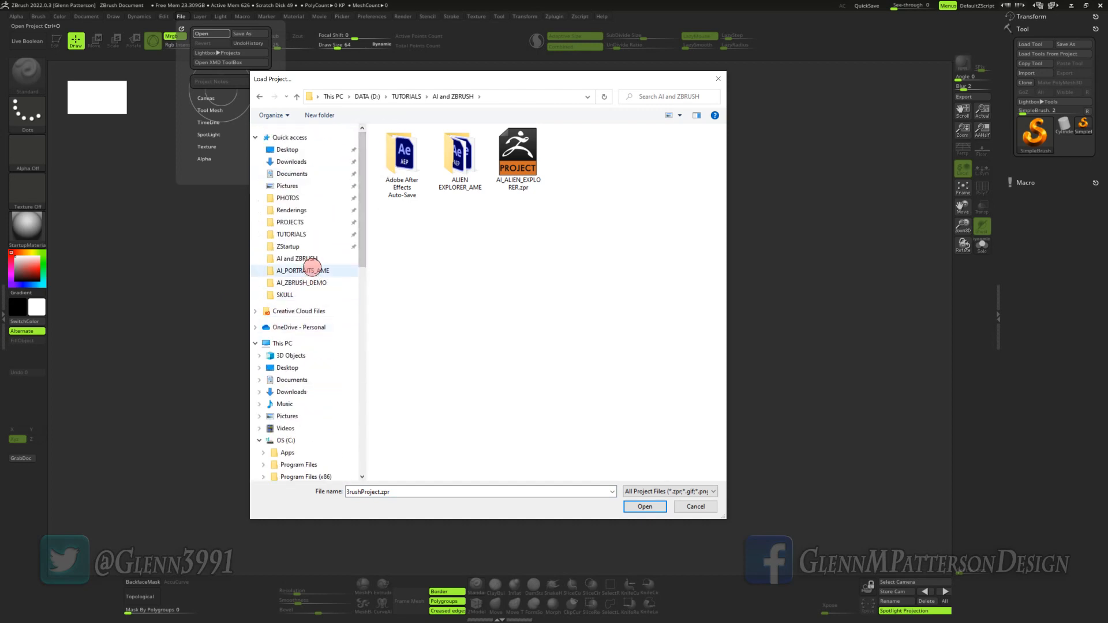
pyautogui.click(303, 282)
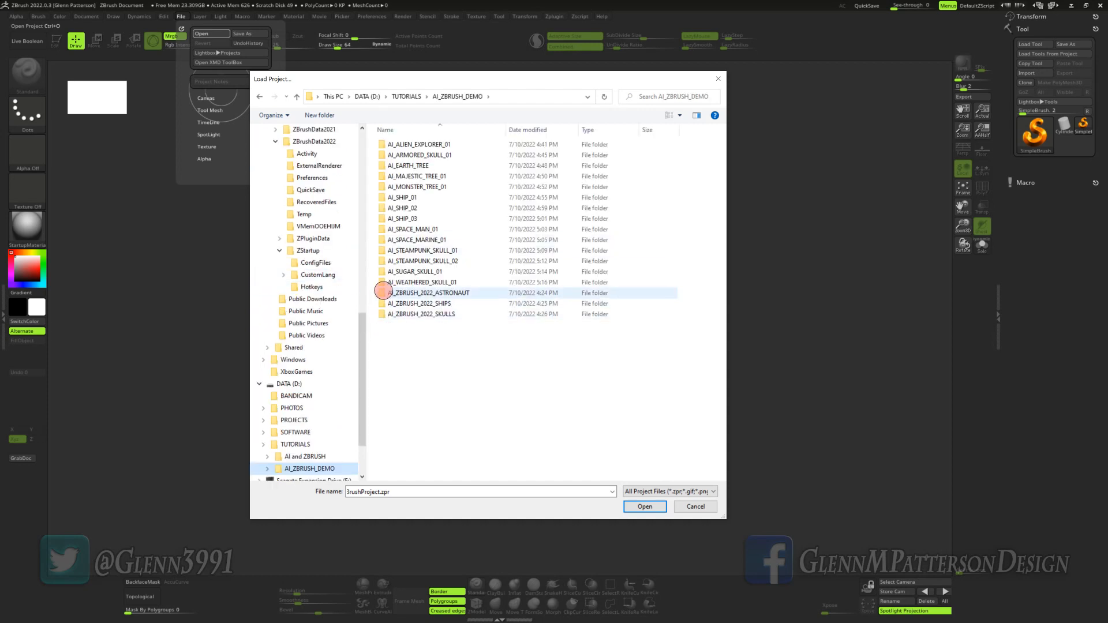
pyautogui.doubleClick(385, 293)
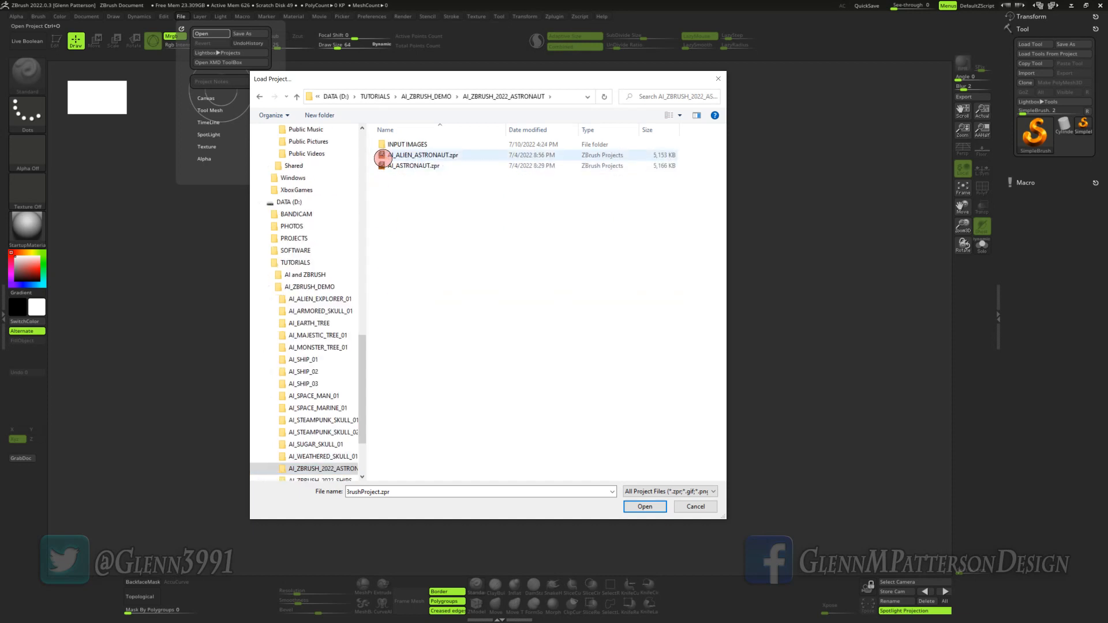
pyautogui.doubleClick(382, 155)
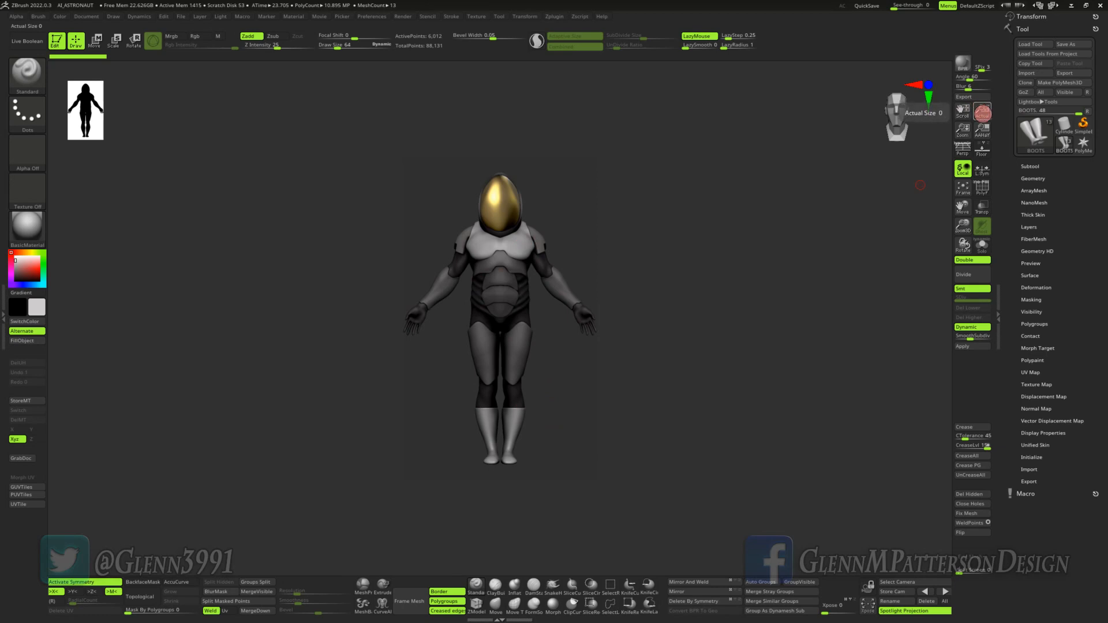
# Step: Make a BPR render of the astronaut from a three-quarter angle at antialiased half size, and view it at actual size with the helmet in frame
pyautogui.click(982, 111)
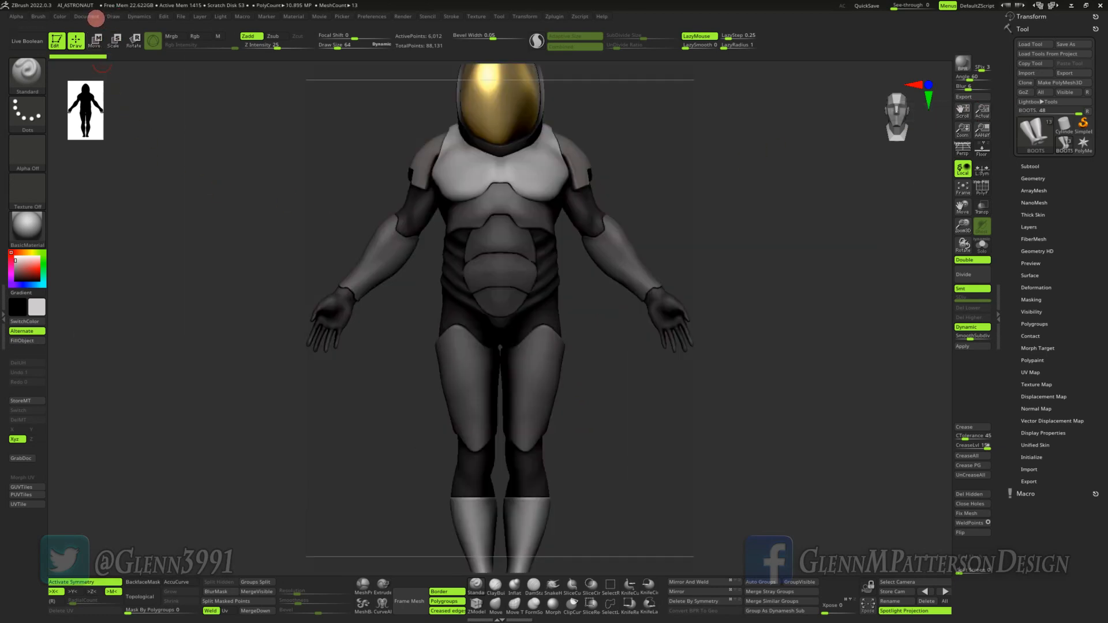
pyautogui.click(95, 18)
pyautogui.moveTo(611, 418); pyautogui.dragTo(593, 428)
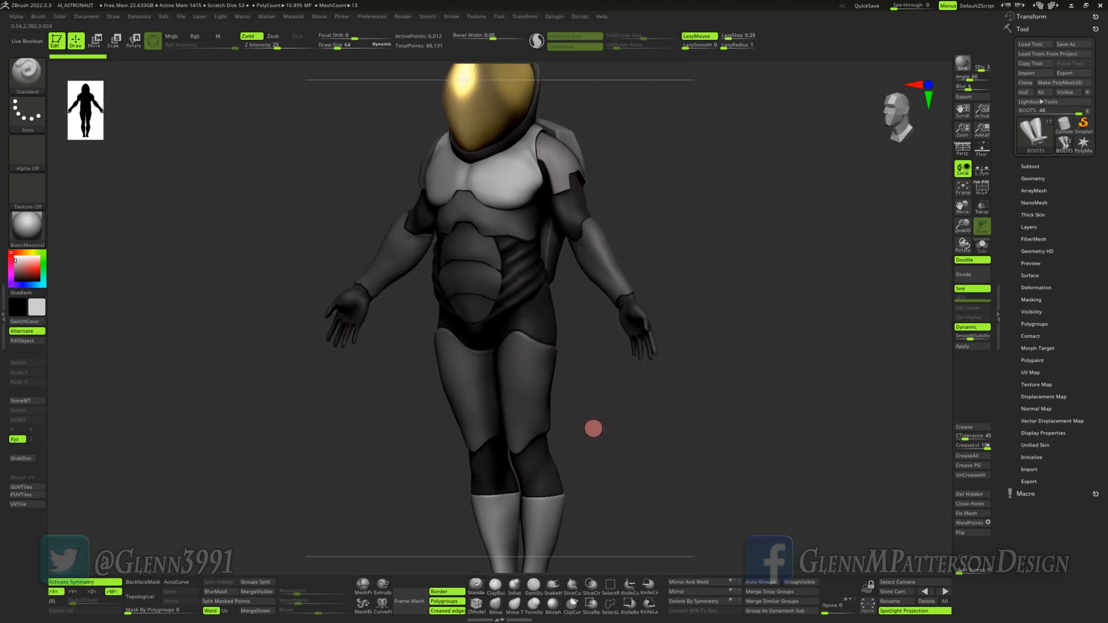
pyautogui.click(985, 130)
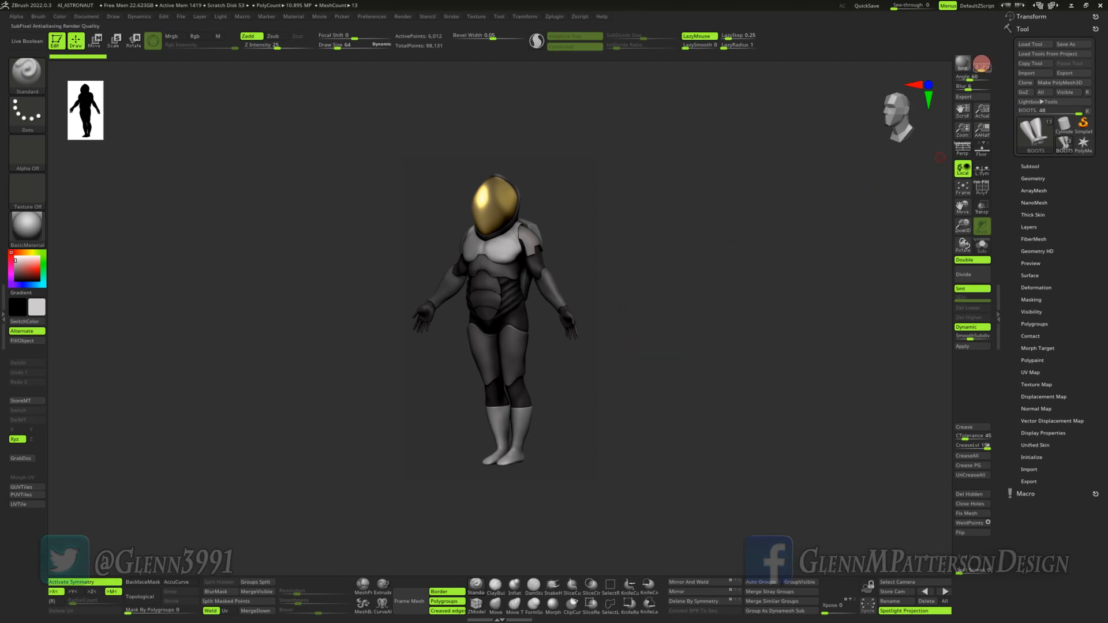
pyautogui.click(961, 64)
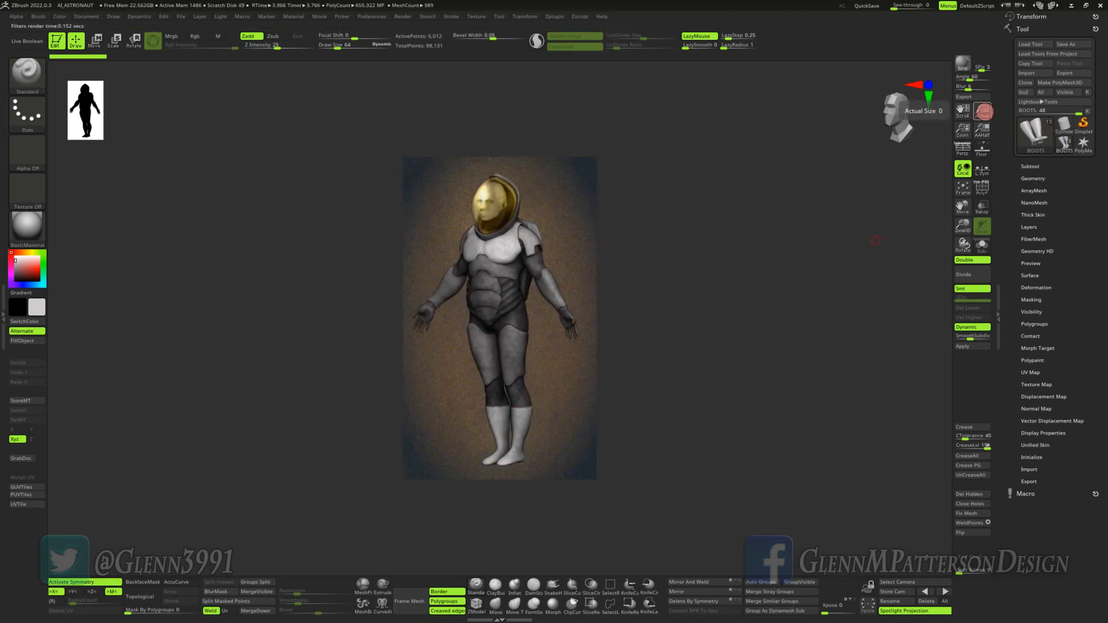
pyautogui.click(984, 111)
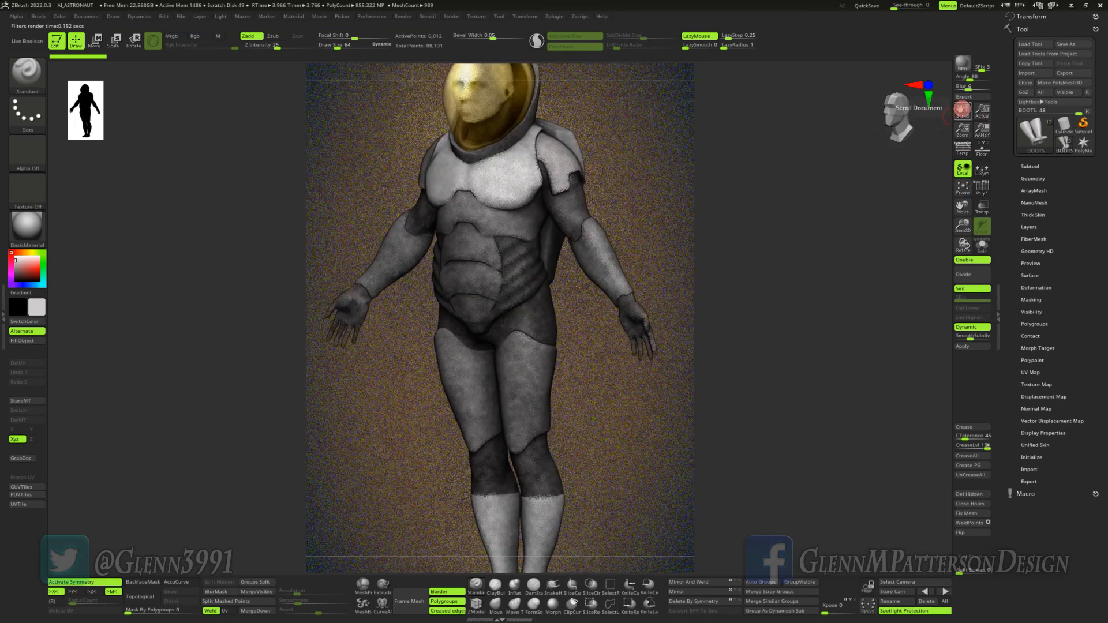
pyautogui.moveTo(962, 111); pyautogui.dragTo(988, 172)
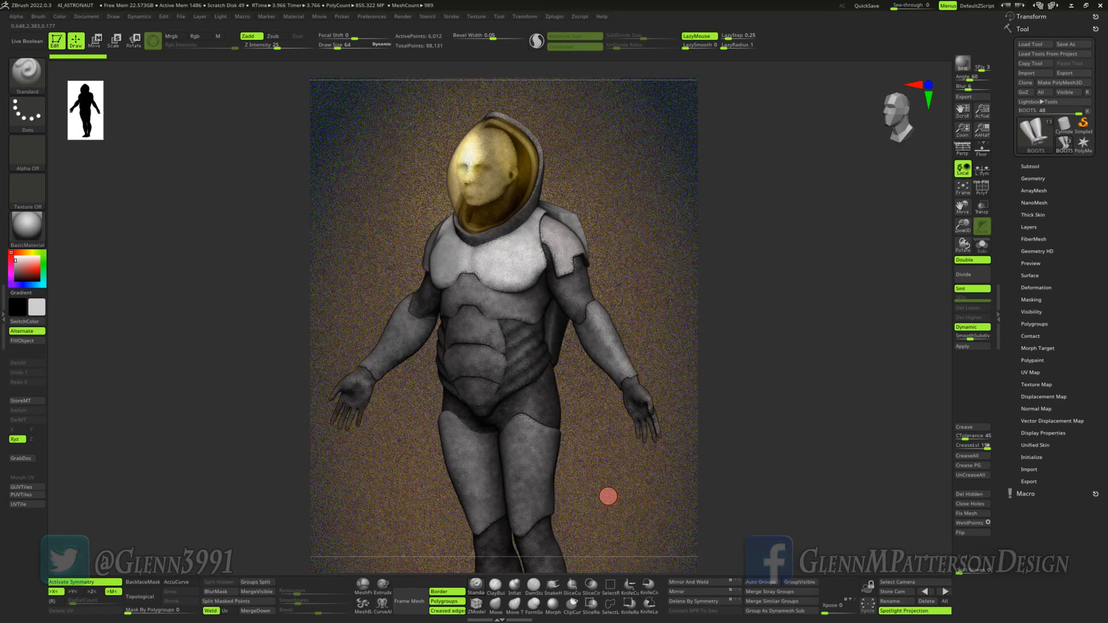
# Step: Turn the astronaut to the opposite three-quarter angle and render it again with BPR
pyautogui.moveTo(593, 495); pyautogui.dragTo(639, 479)
pyautogui.moveTo(622, 284); pyautogui.dragTo(617, 294)
pyautogui.click(963, 64)
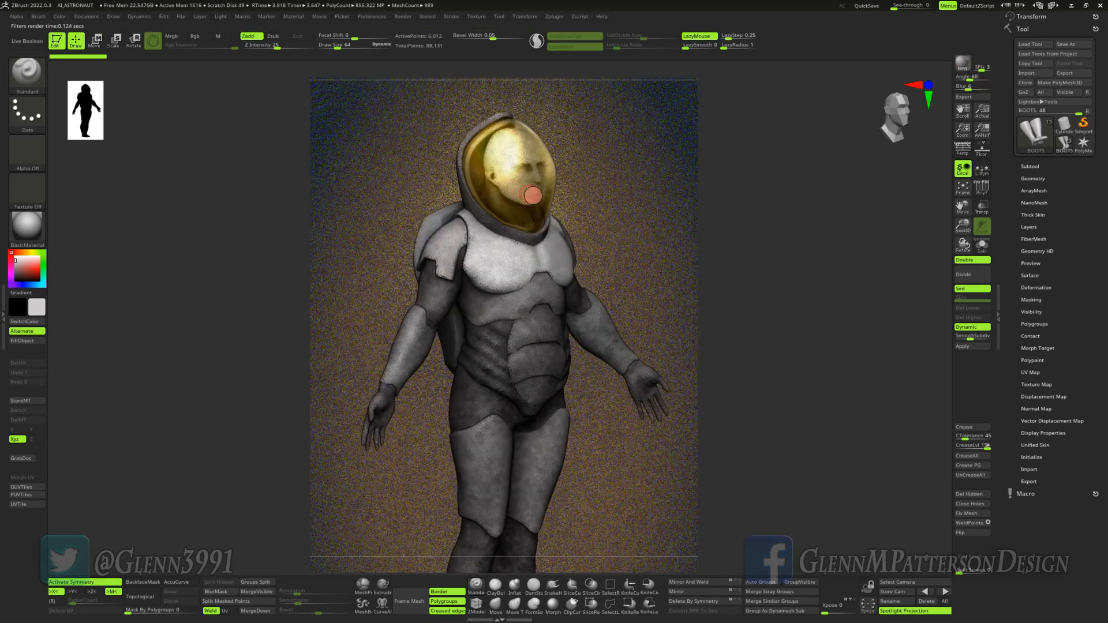
# Step: Enable the F12 Paint filter in the BPR filters and set its front color to green to recolor the render's background
pyautogui.click(4, 295)
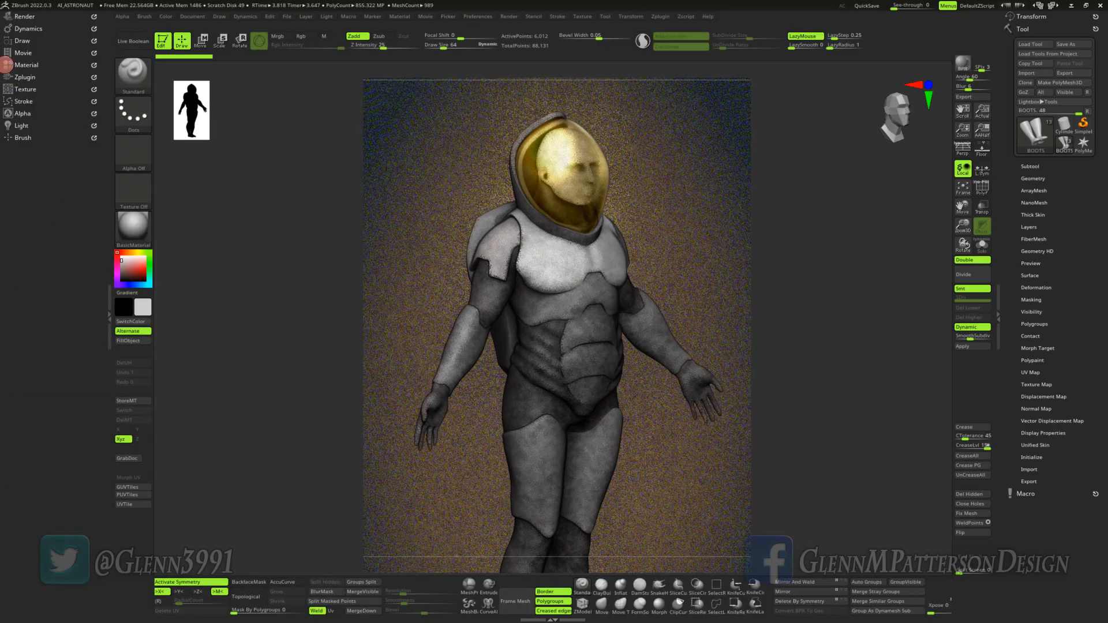
pyautogui.click(23, 16)
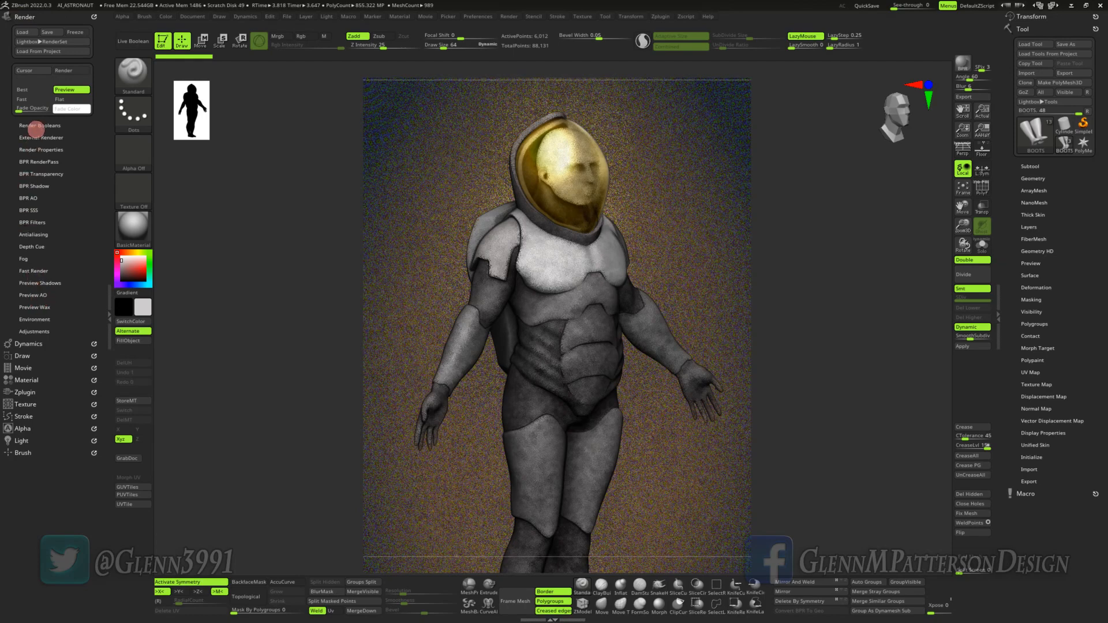
pyautogui.click(30, 222)
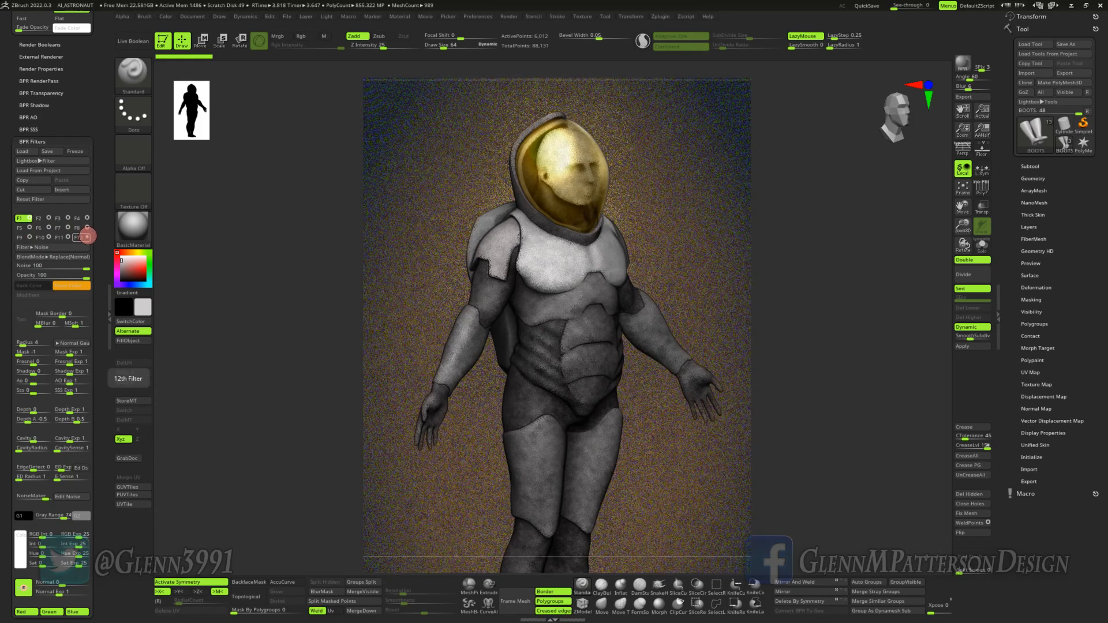
pyautogui.click(87, 237)
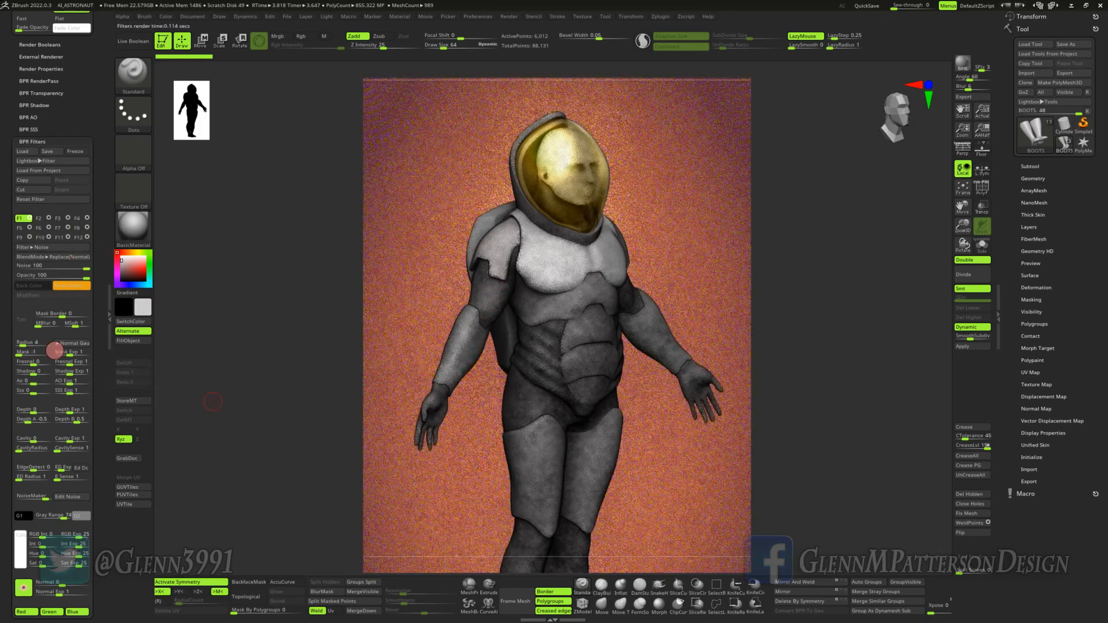
pyautogui.click(79, 238)
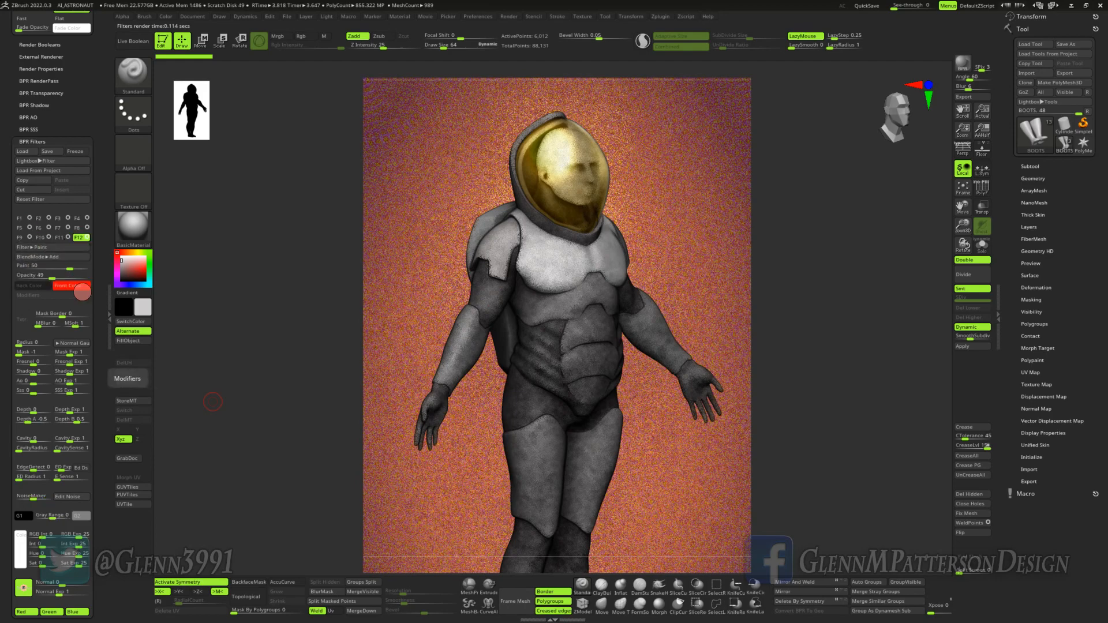
pyautogui.click(69, 285)
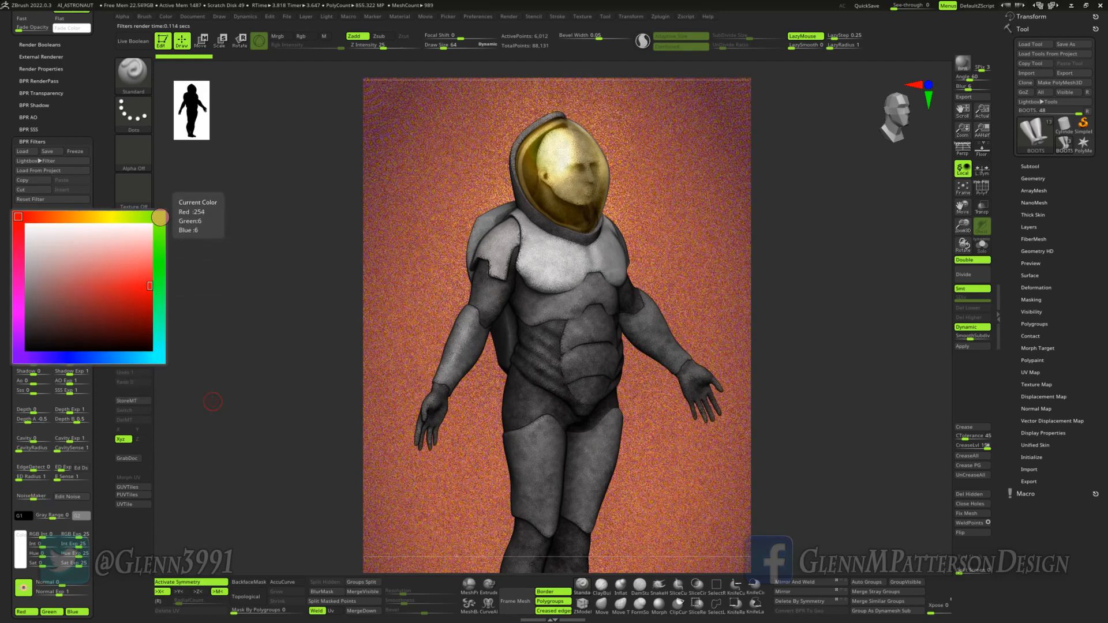
pyautogui.moveTo(159, 217); pyautogui.dragTo(162, 237)
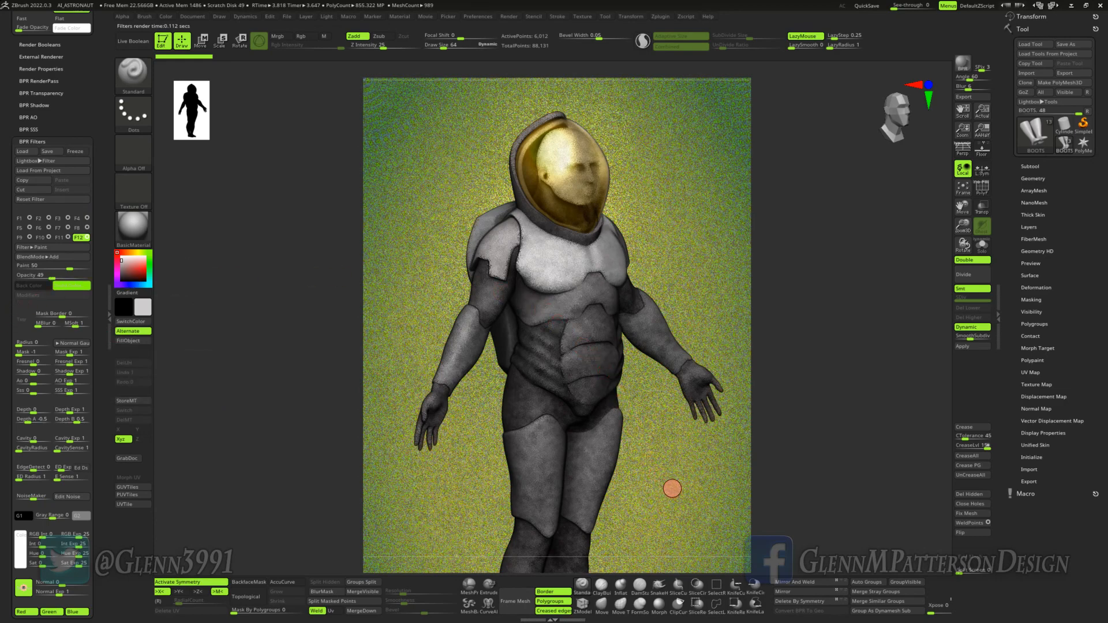
# Step: Open the AI_ALIEN_ASTRONAUT.zpr project, discarding the changes to the astronaut project
pyautogui.keyDown('shift'); pyautogui.moveTo(683, 485); pyautogui.dragTo(668, 475); pyautogui.keyUp('shift')
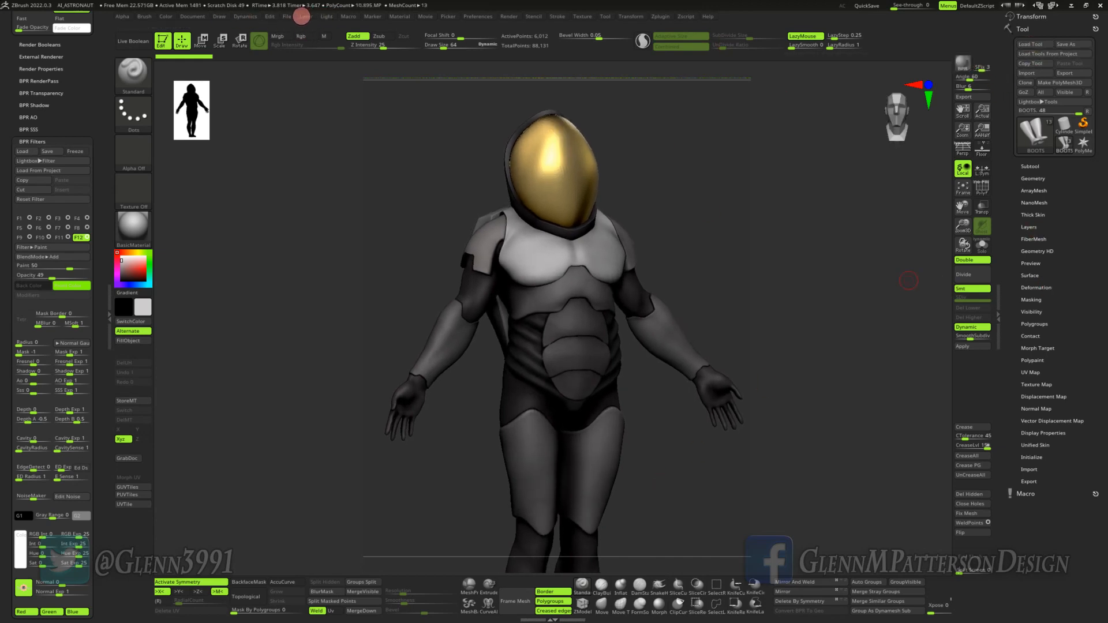
pyautogui.click(287, 17)
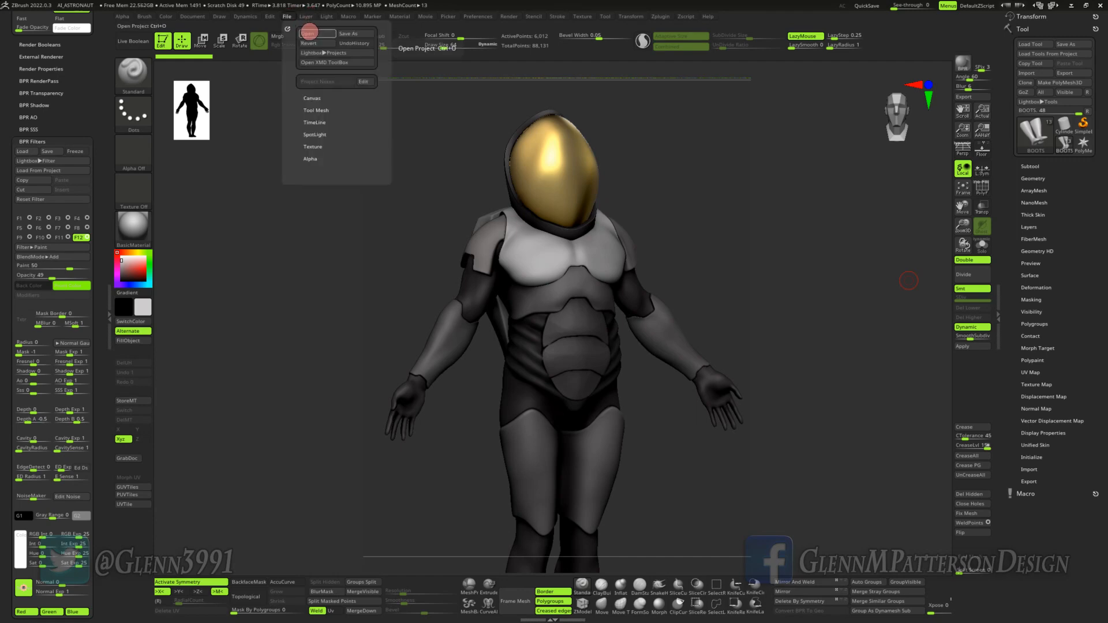
pyautogui.click(308, 34)
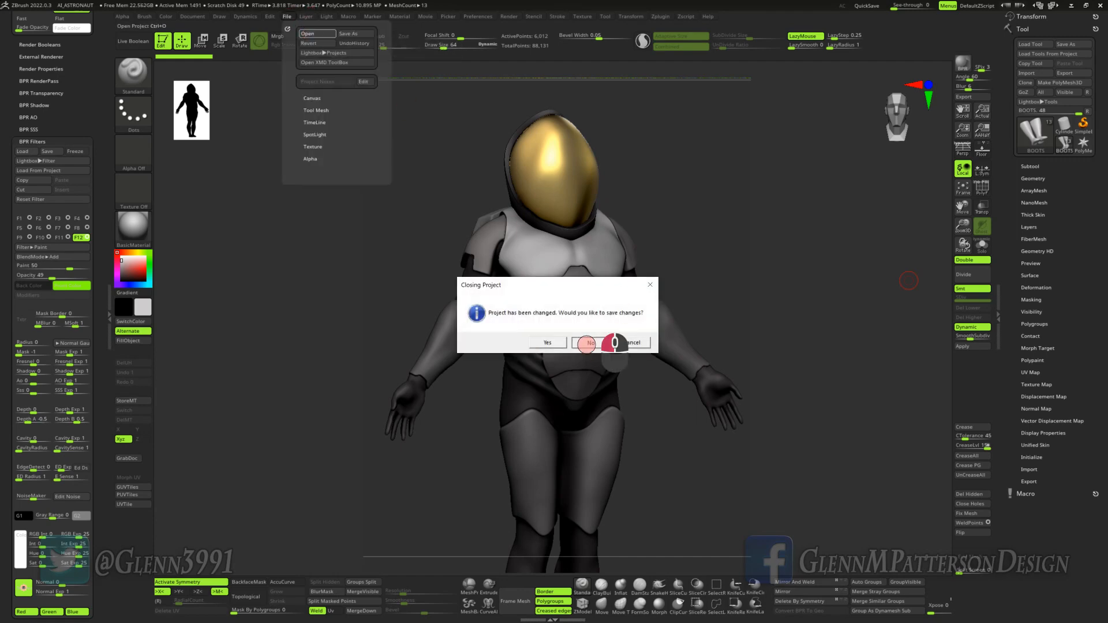
pyautogui.click(588, 343)
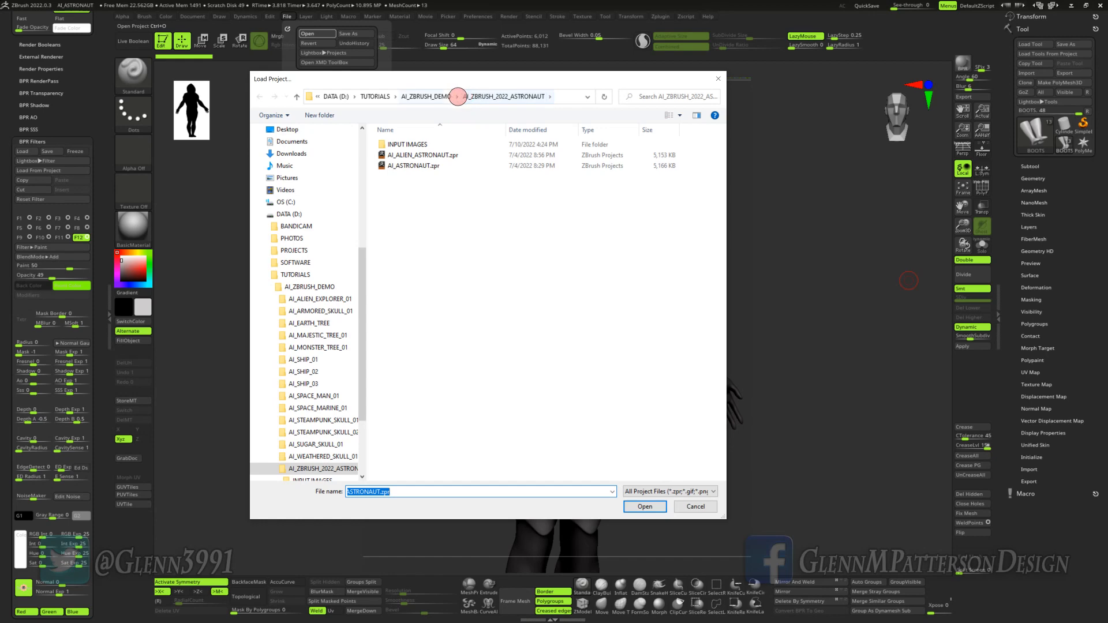
pyautogui.click(457, 96)
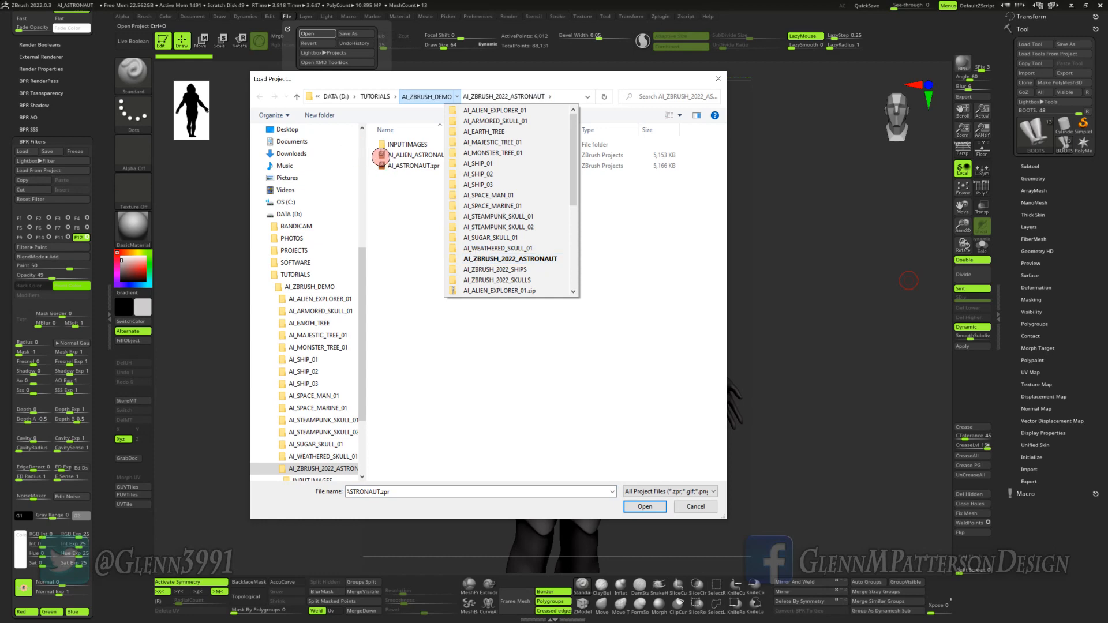
pyautogui.click(381, 156)
pyautogui.doubleClick(387, 155)
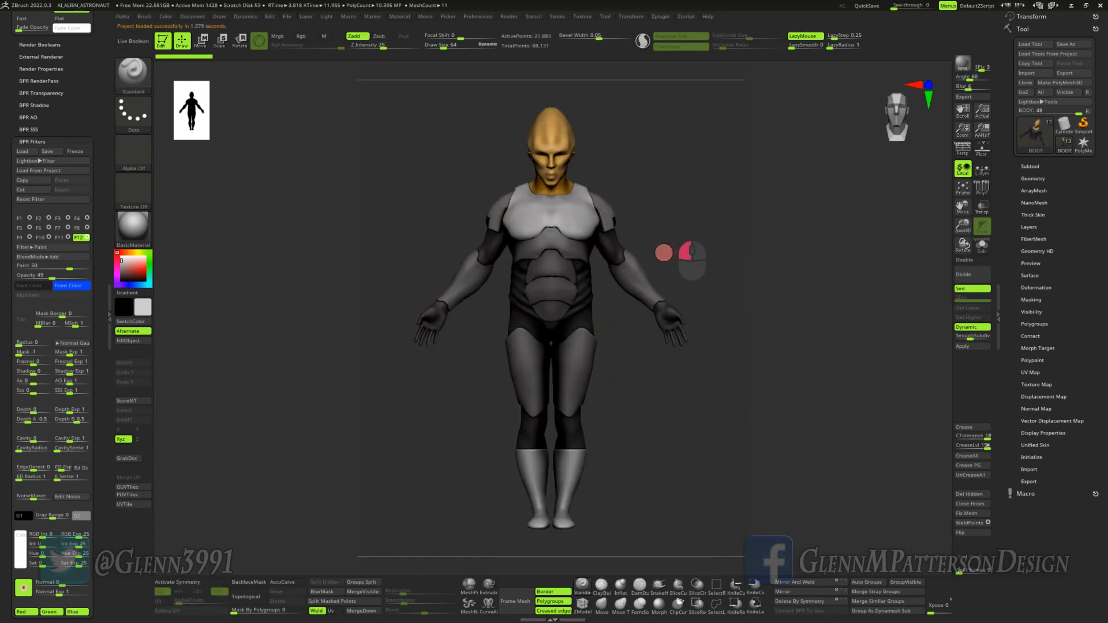
# Step: Turn the alien to a three-quarter view, frame it from head to thighs at antialiased half size, and render it with BPR
pyautogui.moveTo(663, 252); pyautogui.dragTo(648, 255)
pyautogui.click(962, 186)
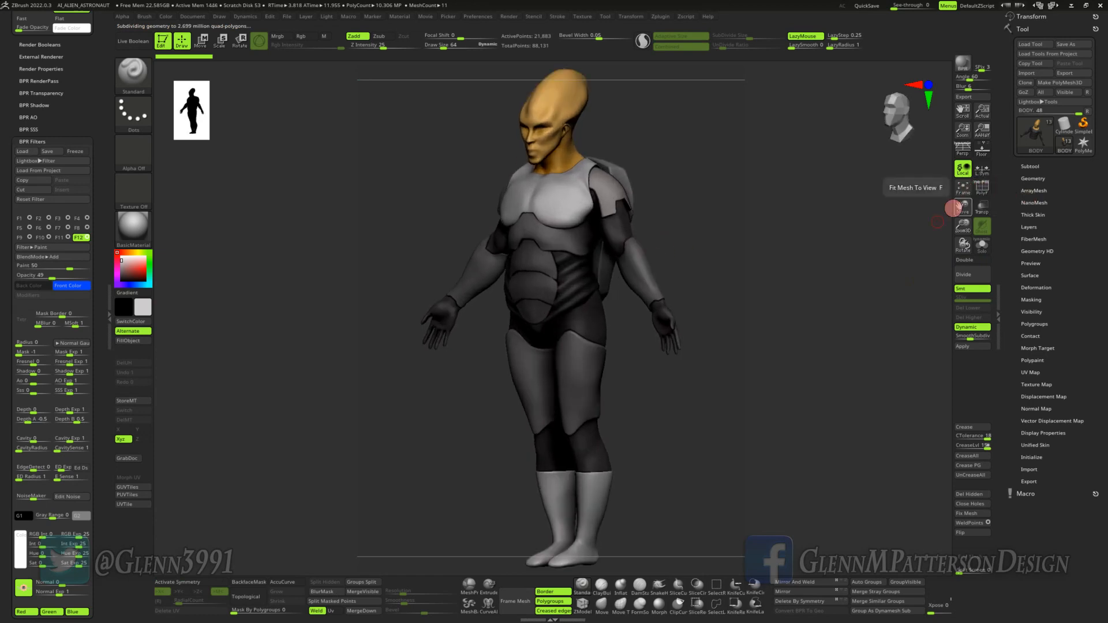
pyautogui.moveTo(963, 209); pyautogui.dragTo(993, 288)
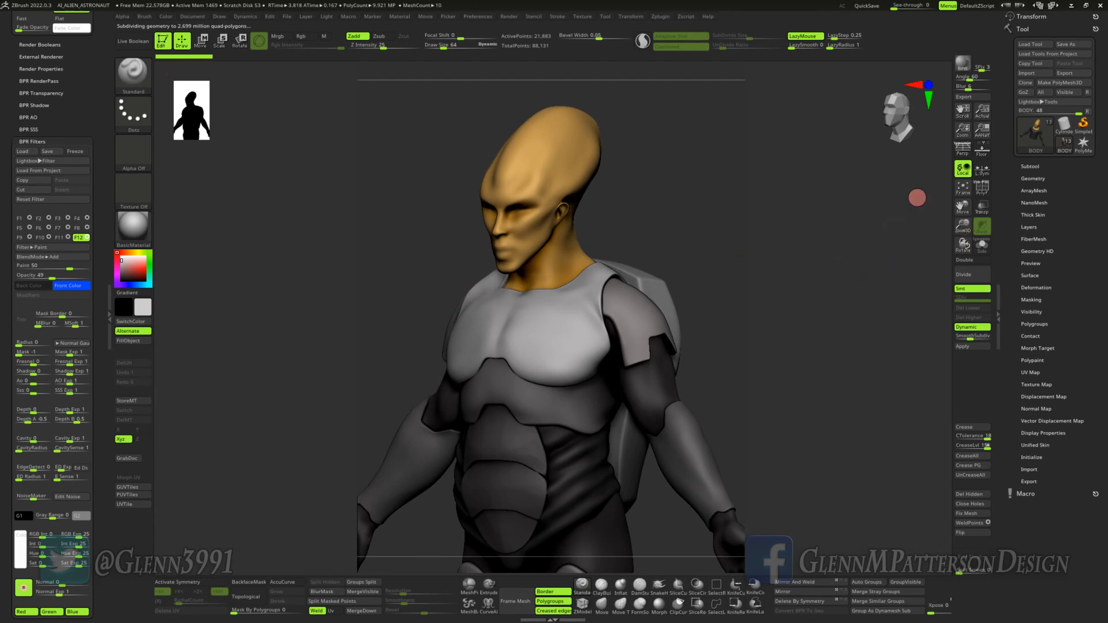
pyautogui.press('f')
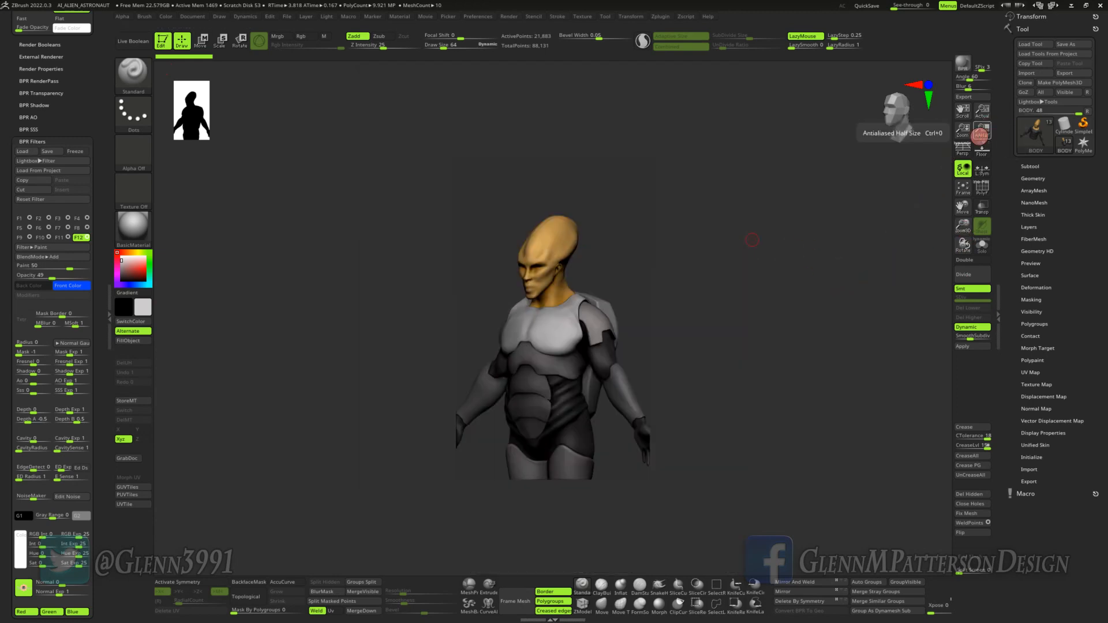
pyautogui.click(962, 206)
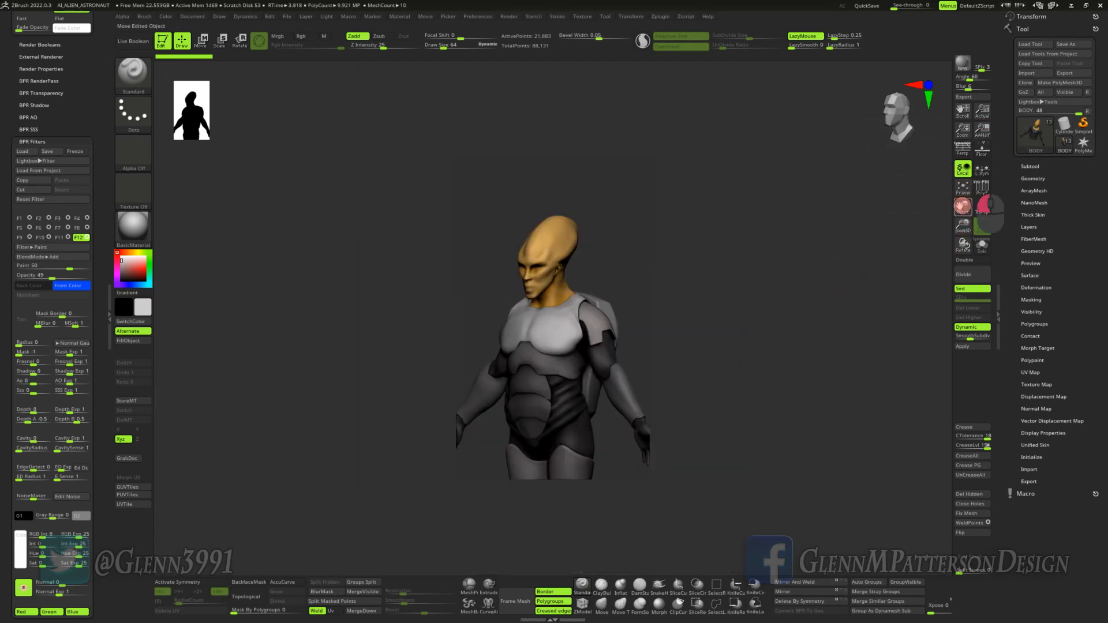
pyautogui.moveTo(962, 206)
pyautogui.mouseDown()
pyautogui.moveTo(961, 189)
pyautogui.moveTo(960, 199)
pyautogui.mouseUp()
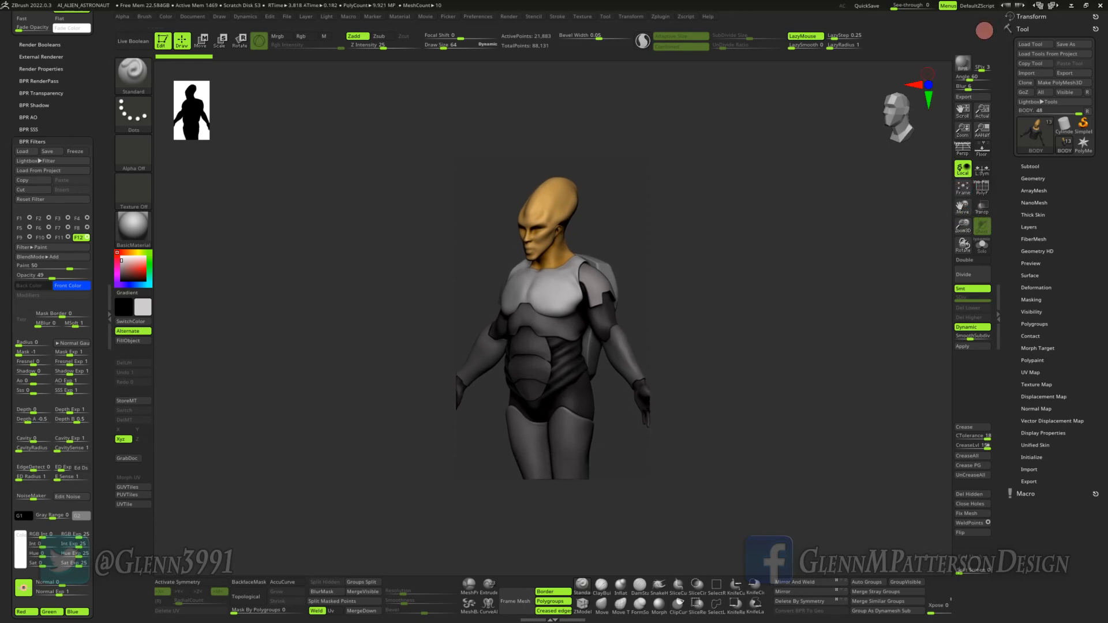
pyautogui.click(963, 66)
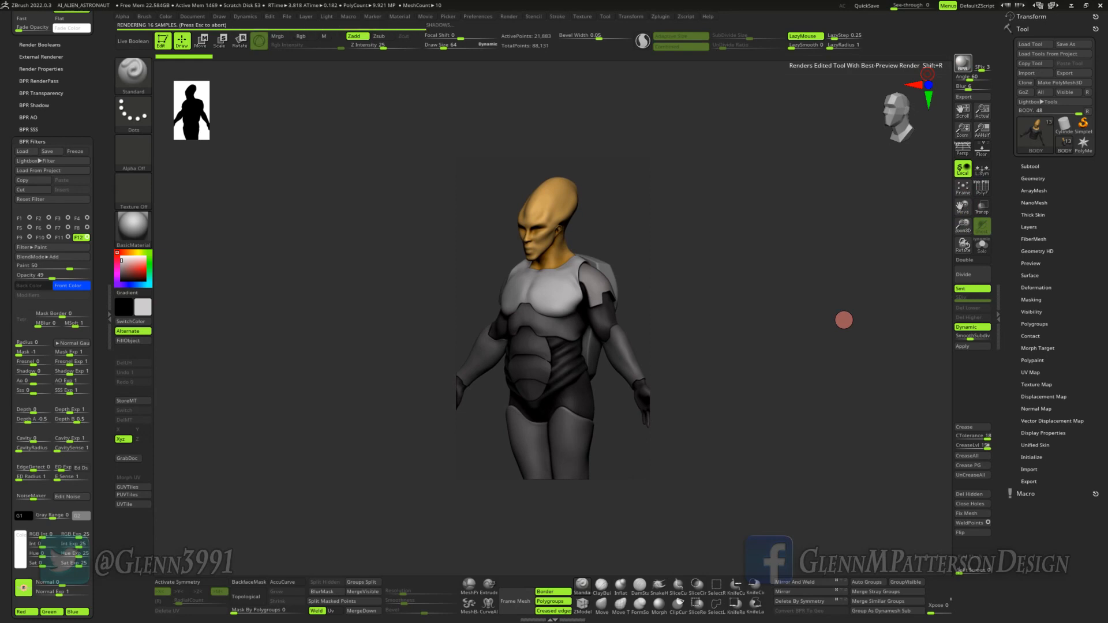
# Step: Change the front color of the F12 Paint filter to magenta to recolor the alien render's background
pyautogui.click(181, 197)
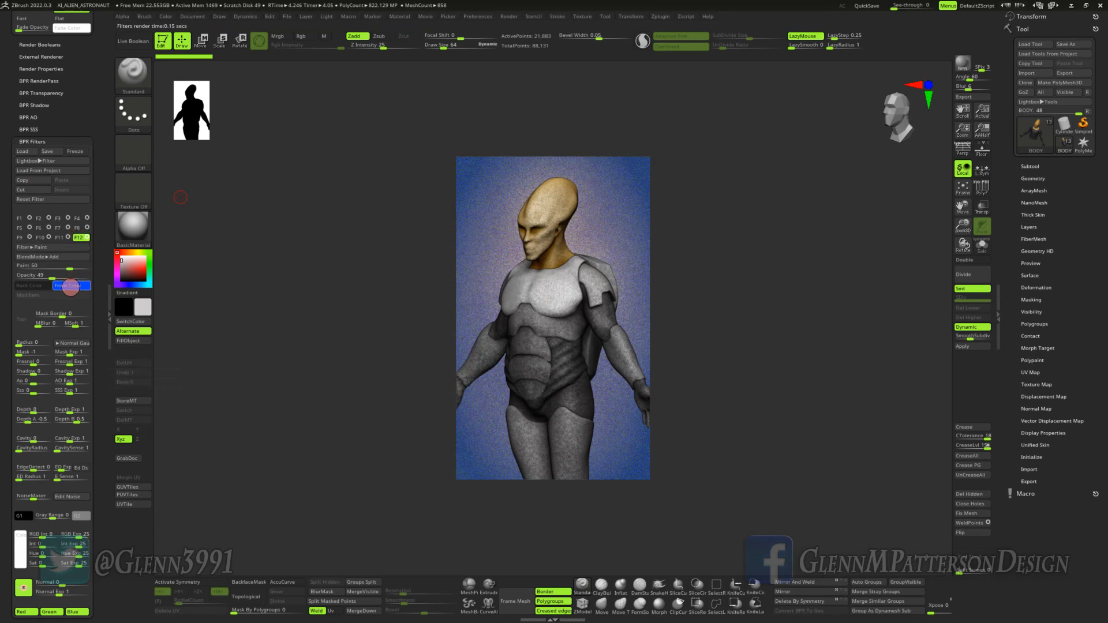
pyautogui.click(70, 287)
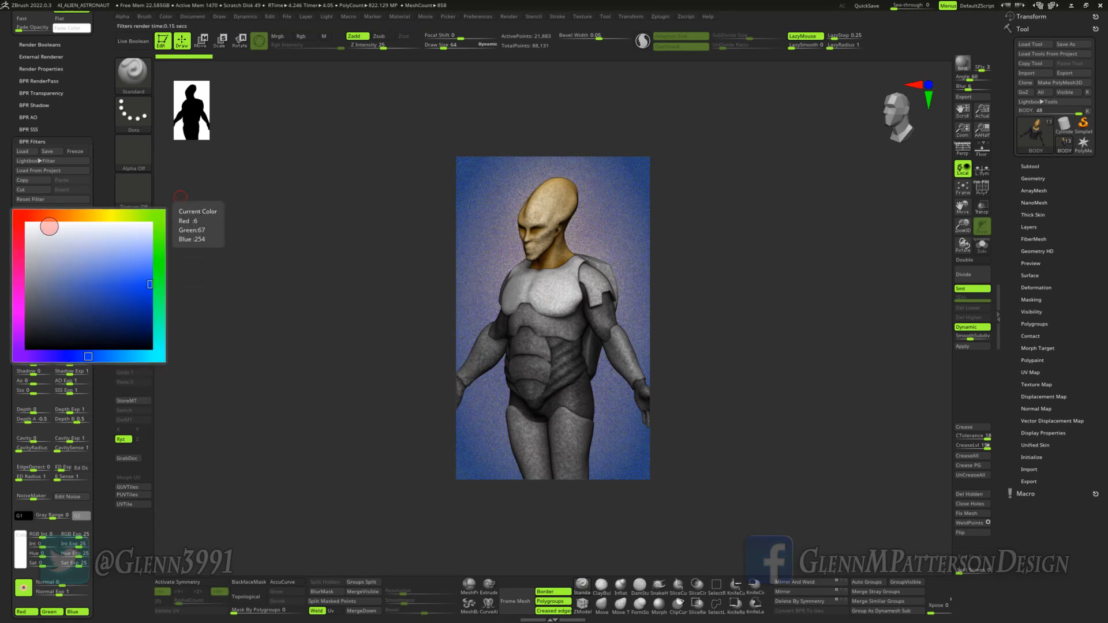
pyautogui.click(74, 215)
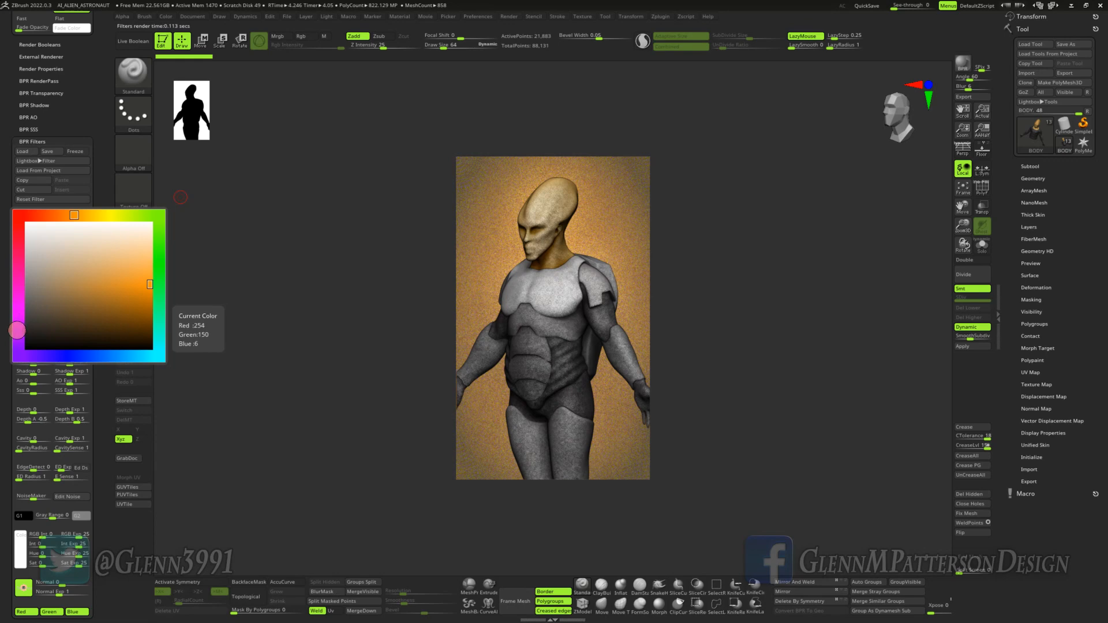
pyautogui.click(17, 321)
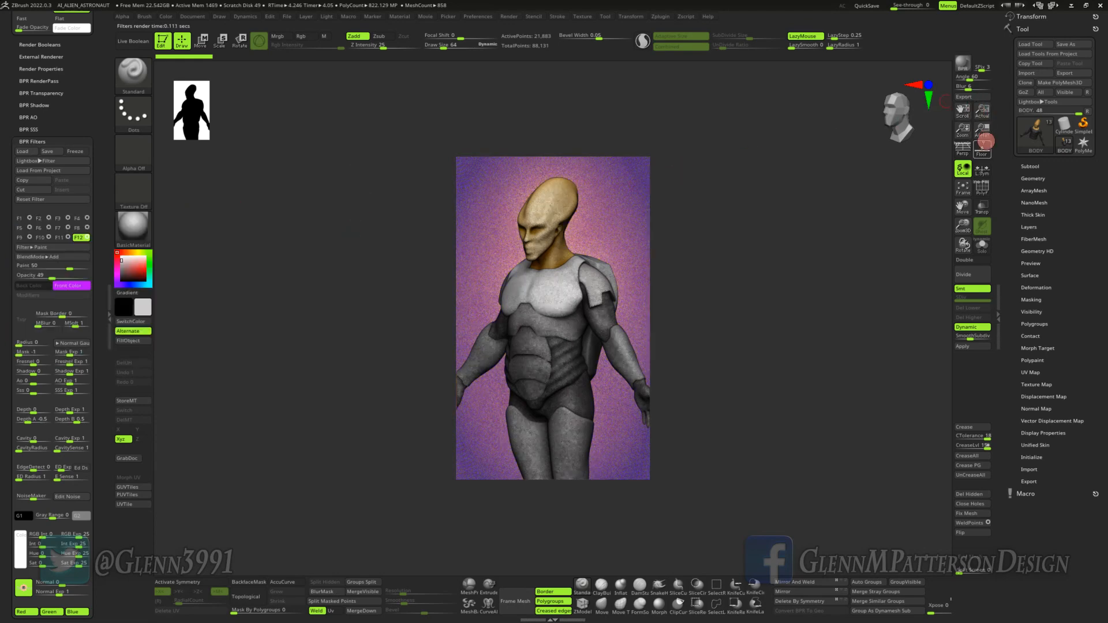
# Step: Show the render at actual size and export it as a JPEG named DEMO in the AI_ZBRUSH_DEMO folder
pyautogui.click(981, 111)
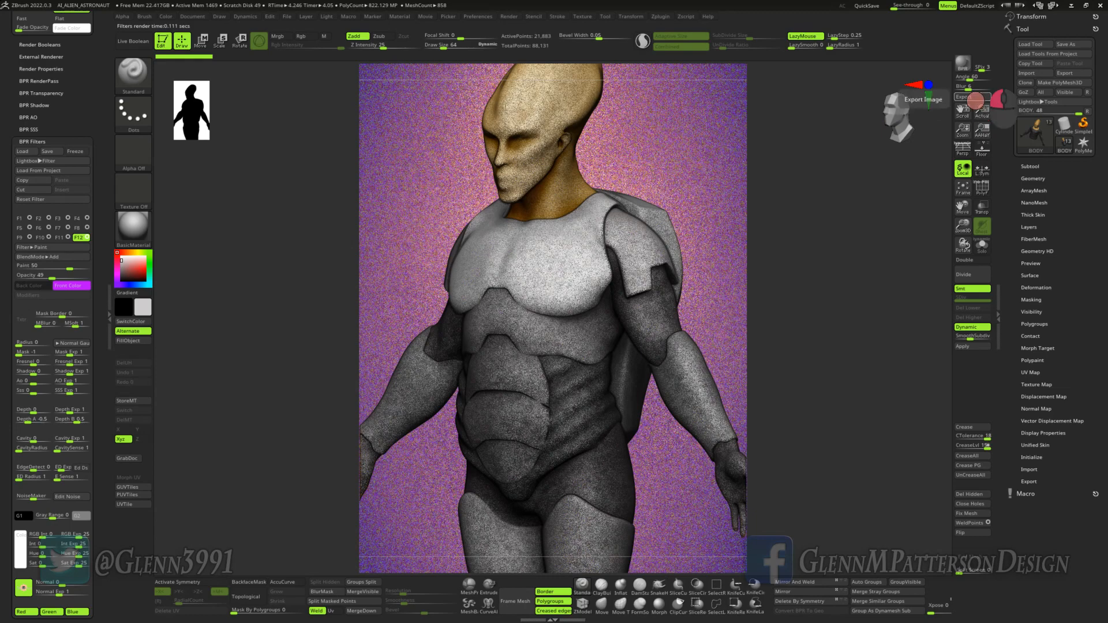
pyautogui.click(976, 97)
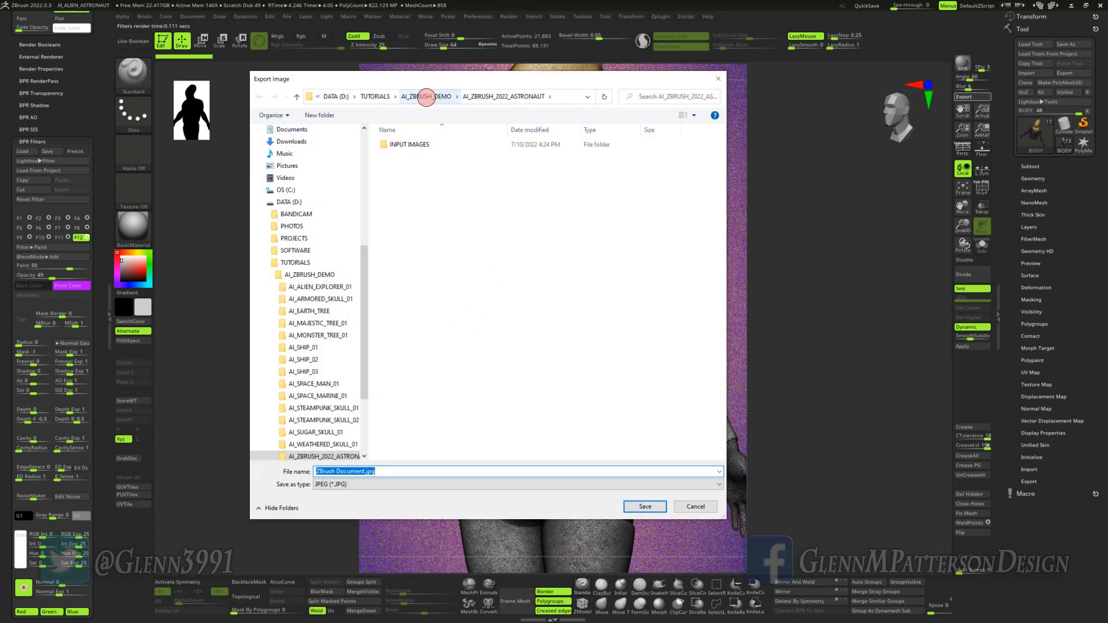
pyautogui.click(426, 97)
pyautogui.click(465, 404)
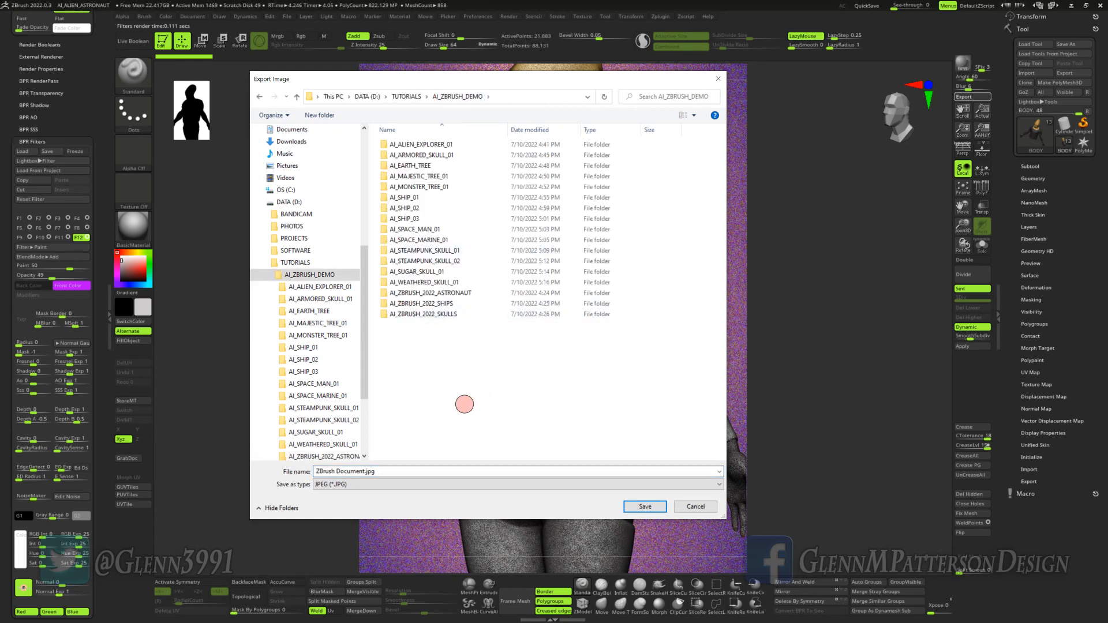
pyautogui.click(403, 471)
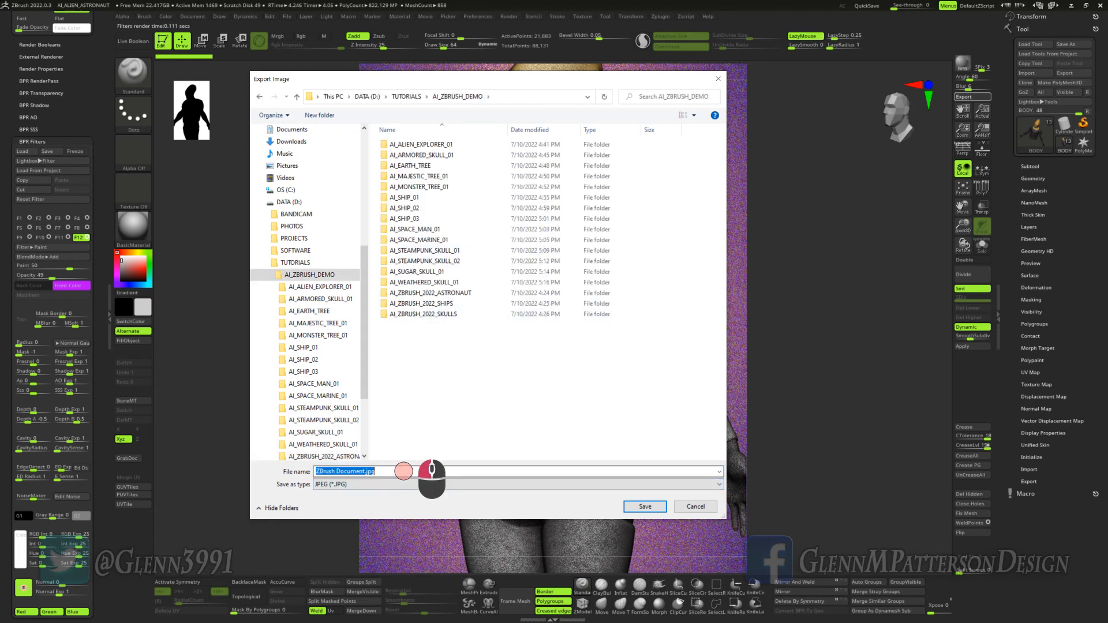
pyautogui.write('DEMO')
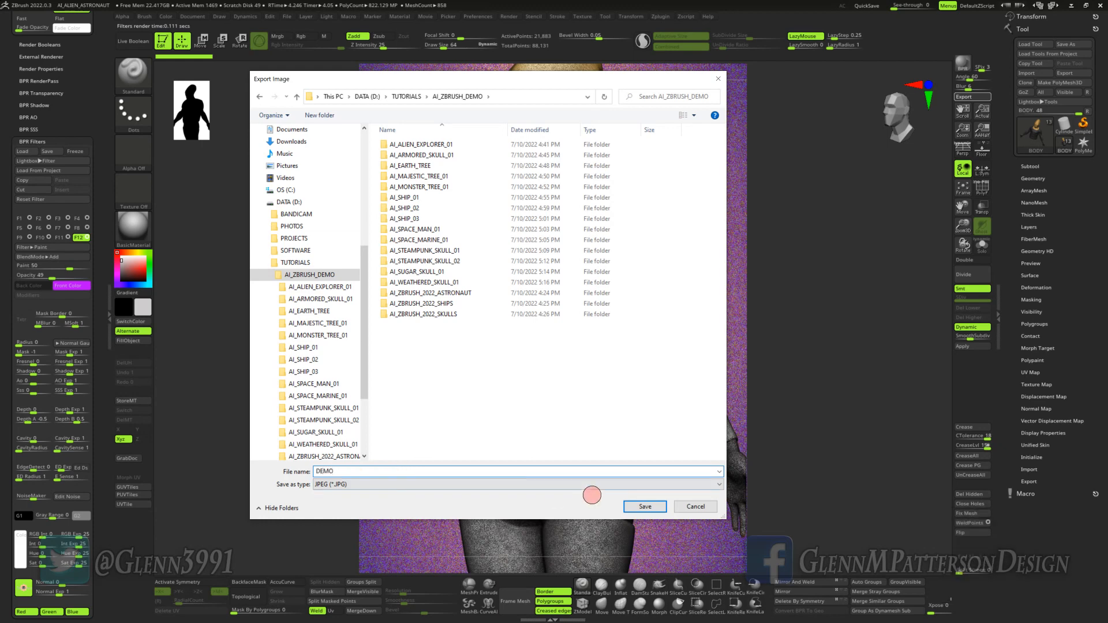
pyautogui.click(634, 506)
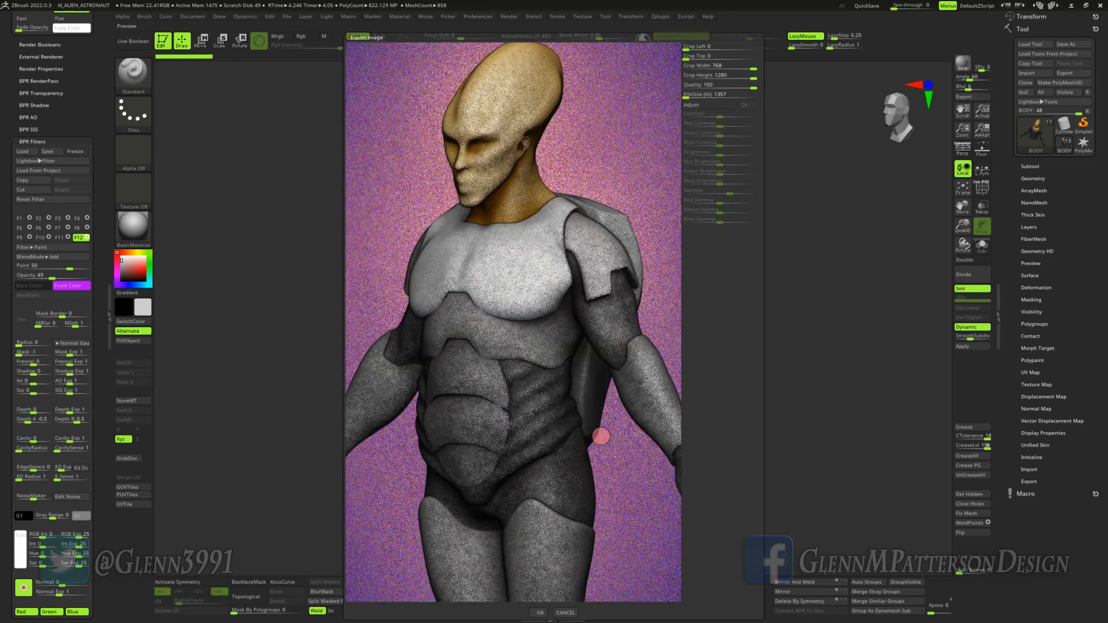
pyautogui.click(538, 612)
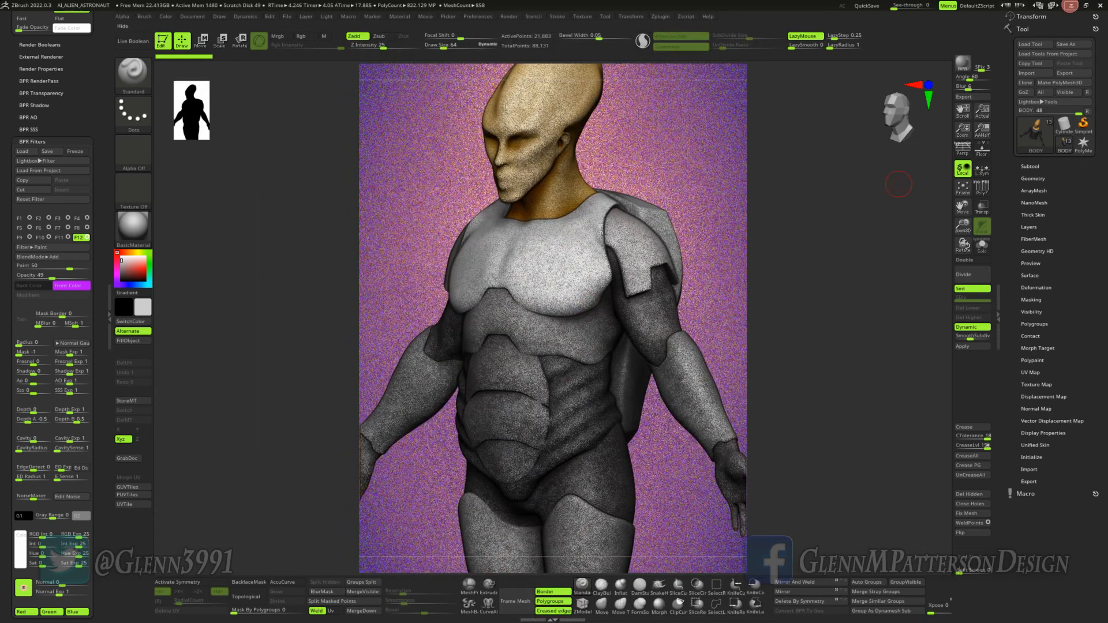
# Step: Minimize ZBrush, close the concept video, and switch to Firefox to view the Copy of Disco Diffusion v5.4 notebook
pyautogui.click(1070, 5)
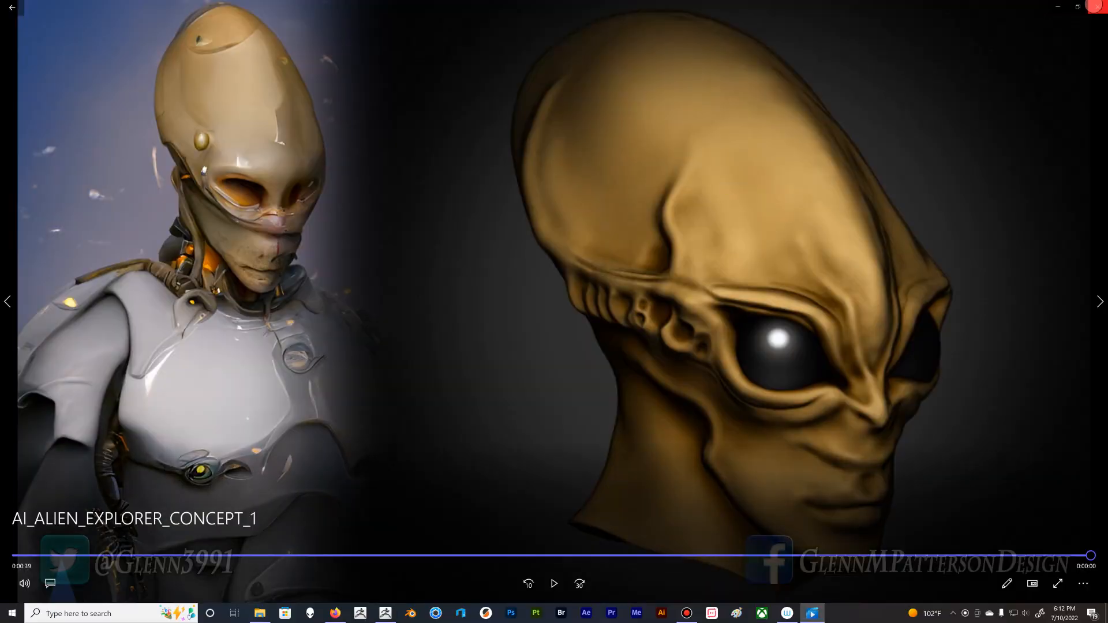
pyautogui.click(1095, 6)
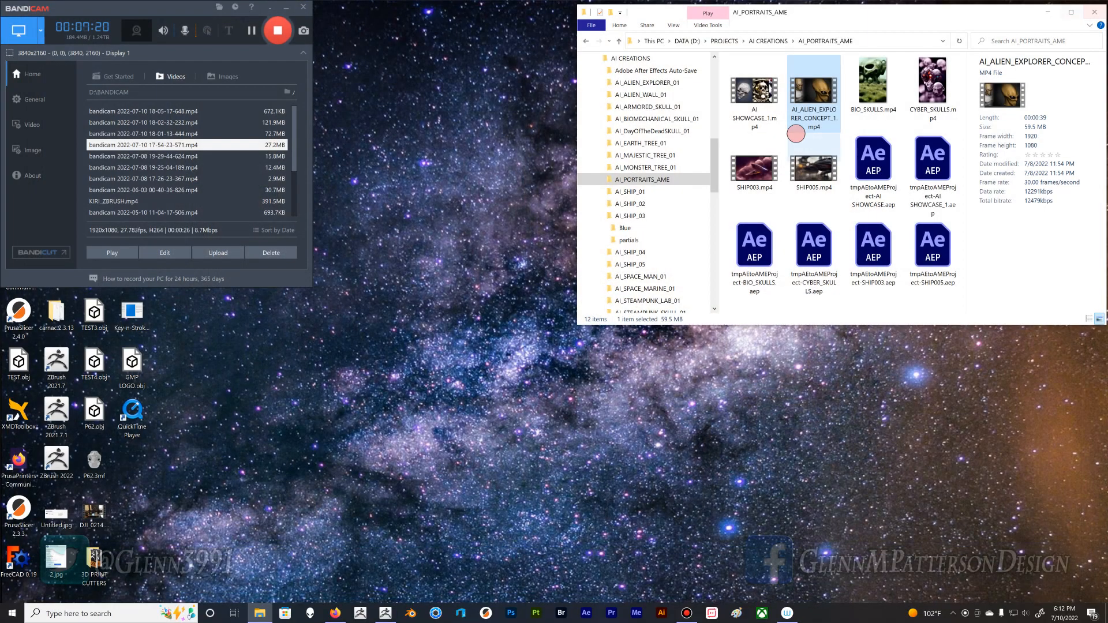
pyautogui.click(336, 615)
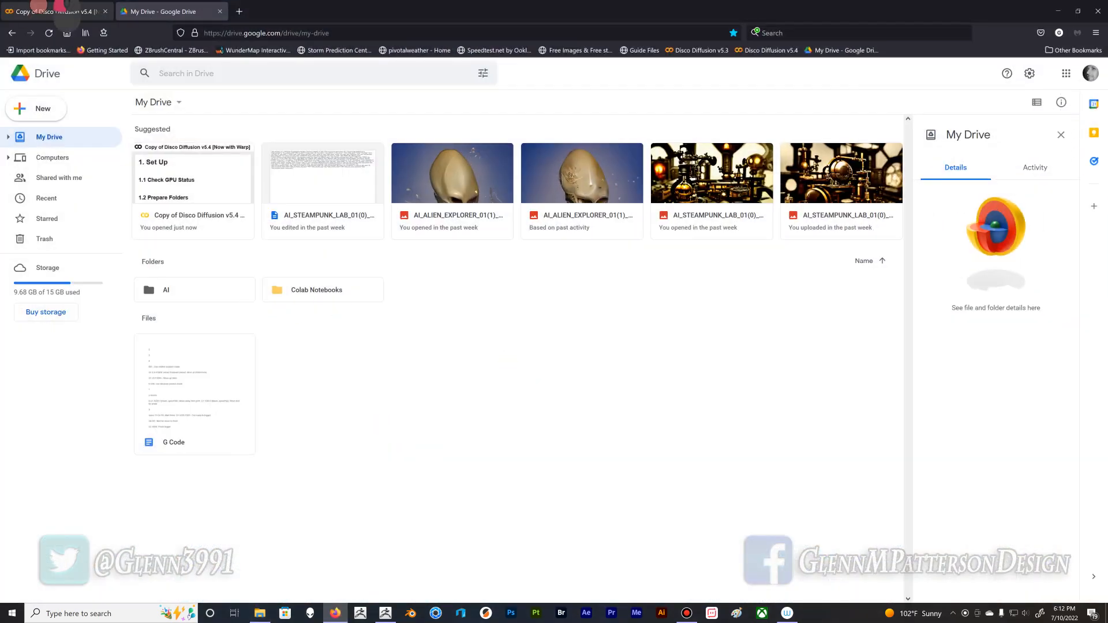
pyautogui.click(66, 13)
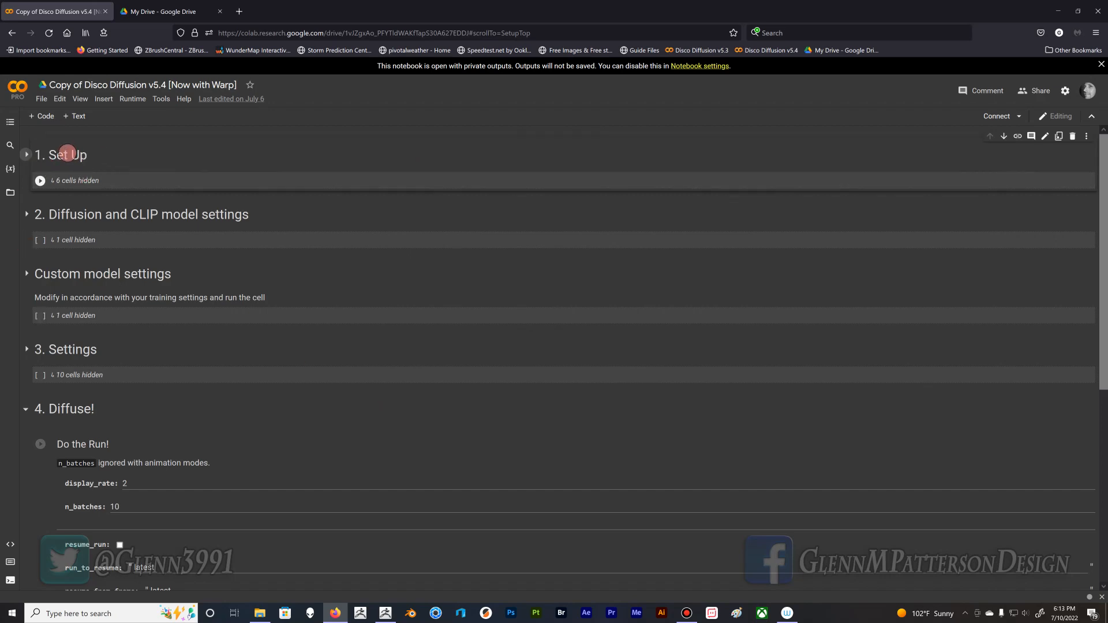
# Step: Open the AI/Disco_Diffusion/init_images folder in Google Drive and look over its input images
pyautogui.click(163, 12)
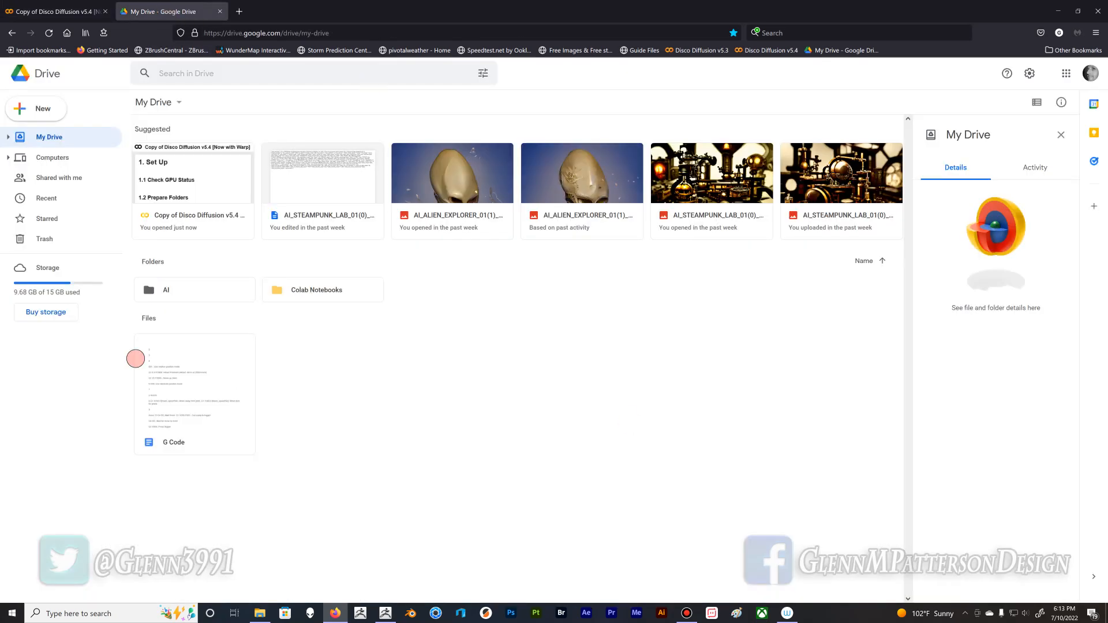
pyautogui.doubleClick(187, 289)
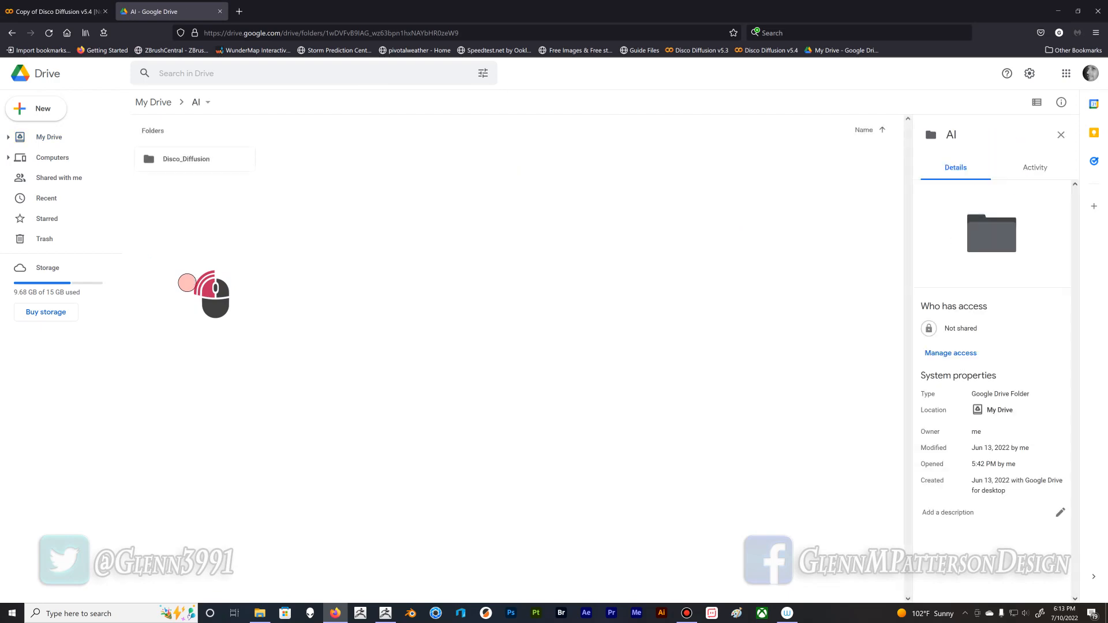
pyautogui.click(180, 160)
pyautogui.doubleClick(179, 160)
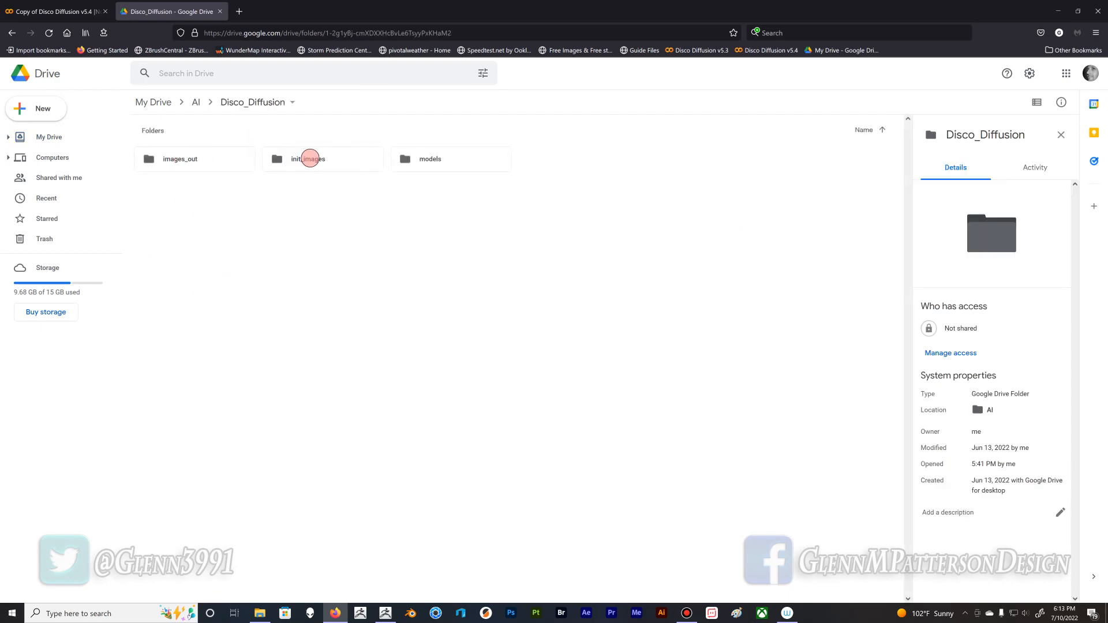
pyautogui.click(310, 159)
pyautogui.doubleClick(309, 159)
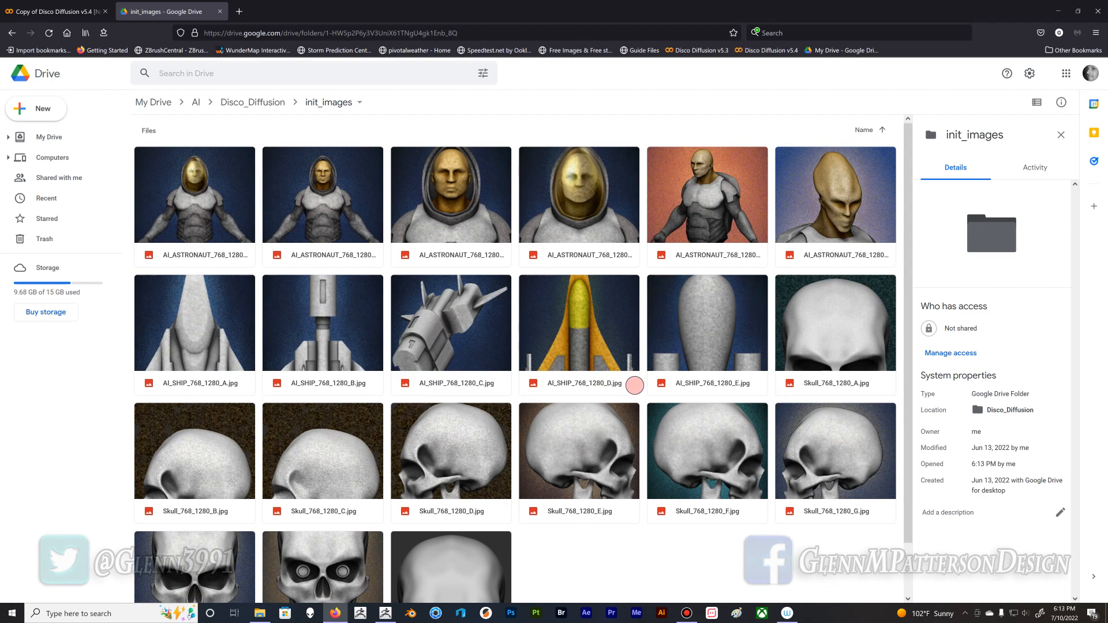
pyautogui.scroll(-2, 635, 384)
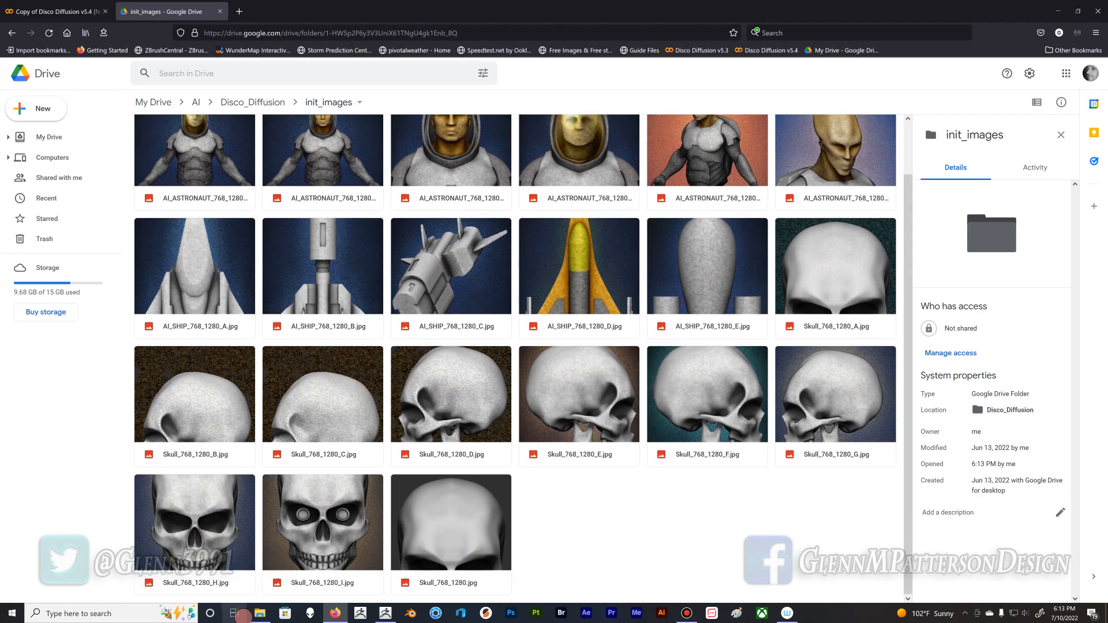
# Step: Switch to File Explorer, go up to the AI CREATIONS folder, and maximize the window
pyautogui.click(261, 613)
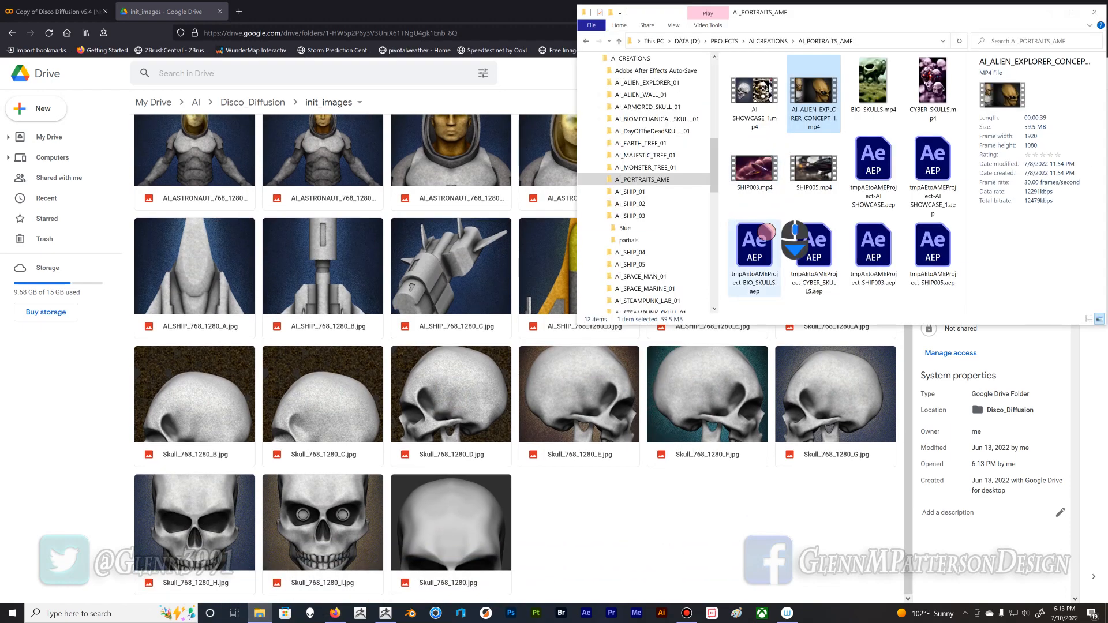
pyautogui.scroll(-2, 665, 197)
pyautogui.scroll(-2, 665, 196)
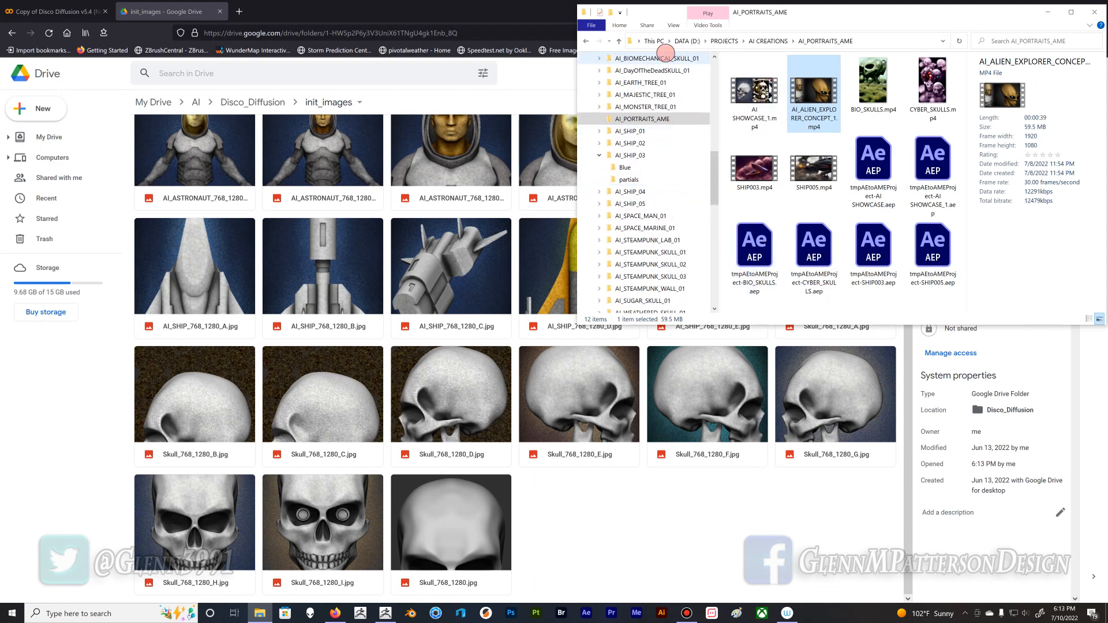
pyautogui.click(618, 41)
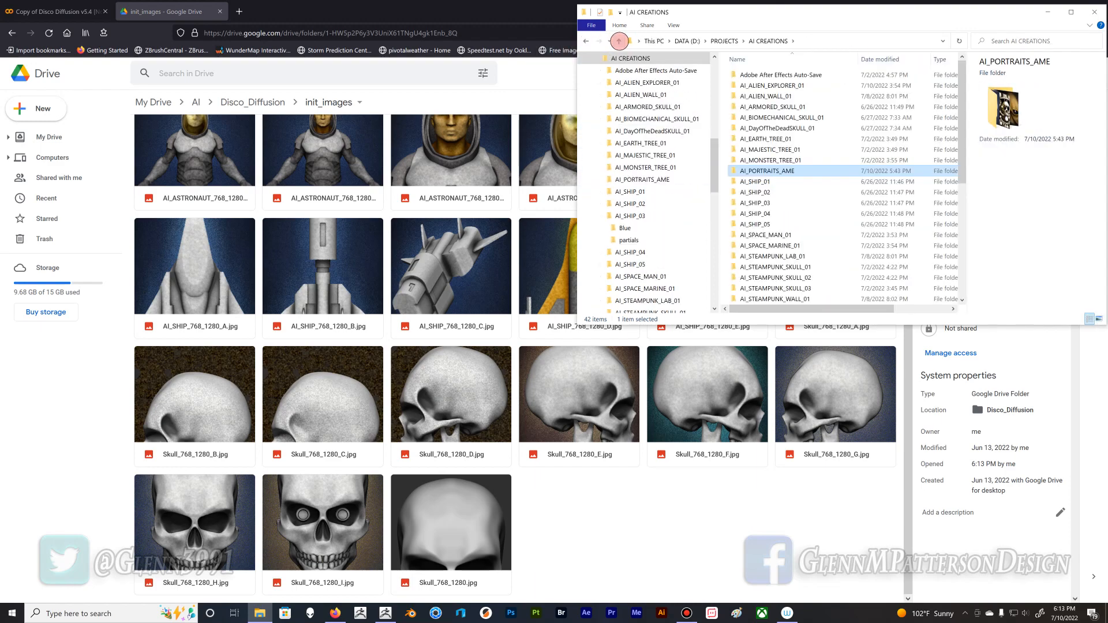
pyautogui.click(1070, 12)
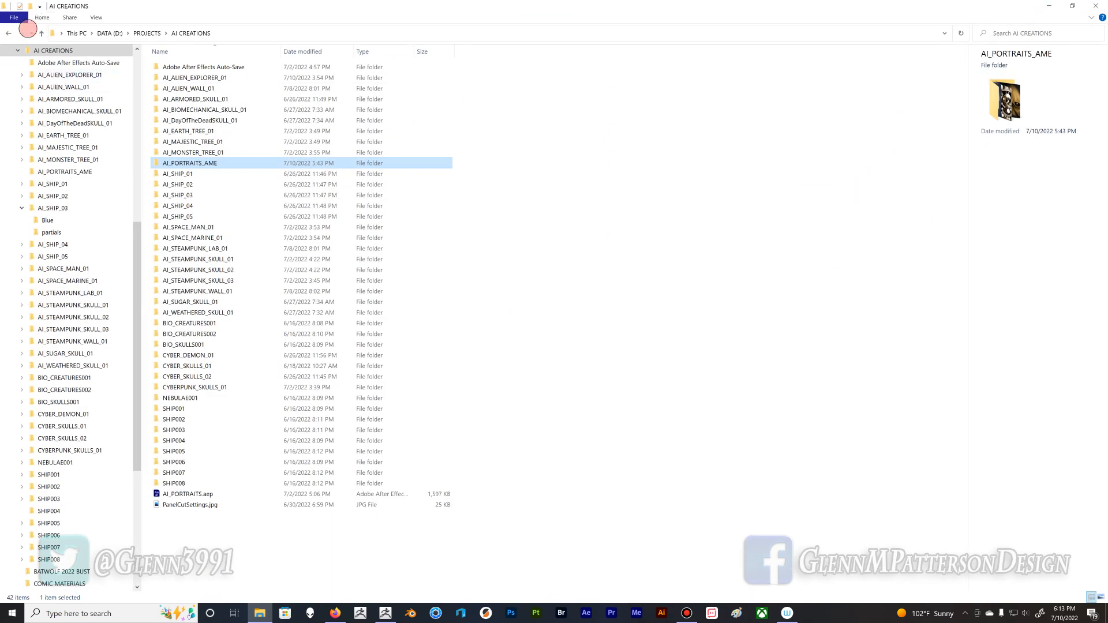
pyautogui.click(7, 33)
pyautogui.click(8, 33)
pyautogui.click(8, 33)
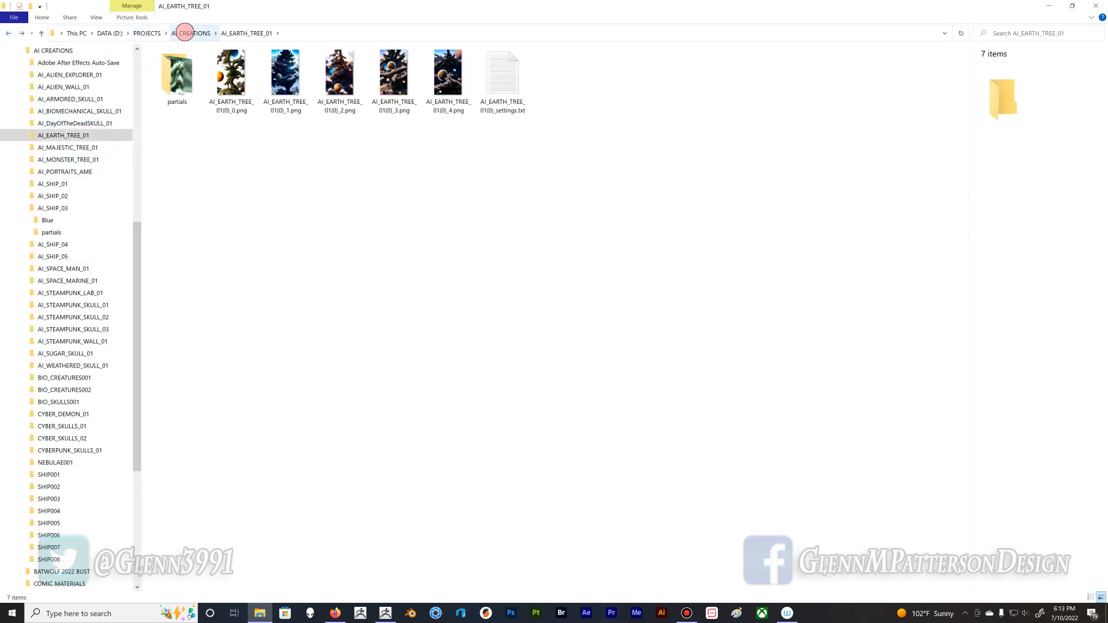
pyautogui.click(186, 33)
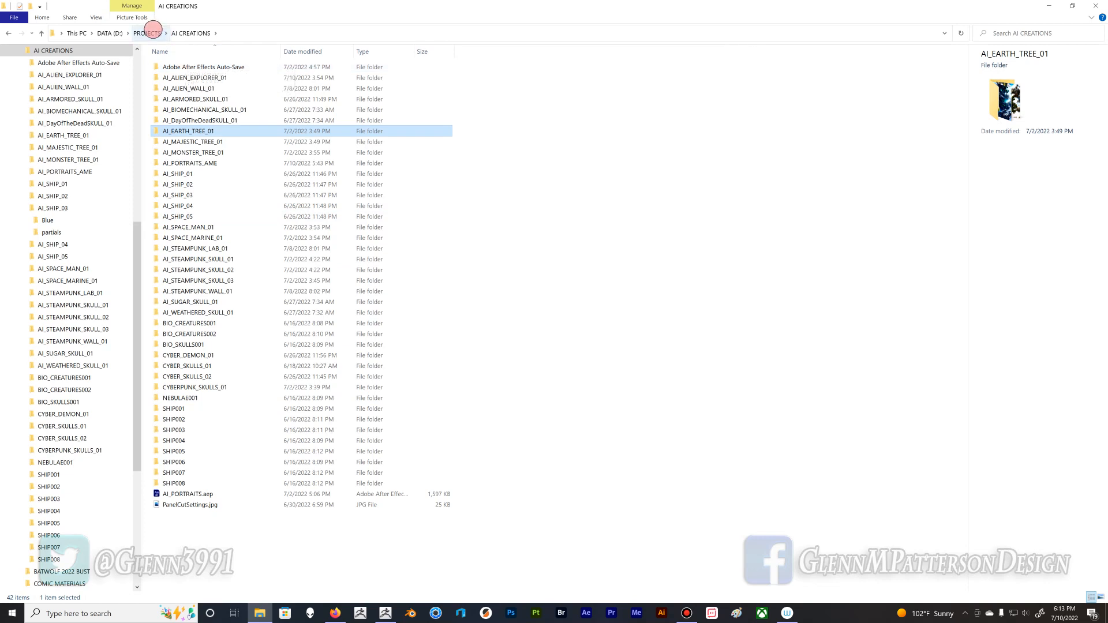
pyautogui.click(166, 32)
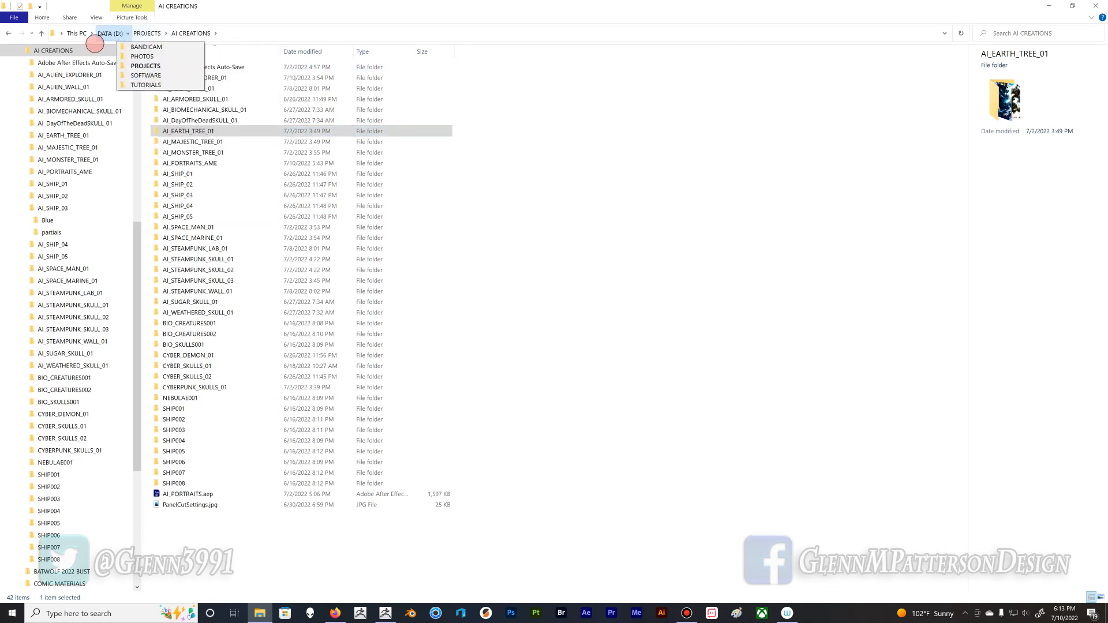
# Step: Open the AI_ZBRUSH_DEMO folder that holds the exported DEMO.jpg
pyautogui.scroll(5, 79, 104)
pyautogui.scroll(4, 79, 104)
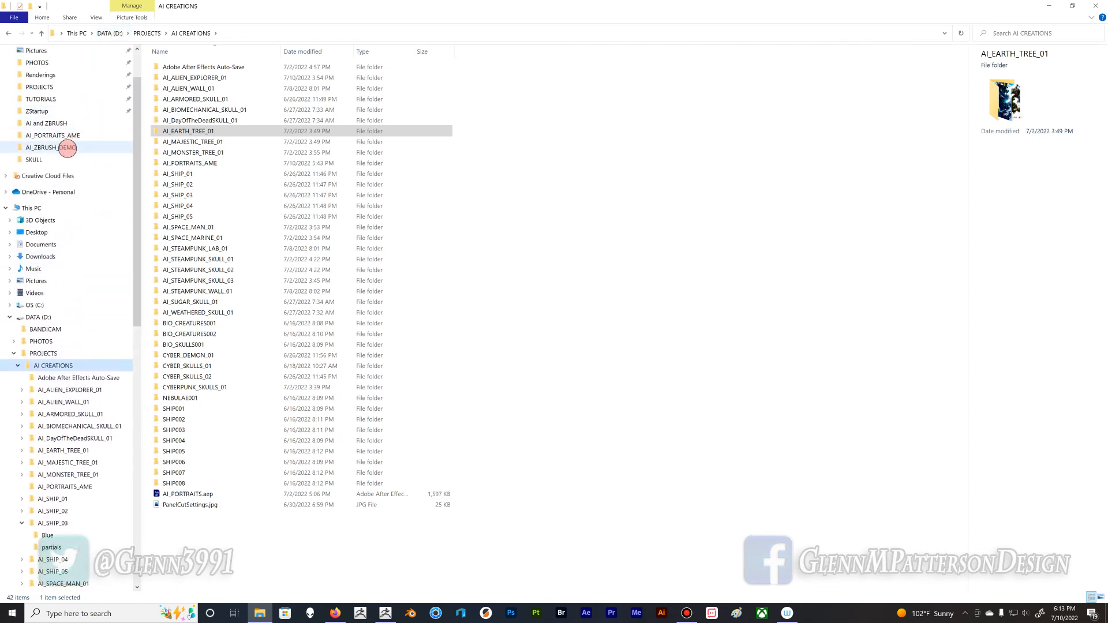
pyautogui.click(66, 146)
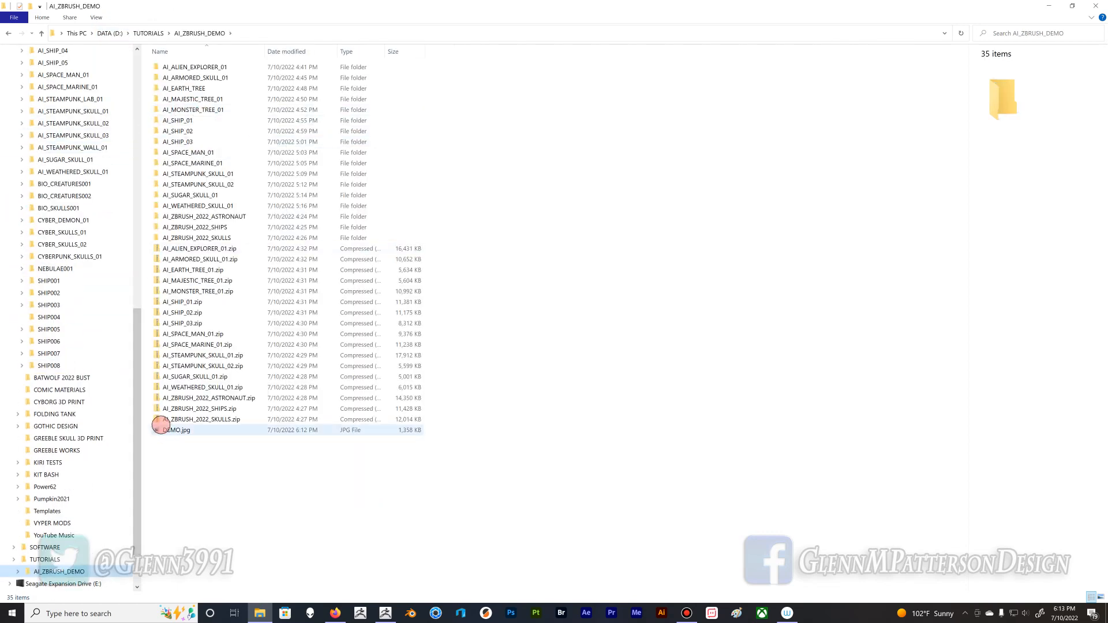
# Step: Upload DEMO.jpg from the AI_ZBRUSH_DEMO folder to Google Drive's init_images folder and return to the Disco Diffusion notebook
pyautogui.moveTo(155, 429); pyautogui.dragTo(580, 526)
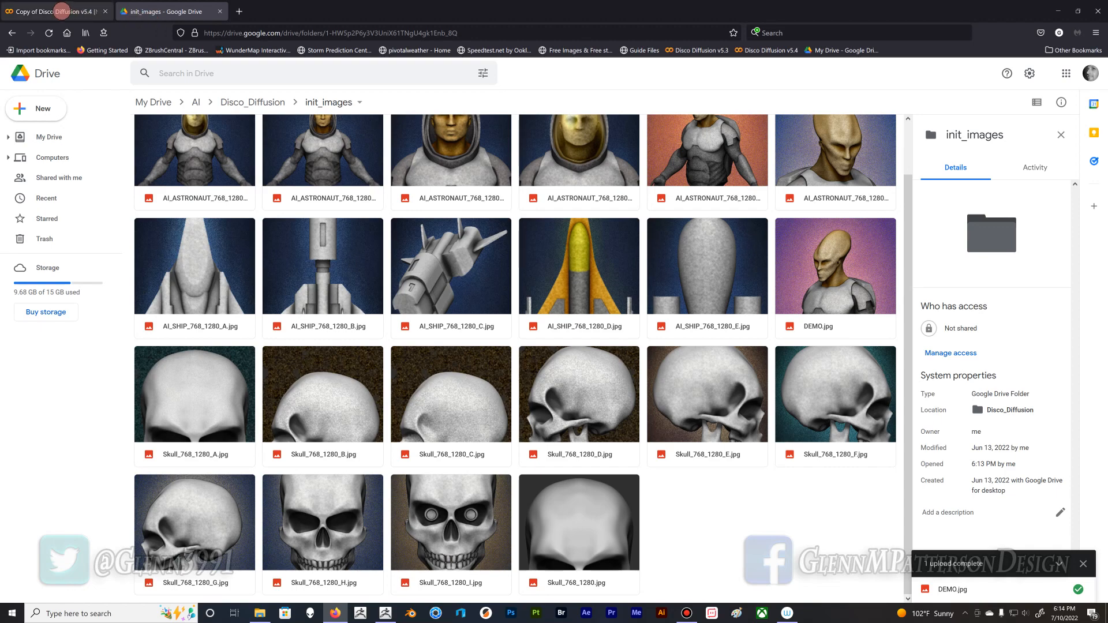
pyautogui.click(61, 11)
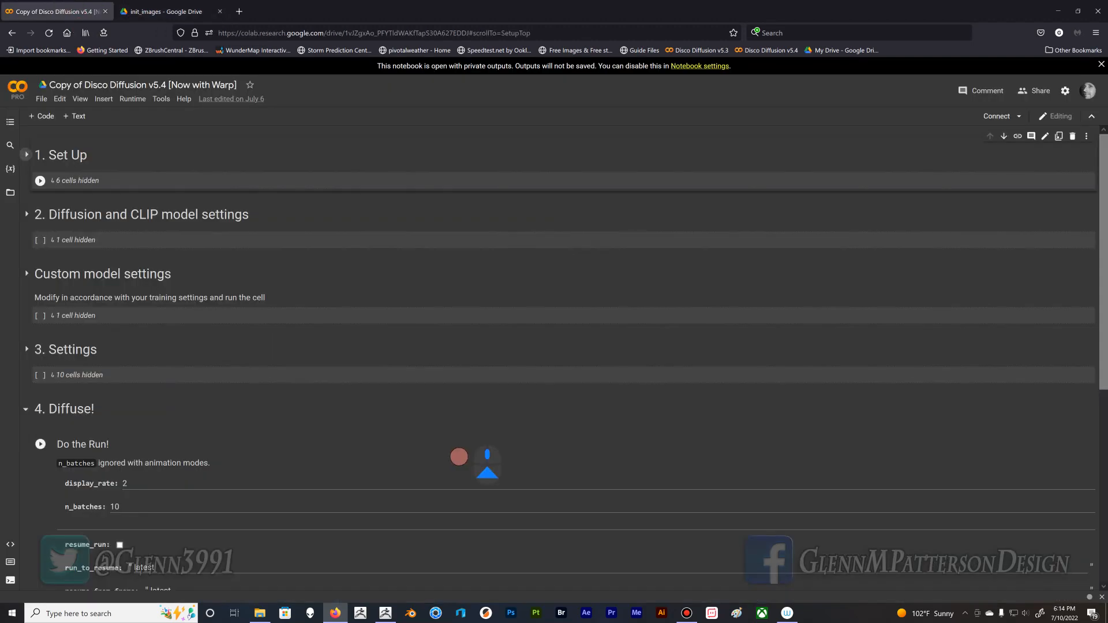
pyautogui.scroll(-4, 459, 456)
pyautogui.scroll(4, 487, 470)
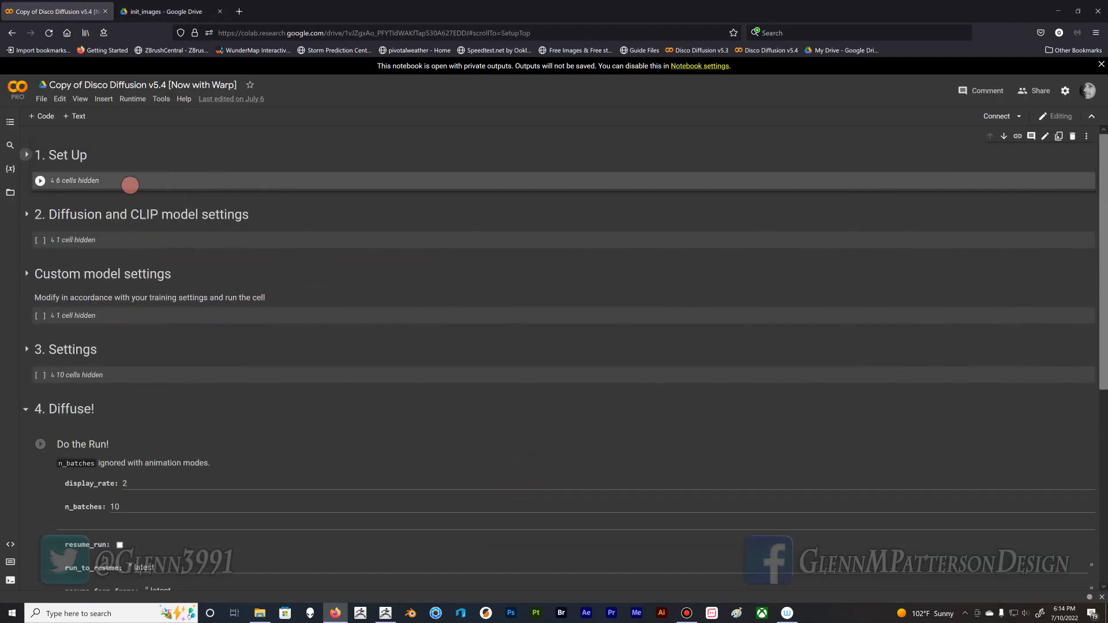
# Step: Expand the notebook's Set Up section and run the 1.1 Check GPU Status cell
pyautogui.click(83, 181)
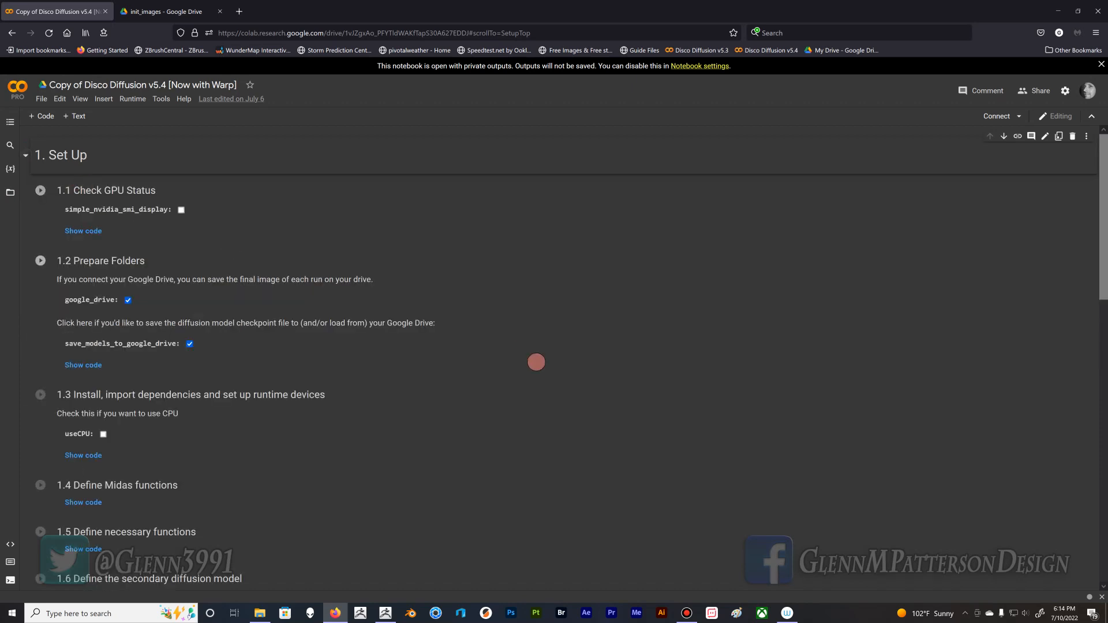
pyautogui.click(41, 191)
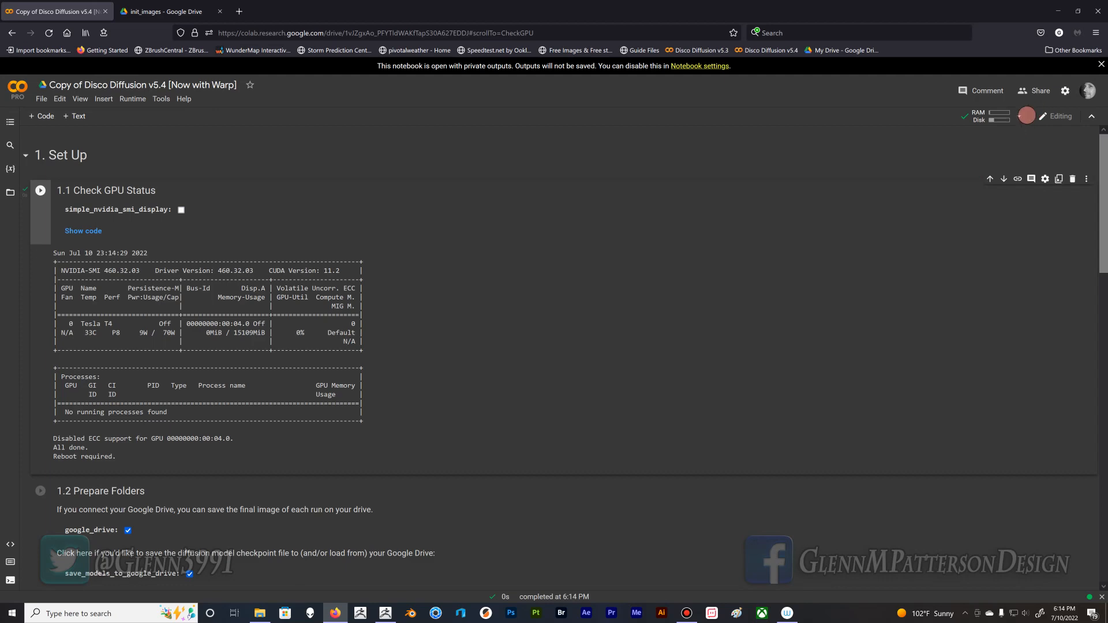
# Step: Disconnect and delete the runtime, and rerun the Check GPU Status cell to request a different GPU
pyautogui.click(1019, 116)
pyautogui.click(958, 176)
pyautogui.click(730, 359)
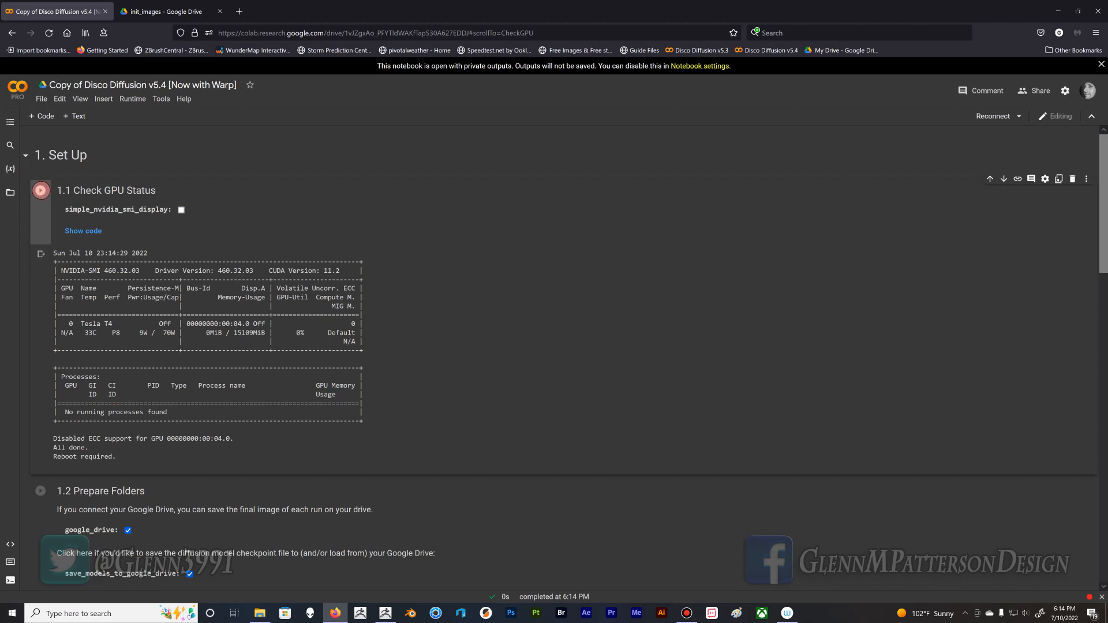
pyautogui.click(40, 190)
pyautogui.click(40, 191)
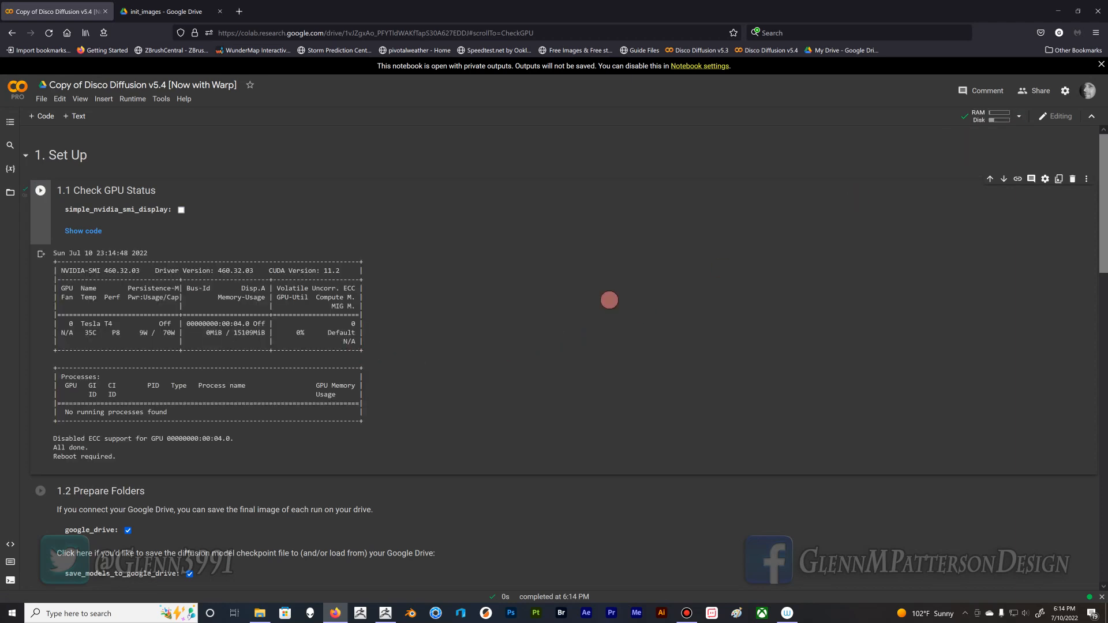
# Step: Delete the runtime once more, rerun Check GPU Status, and complete the "I'm not a robot" verification
pyautogui.click(1018, 116)
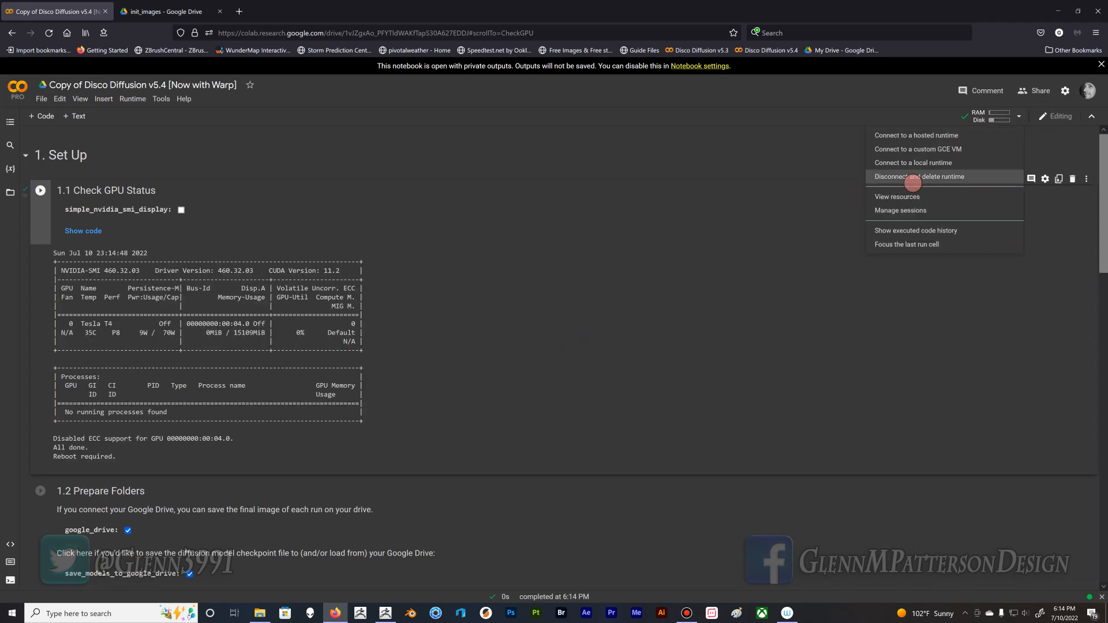
pyautogui.click(912, 177)
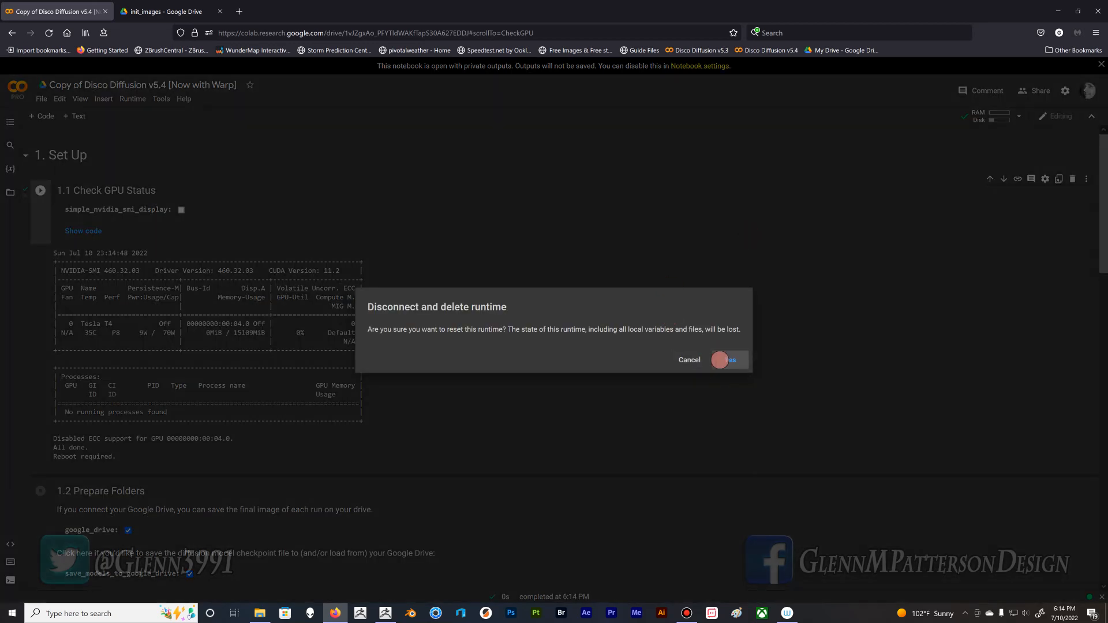
pyautogui.click(728, 358)
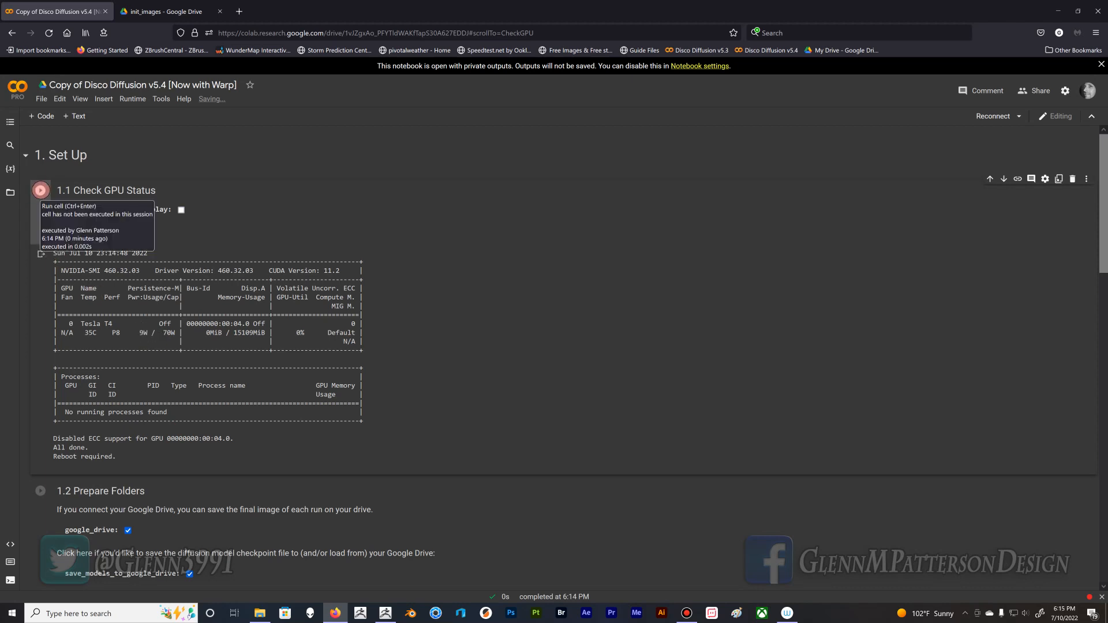
pyautogui.click(40, 190)
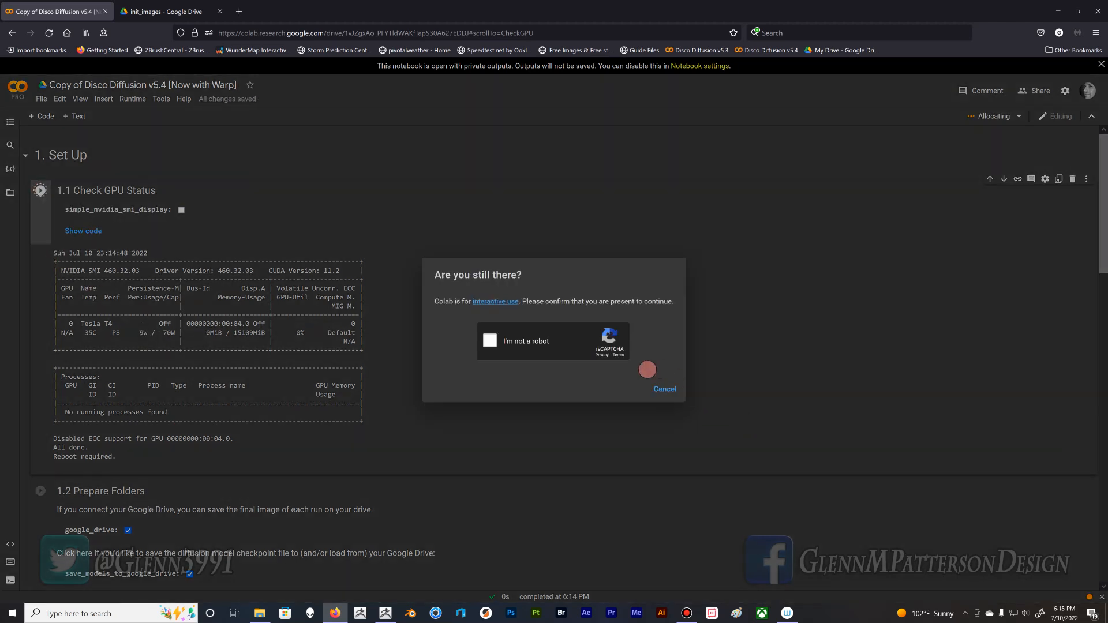
pyautogui.click(490, 340)
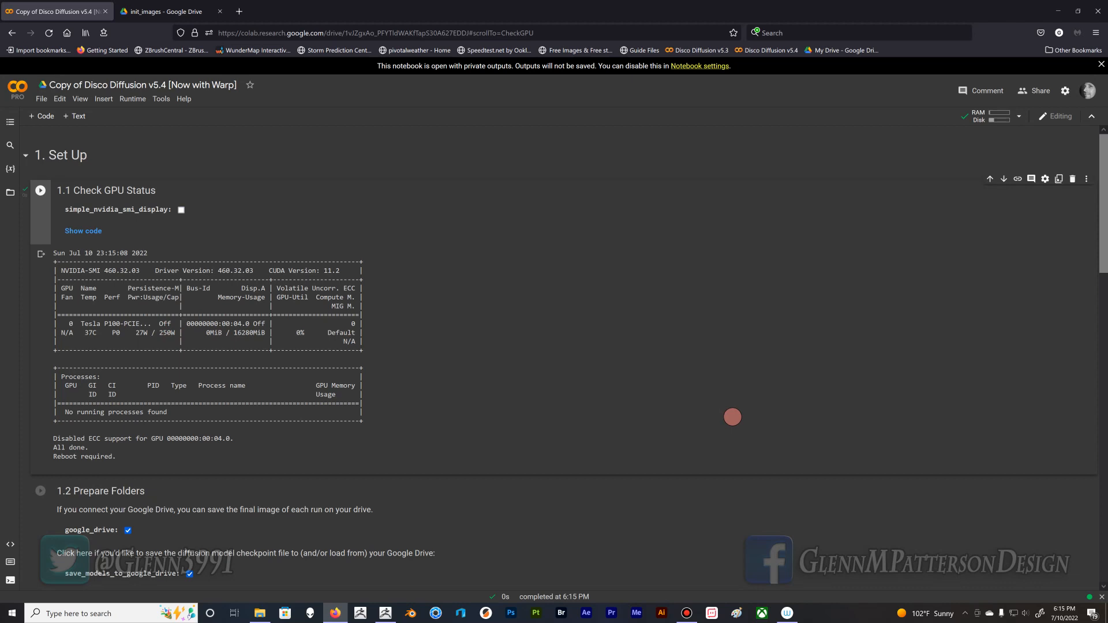
# Step: Run the 1.2 Prepare Folders cell and grant the notebook access to Google Drive with the existing account
pyautogui.scroll(-5, 733, 416)
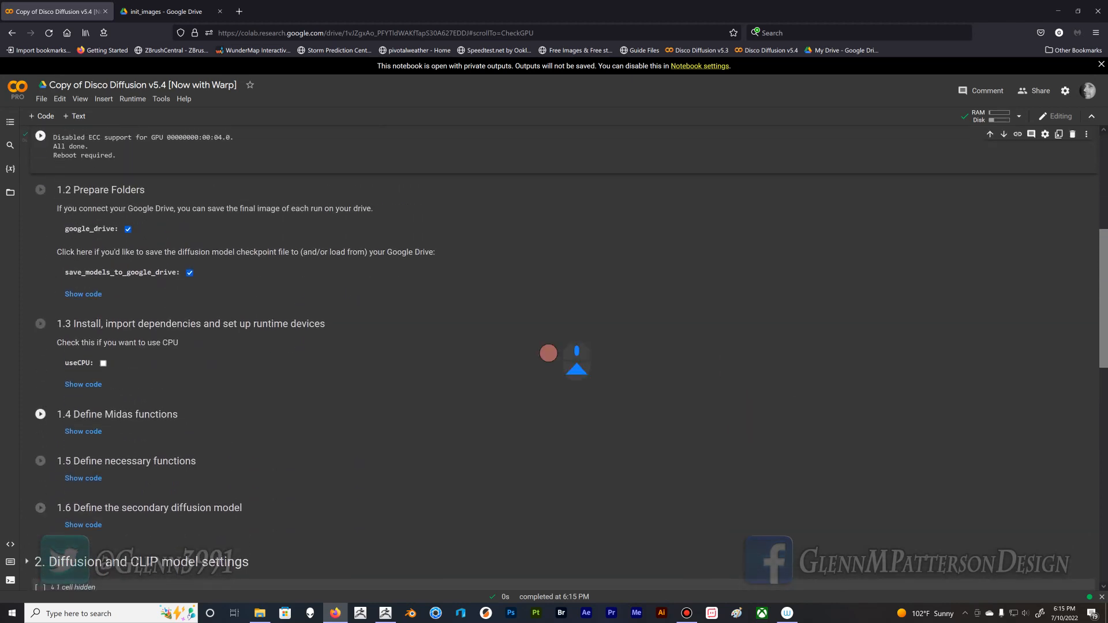
pyautogui.click(40, 189)
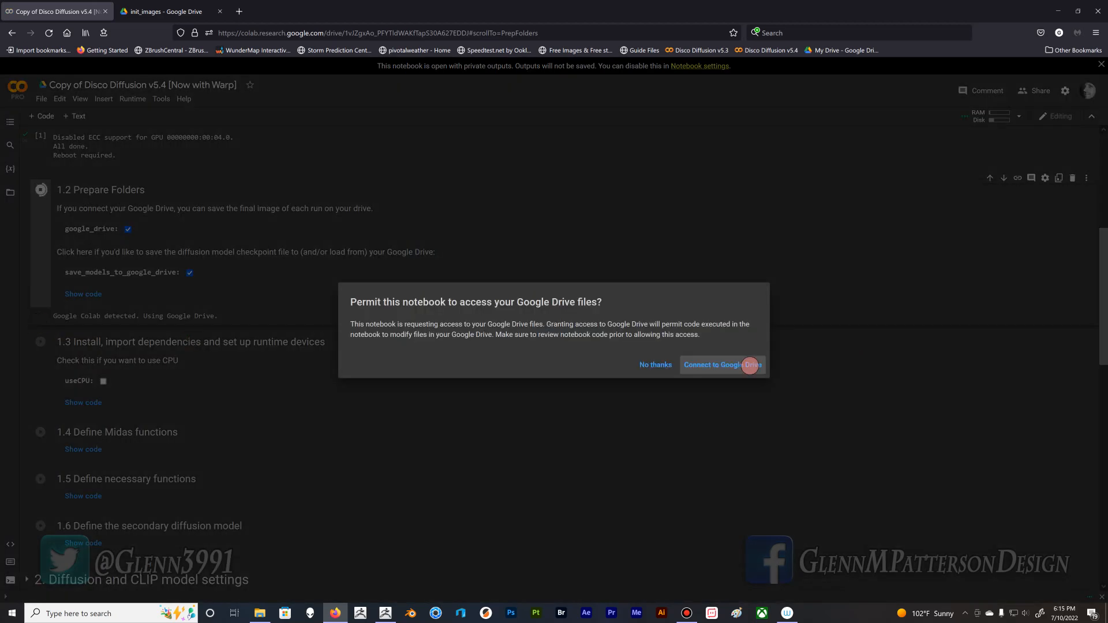
pyautogui.click(748, 365)
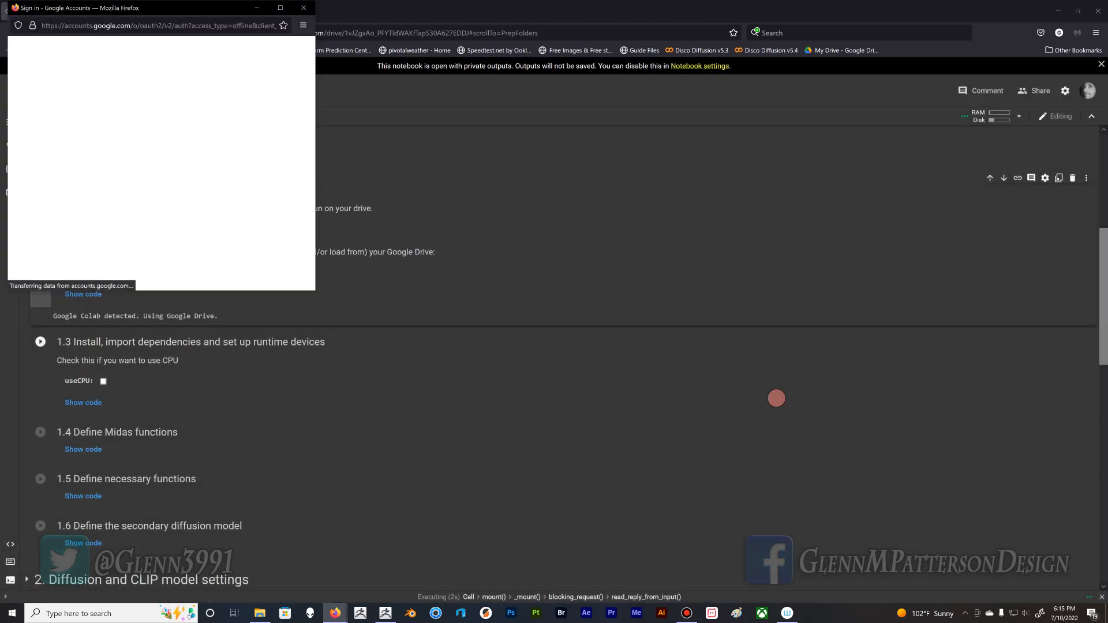
pyautogui.click(143, 177)
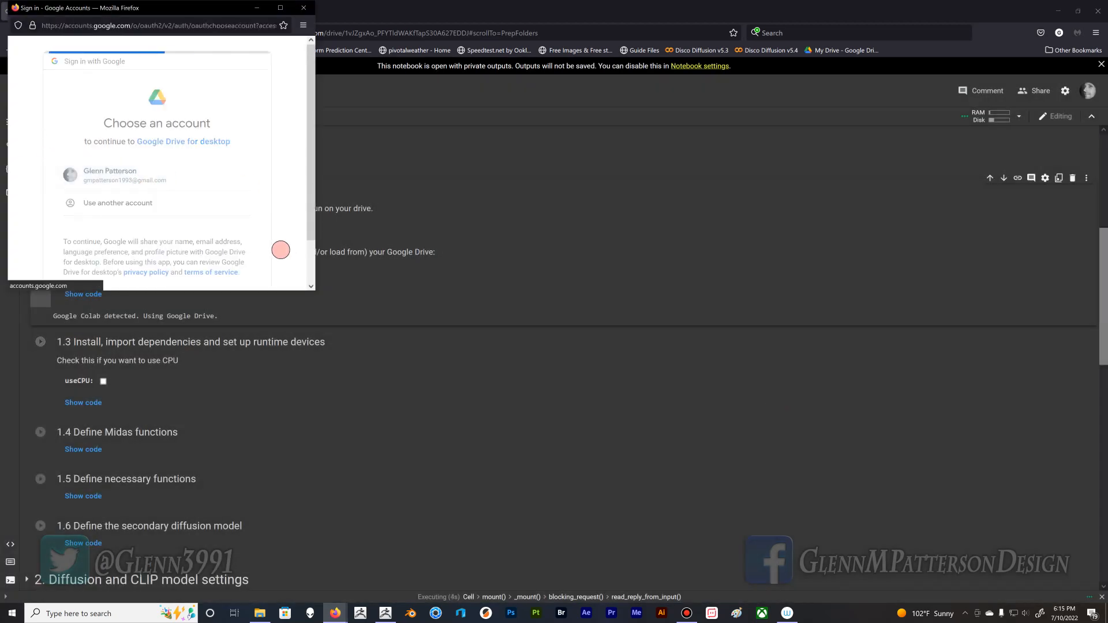
pyautogui.scroll(-5, 268, 212)
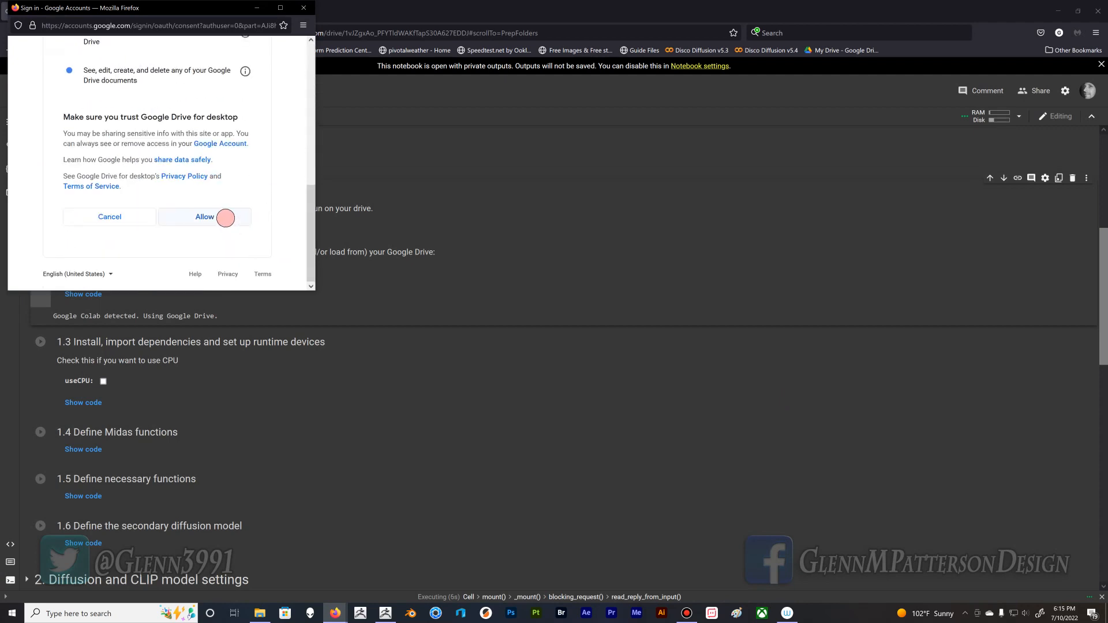
pyautogui.click(226, 217)
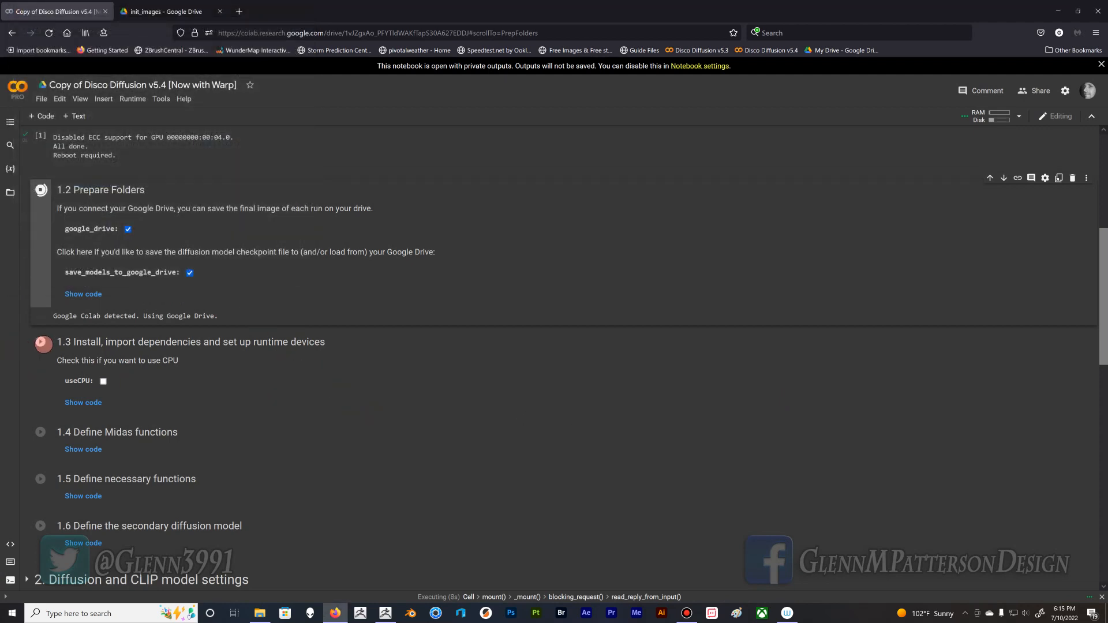
# Step: Queue the setup cells 1.3 through 1.6: dependencies, Midas functions, necessary functions, and the secondary diffusion model
pyautogui.click(40, 342)
pyautogui.click(41, 432)
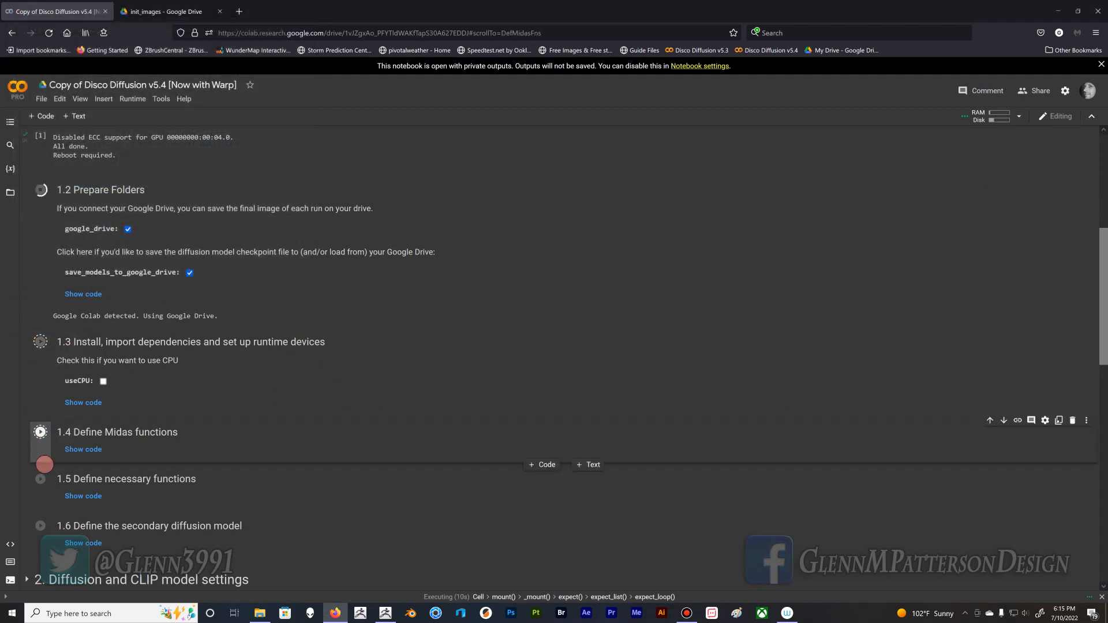
pyautogui.click(40, 479)
pyautogui.click(40, 525)
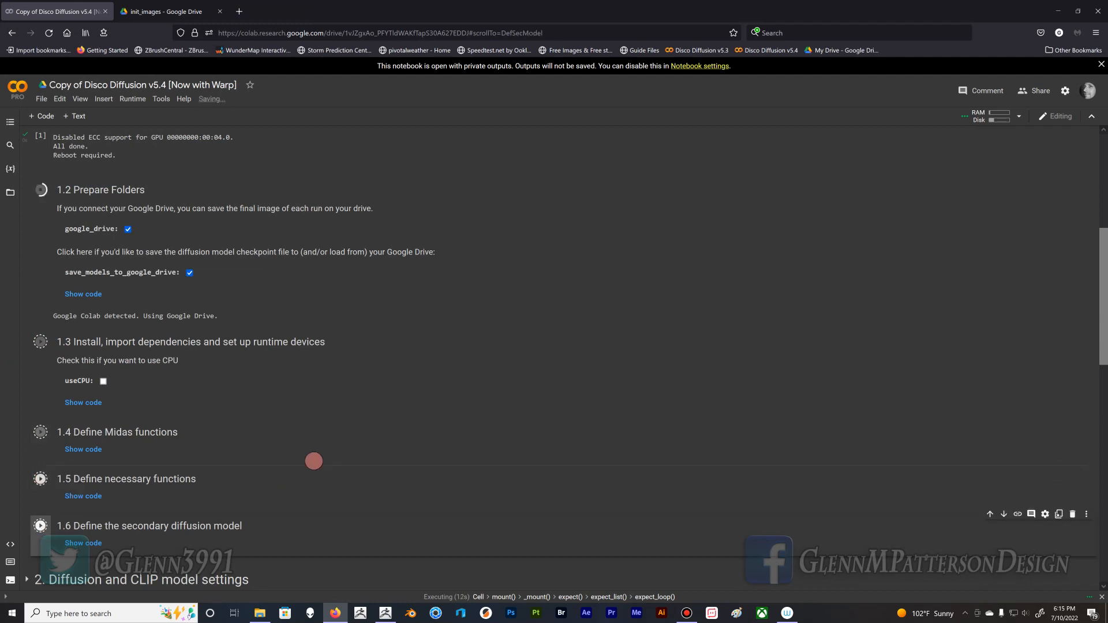
# Step: Expand section 2, Diffusion and CLIP model settings, and run its Models Settings cell with the existing options
pyautogui.scroll(-5, 333, 450)
pyautogui.click(26, 277)
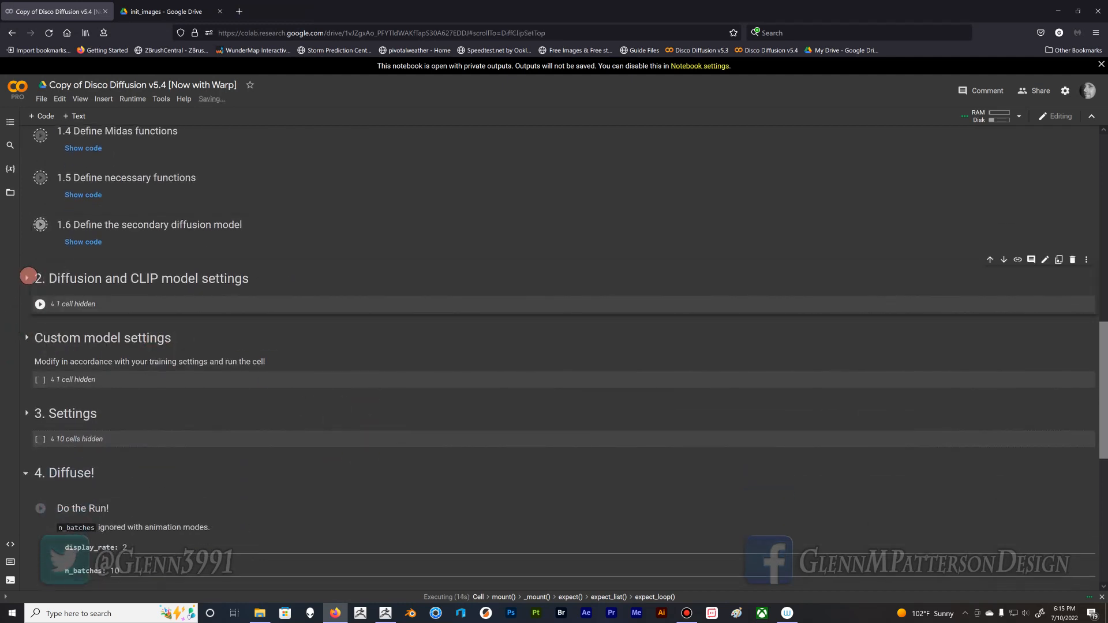
pyautogui.scroll(-5, 487, 400)
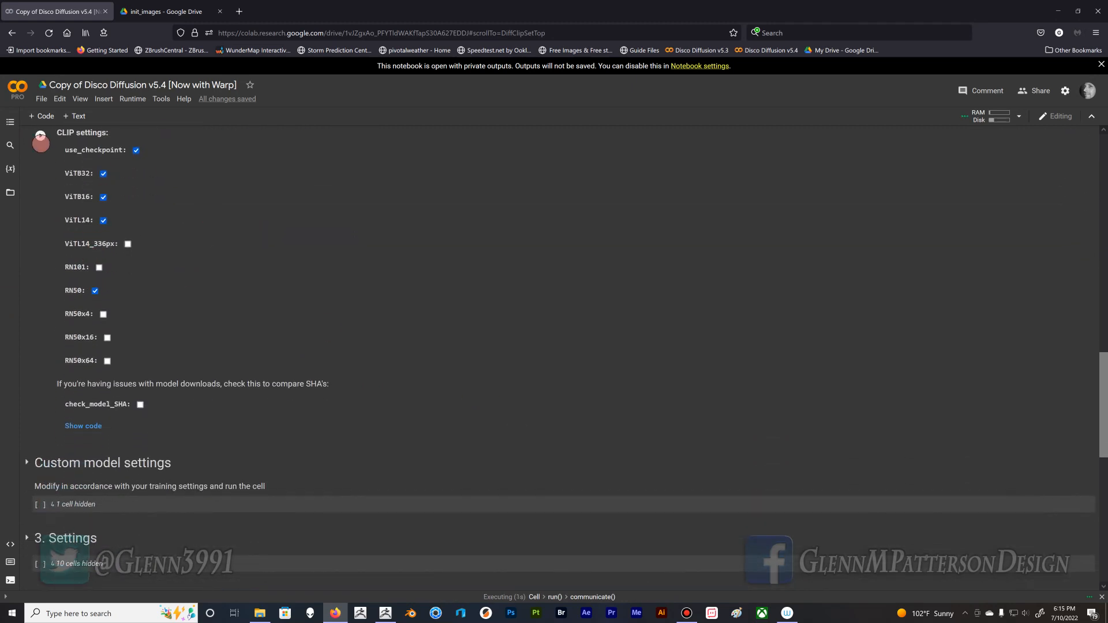
pyautogui.scroll(2, 40, 137)
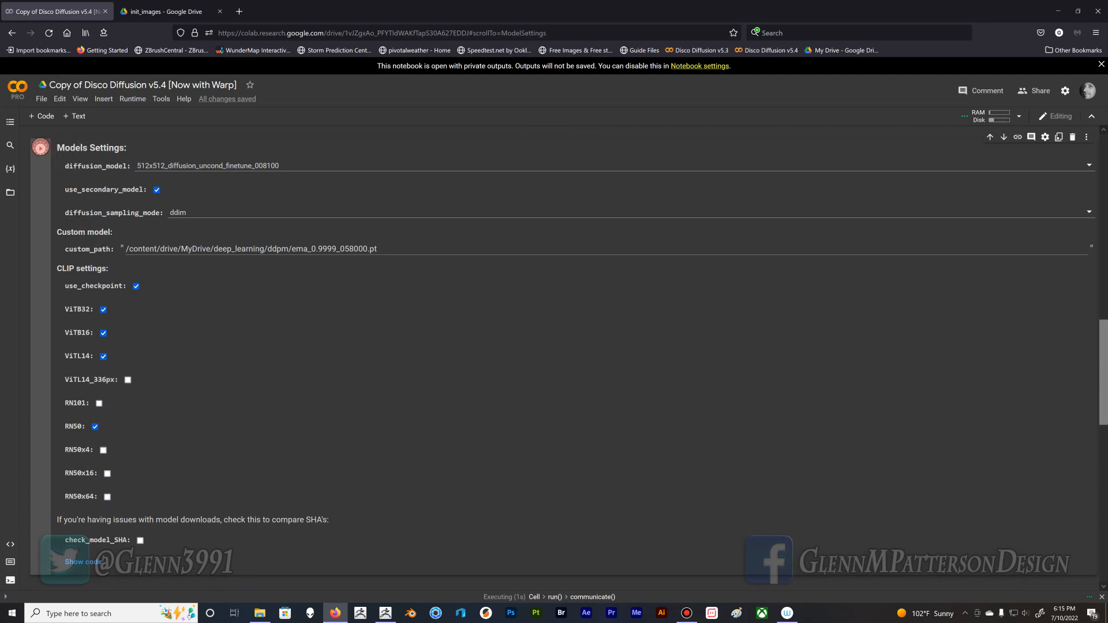
# Step: Look over the Custom model settings code, collapse the section again, and queue its hidden cell
pyautogui.scroll(-3, 536, 417)
pyautogui.scroll(-2, 536, 417)
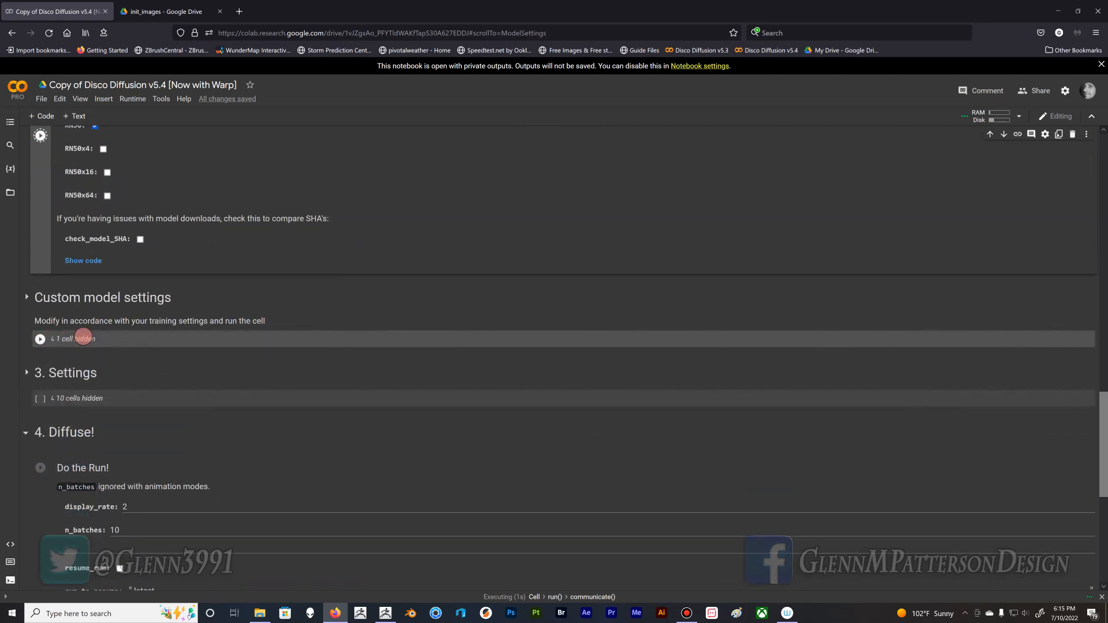
pyautogui.click(83, 338)
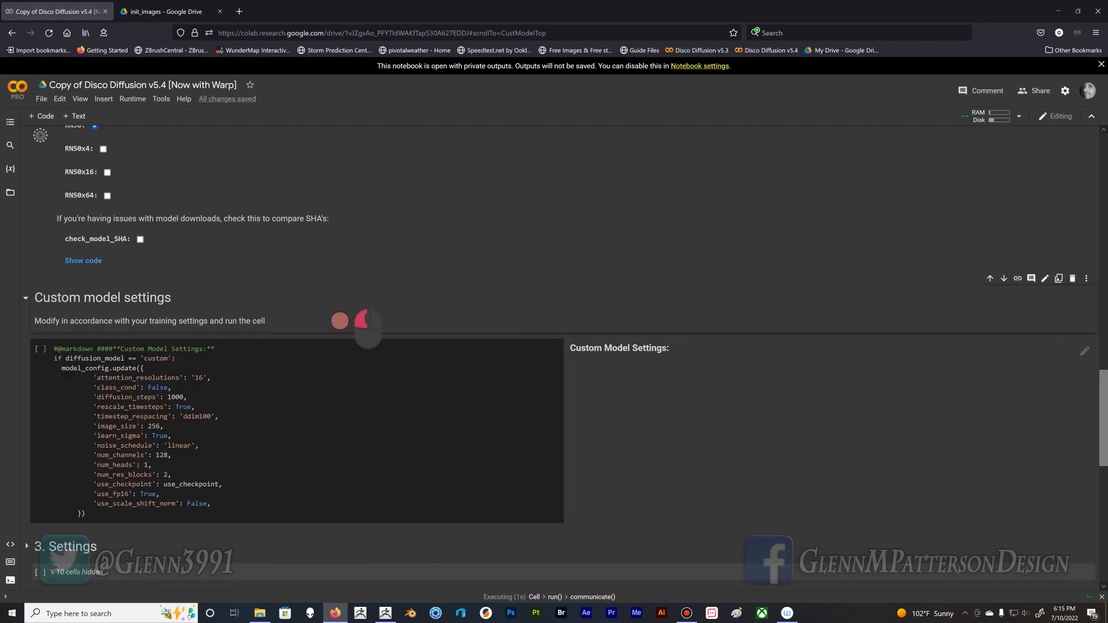
pyautogui.click(24, 298)
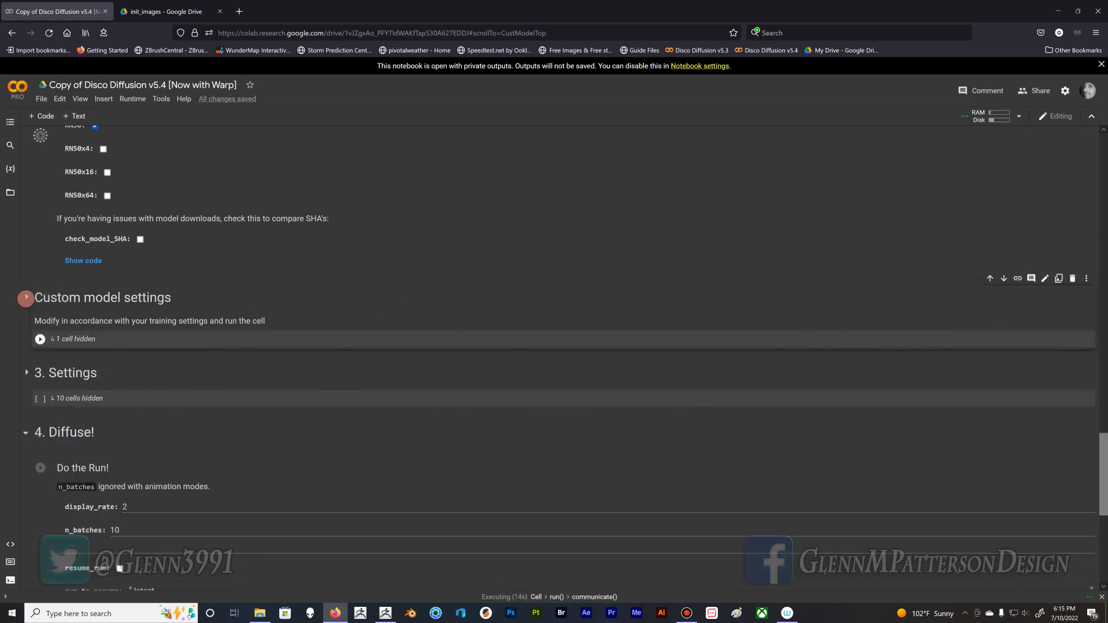
pyautogui.click(40, 339)
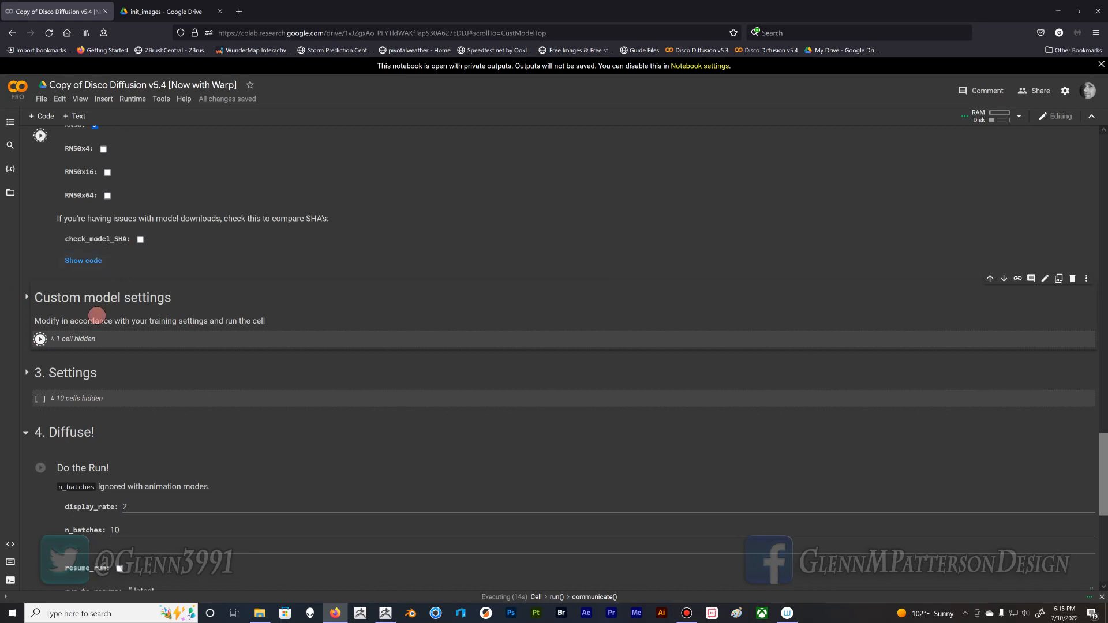
# Step: Expand section 3, Settings, and set batch_name in Basic Settings to AI_DEMO
pyautogui.click(121, 398)
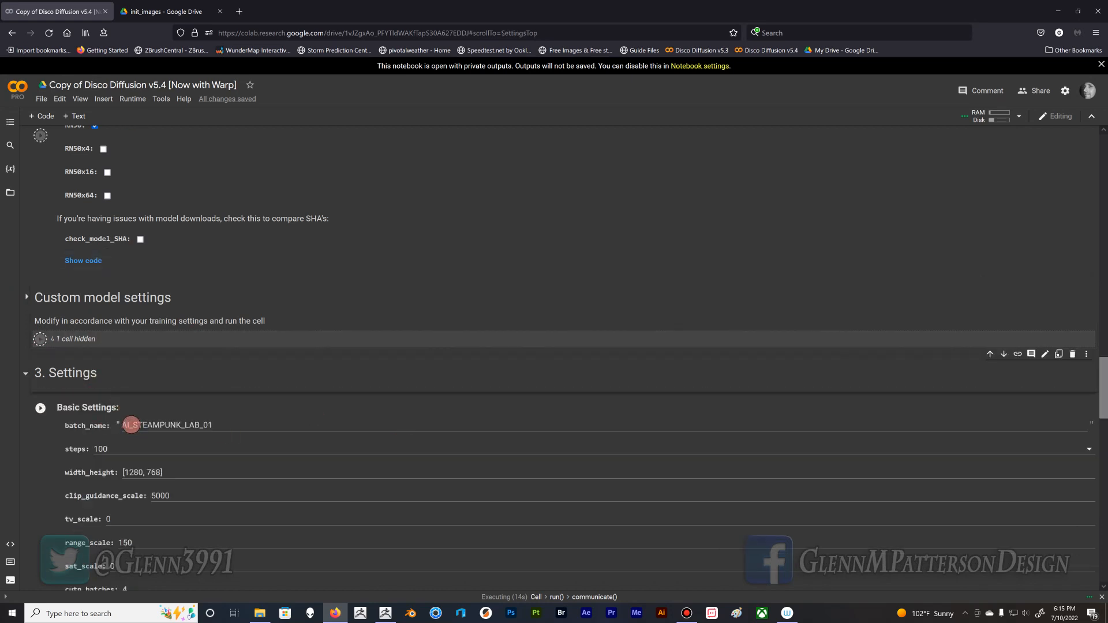
pyautogui.click(133, 425)
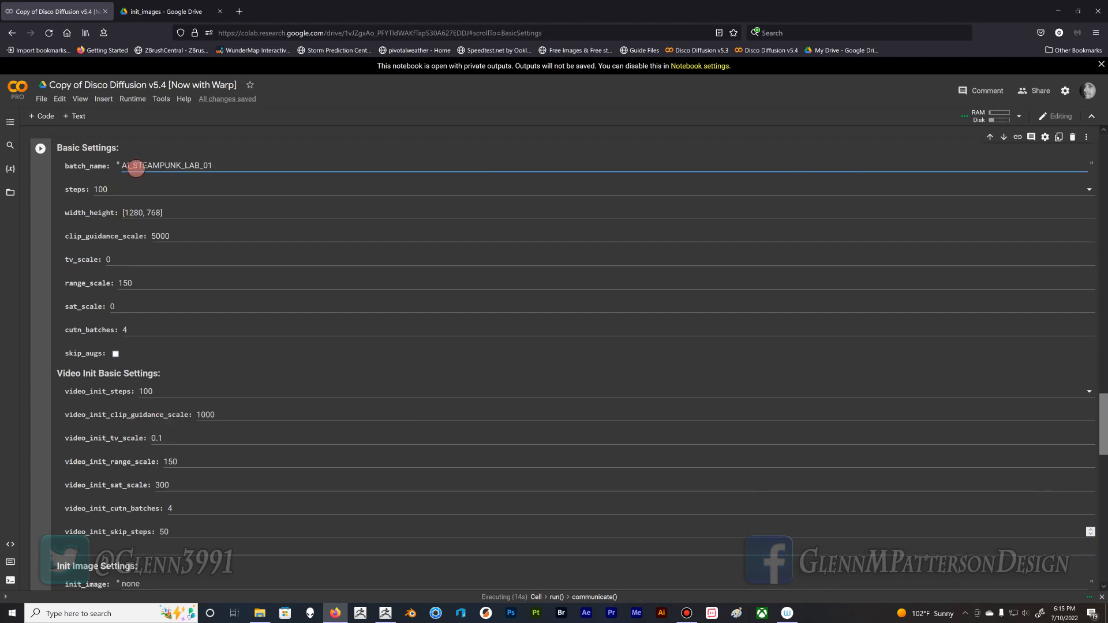
pyautogui.moveTo(132, 166); pyautogui.dragTo(248, 172)
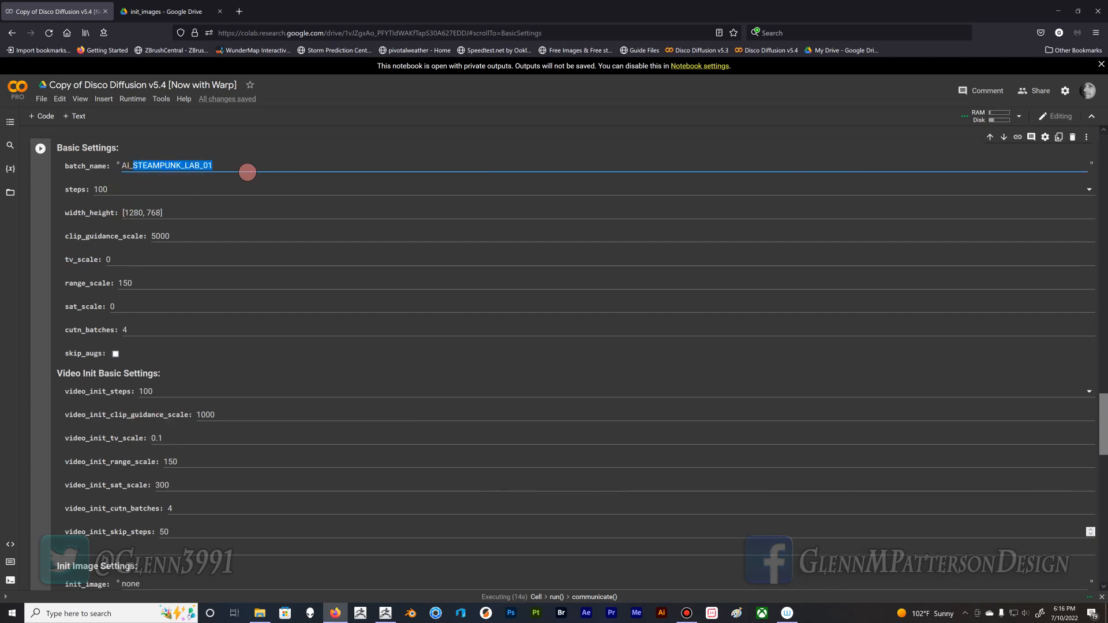
pyautogui.write('DEMO')
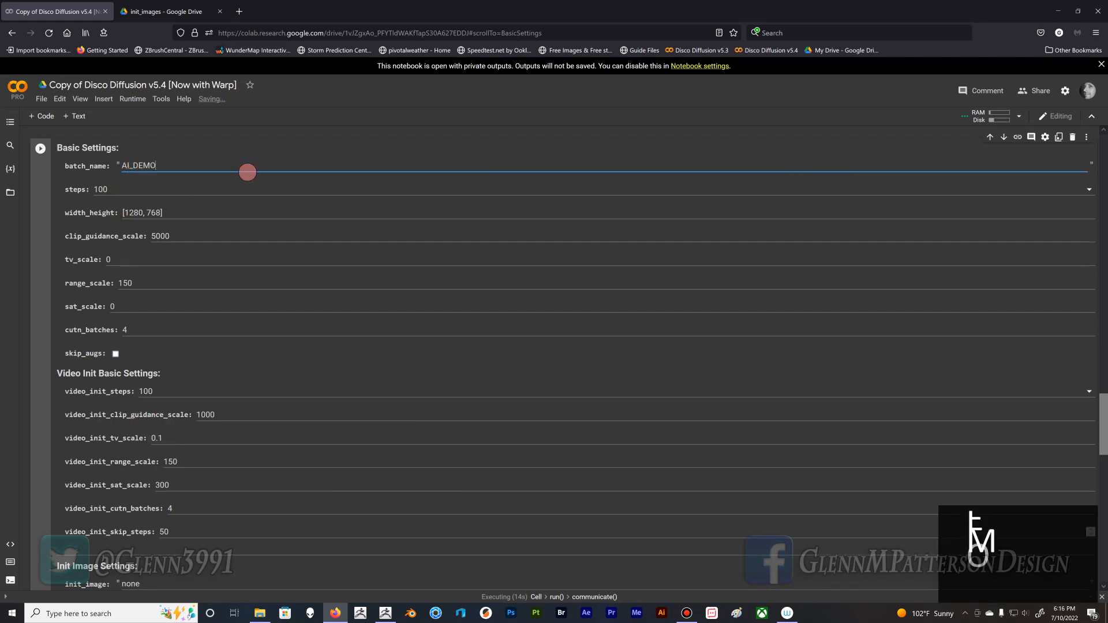
pyautogui.press('Return')
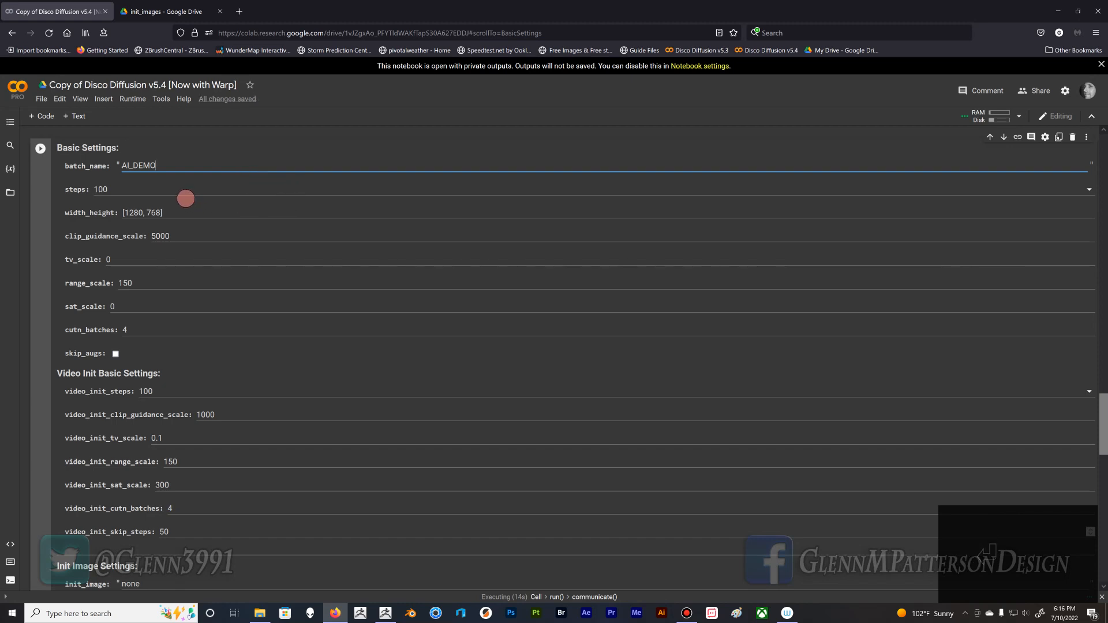
# Step: Set steps to 200 in Basic Settings and select the width value in width_height
pyautogui.doubleClick(136, 188)
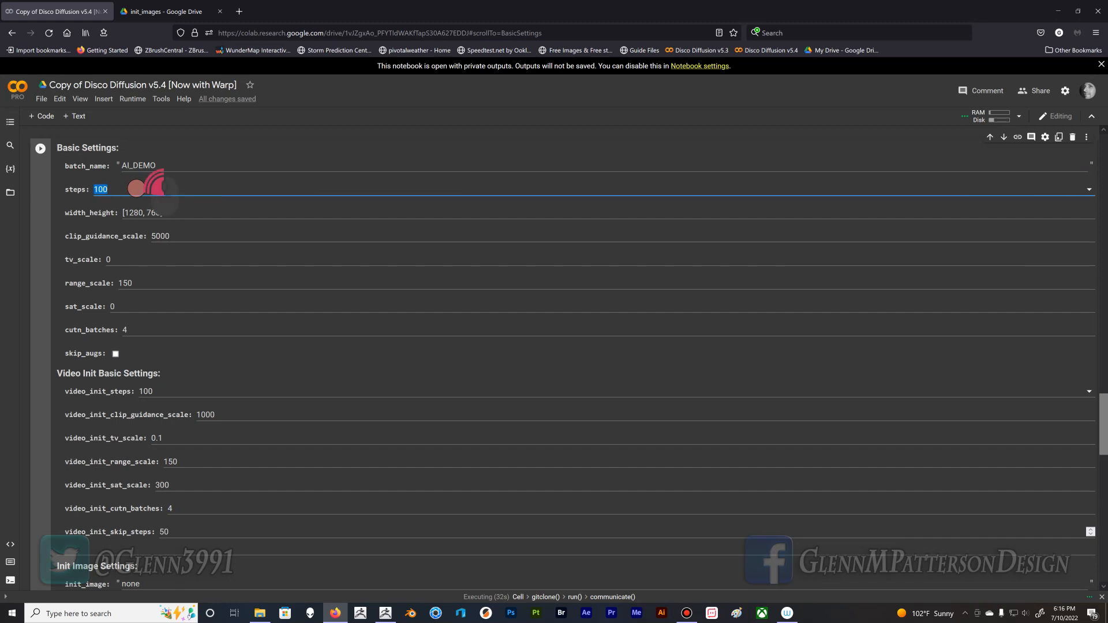
pyautogui.write('200')
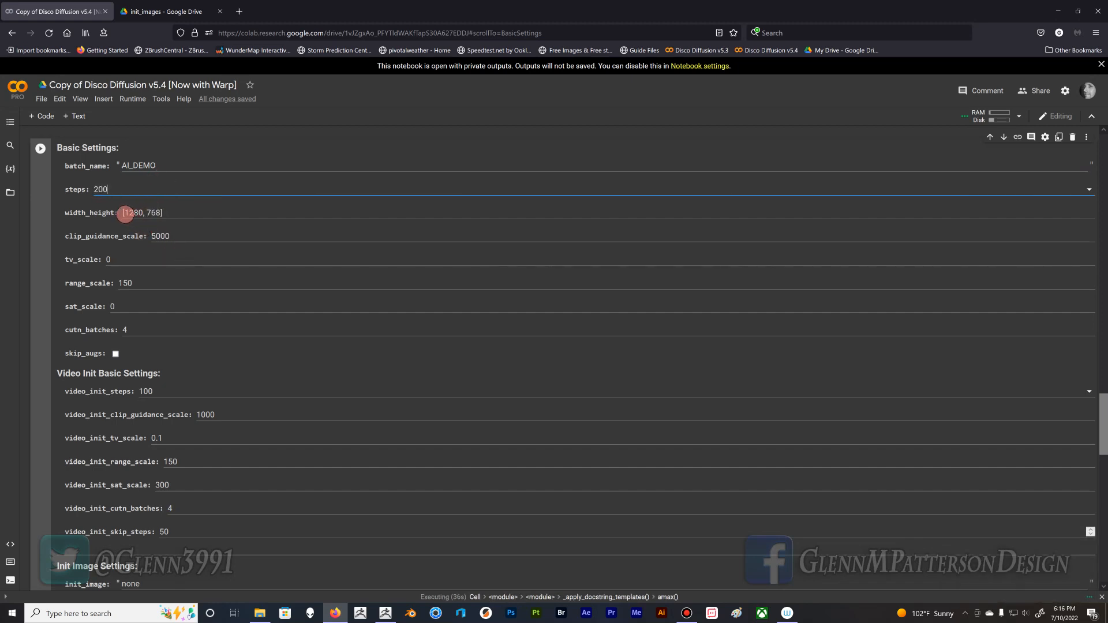
pyautogui.click(149, 212)
pyautogui.moveTo(126, 212); pyautogui.dragTo(138, 212)
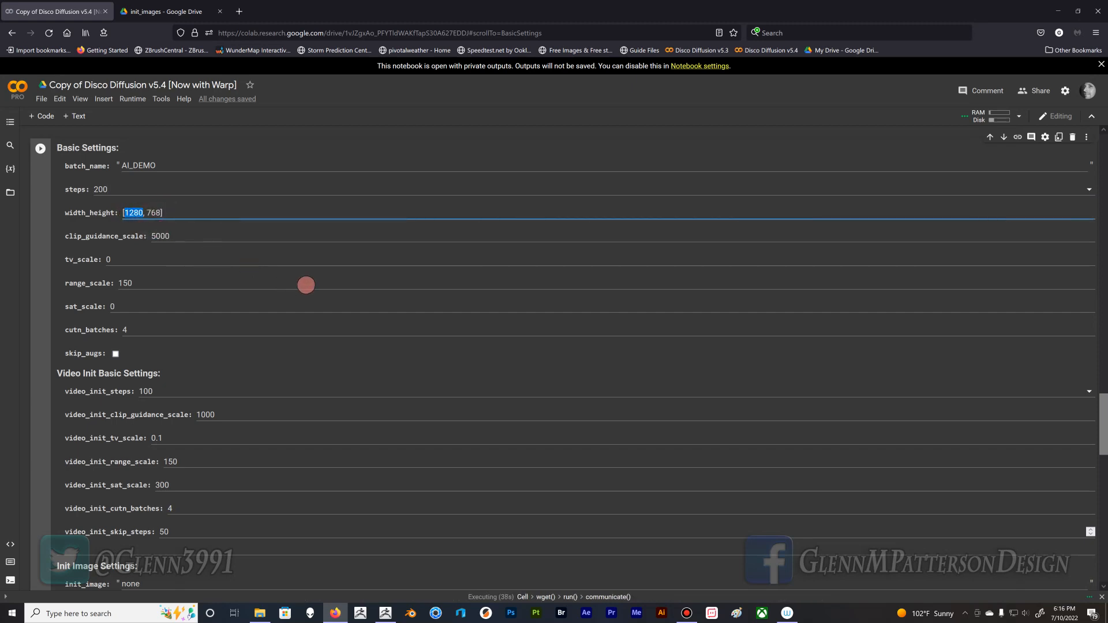
# Step: Set width_height in Basic Settings to [768, 1280]
pyautogui.write('768')
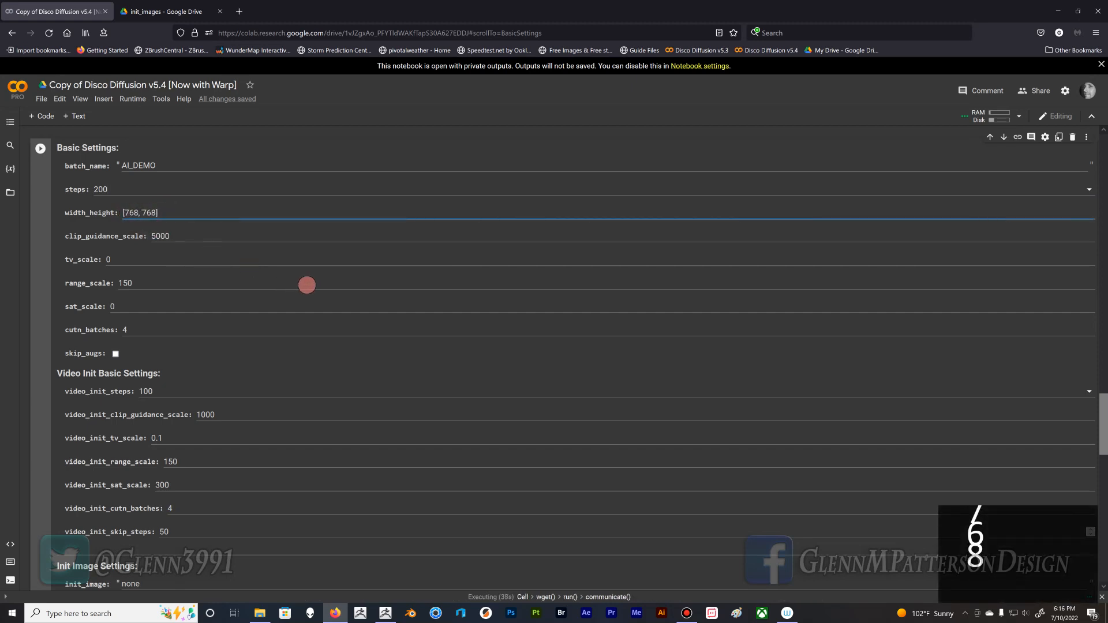
pyautogui.press('Tab')
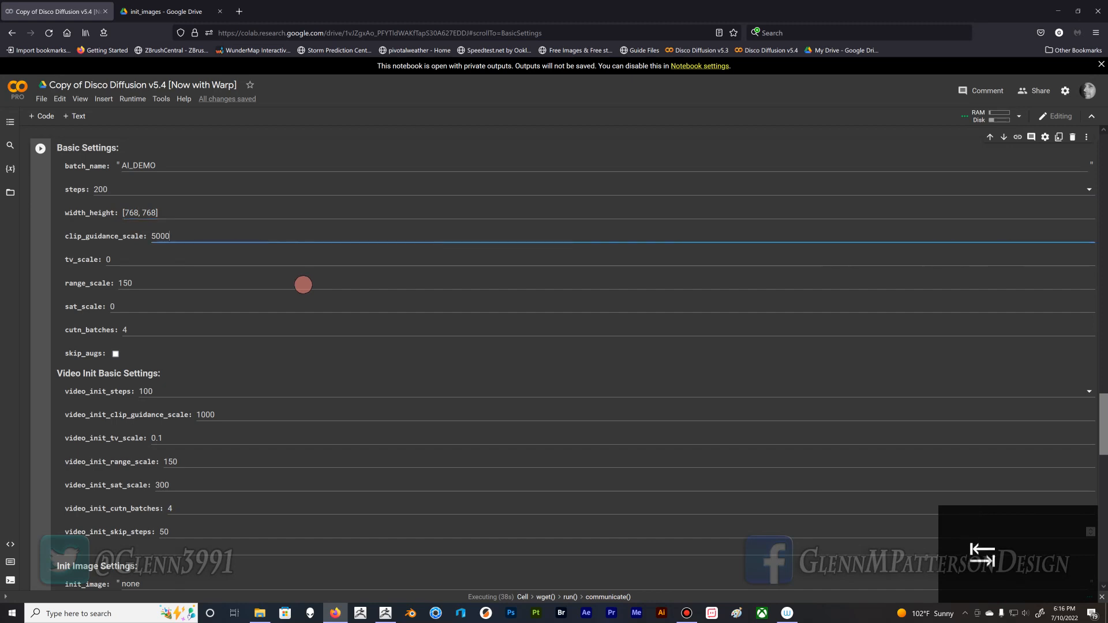
pyautogui.click(152, 212)
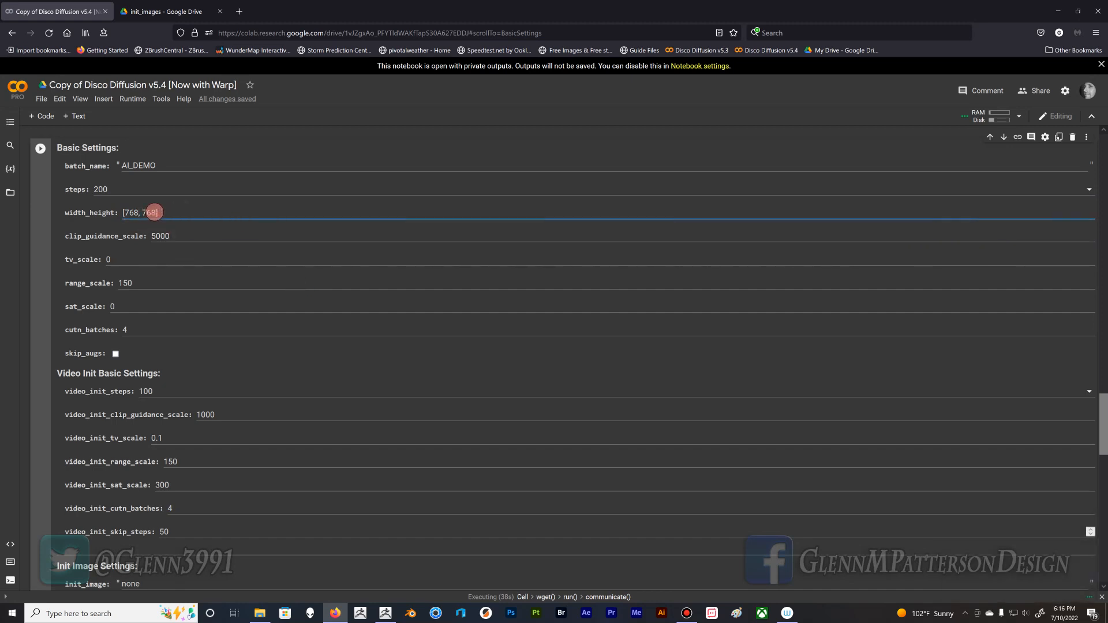
pyautogui.moveTo(154, 213); pyautogui.dragTo(147, 212)
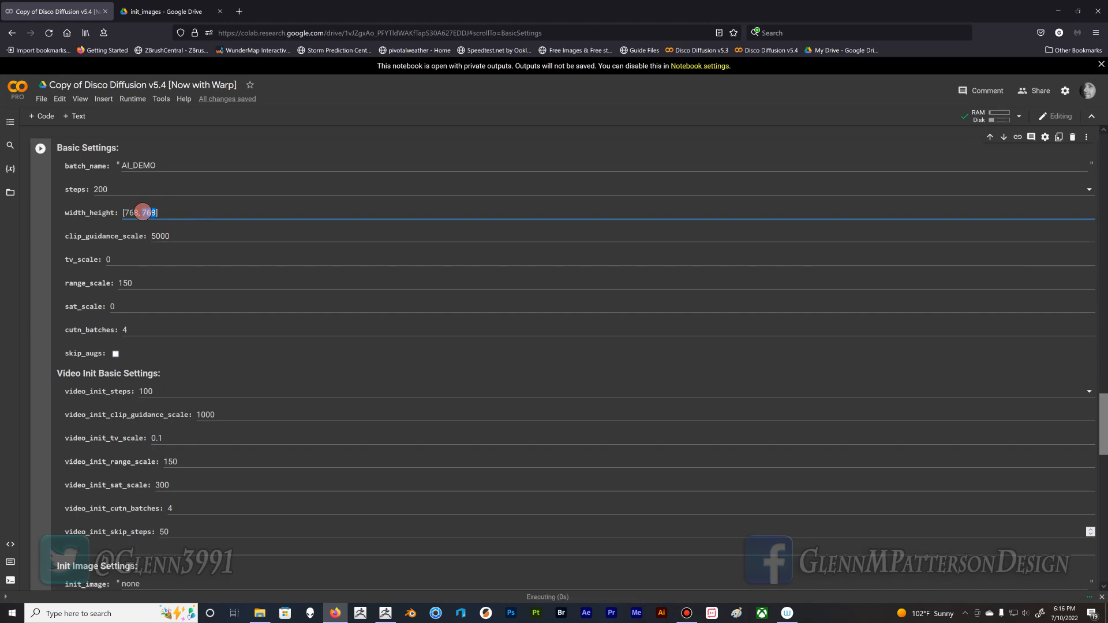
pyautogui.write('12')
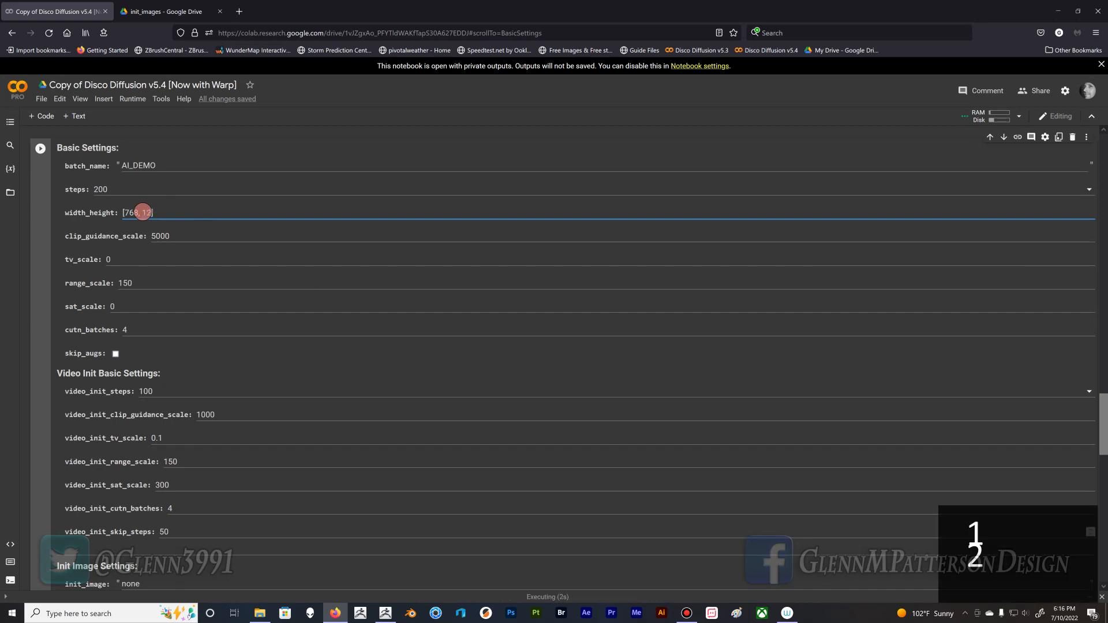
pyautogui.write('80')
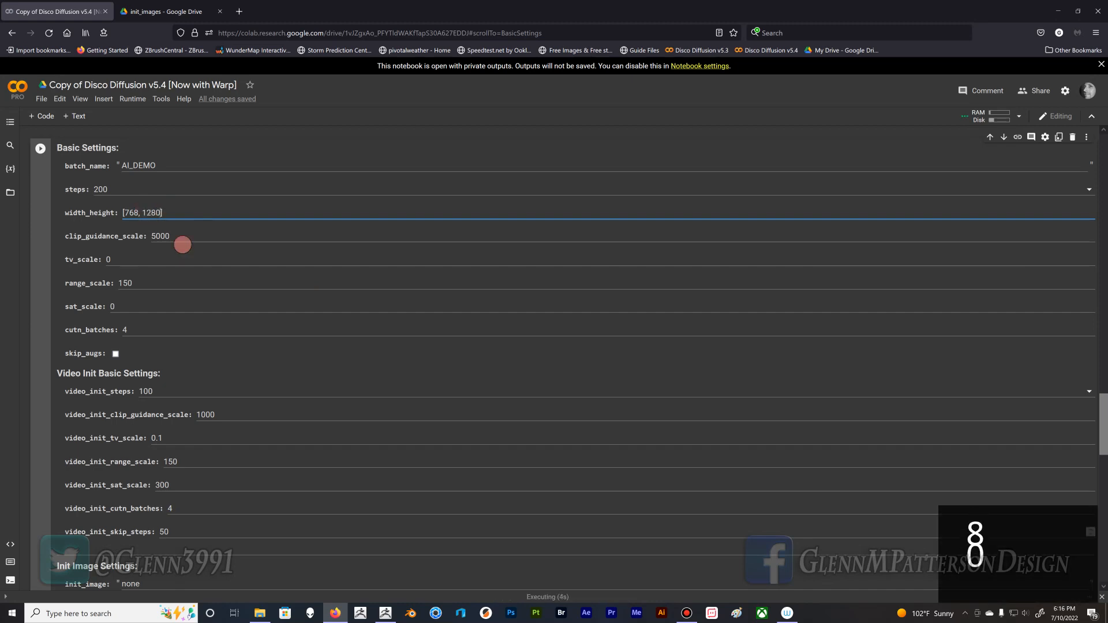
# Step: Browse the notebook's files to drive/MyDrive/AI/Disco_Diffusion and expand the init_images folder
pyautogui.scroll(-2, 195, 271)
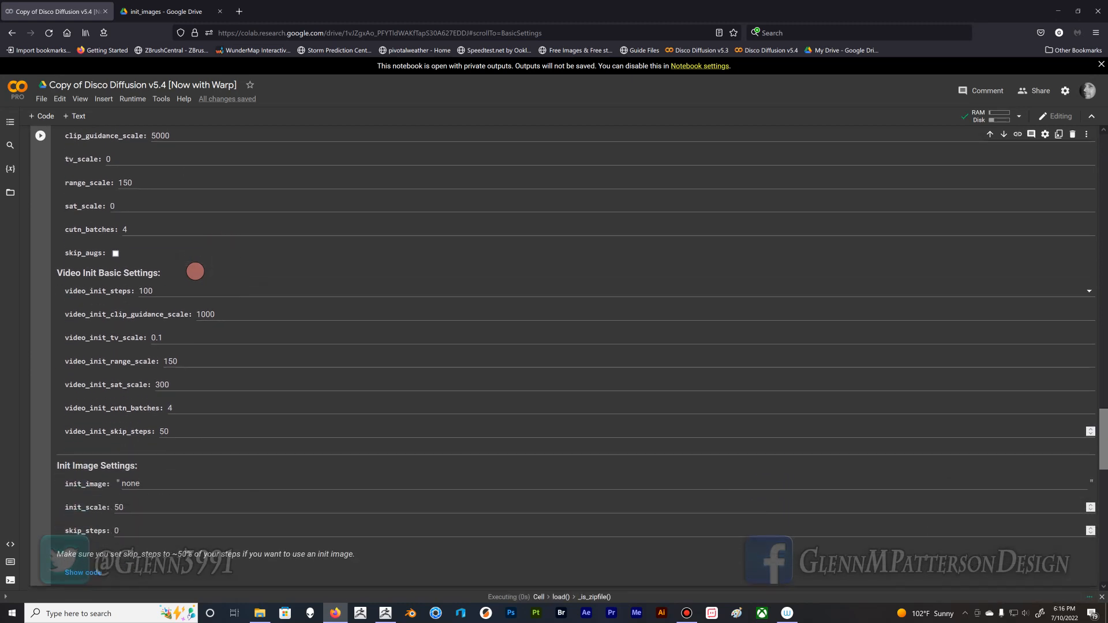
pyautogui.scroll(-3, 195, 272)
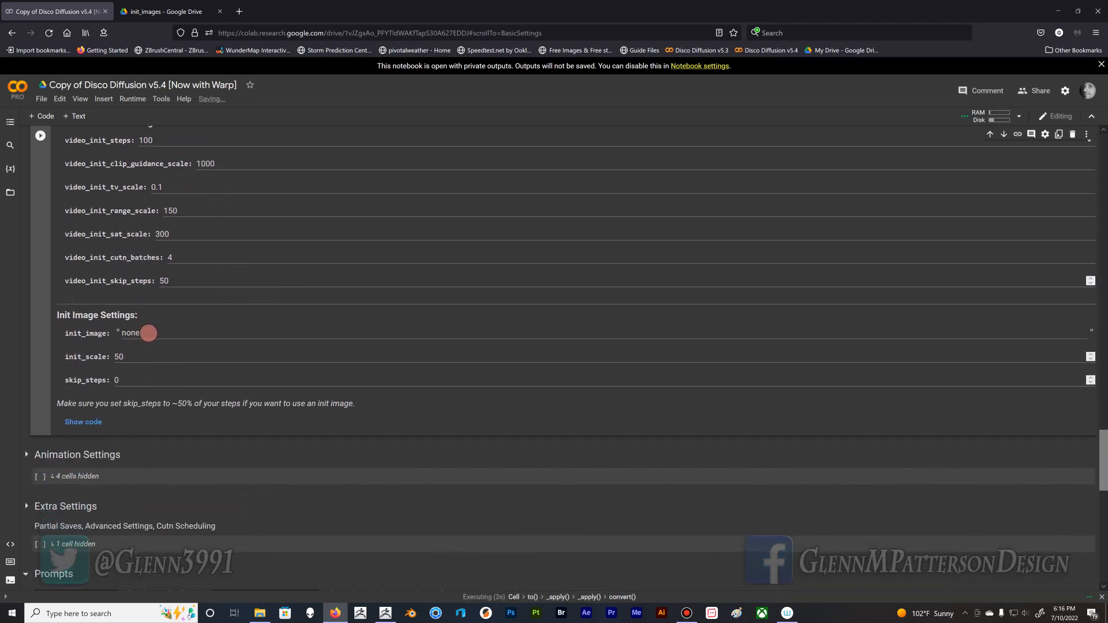
pyautogui.click(10, 193)
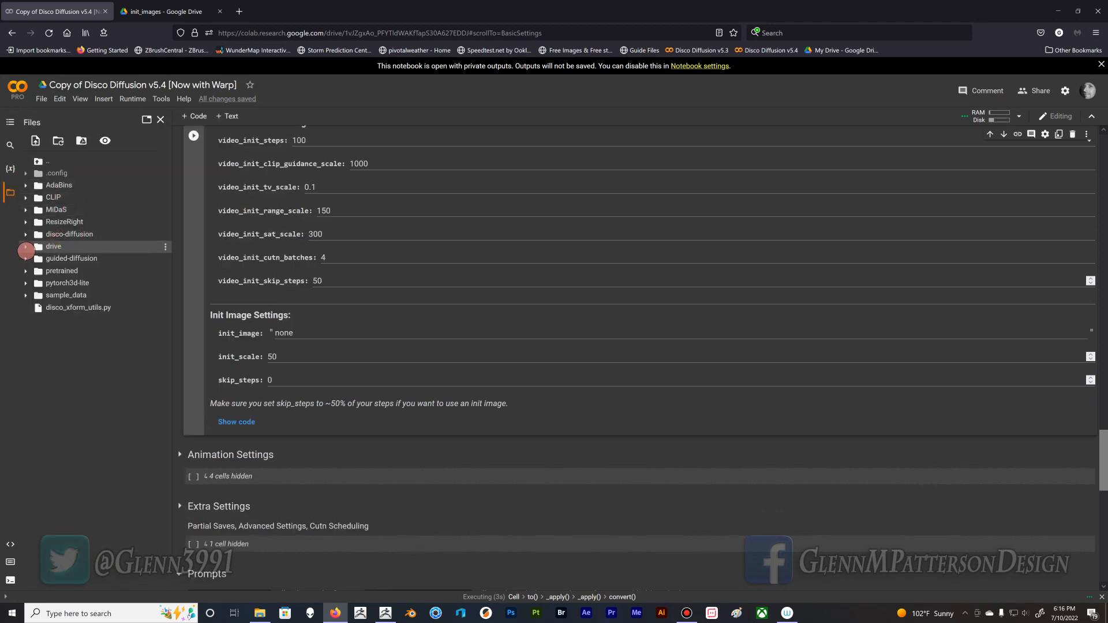
pyautogui.click(24, 247)
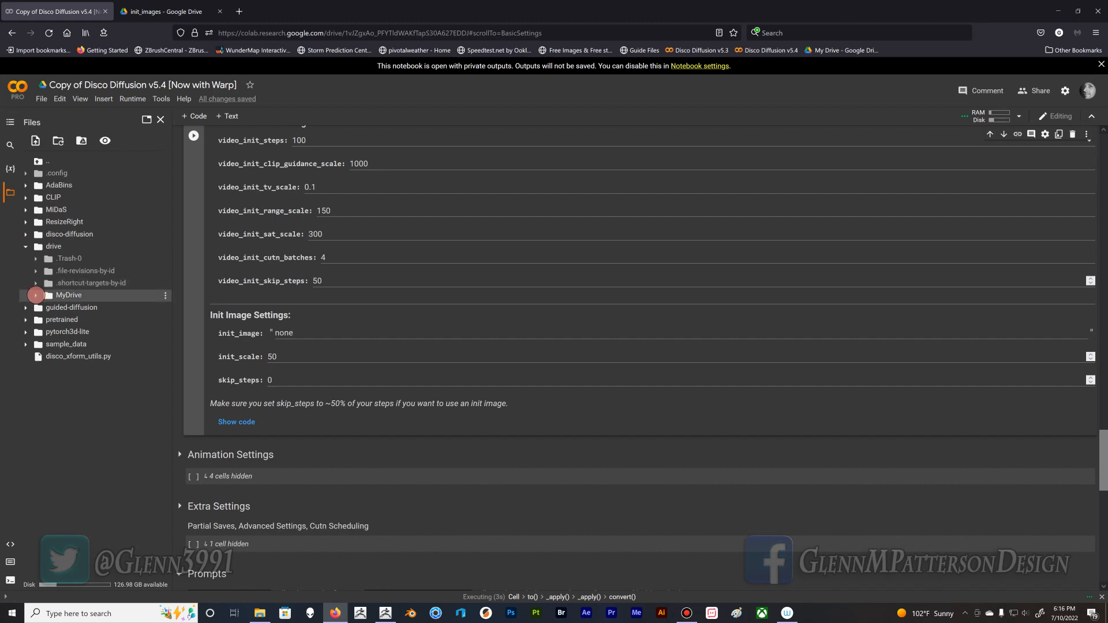
pyautogui.click(37, 295)
pyautogui.click(47, 307)
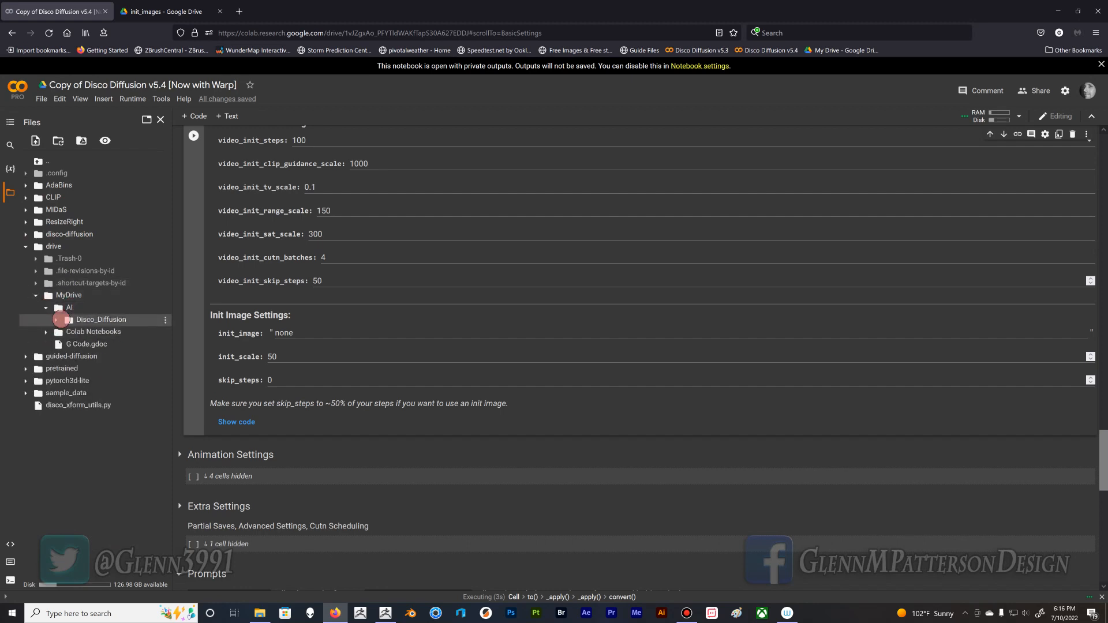
pyautogui.click(54, 319)
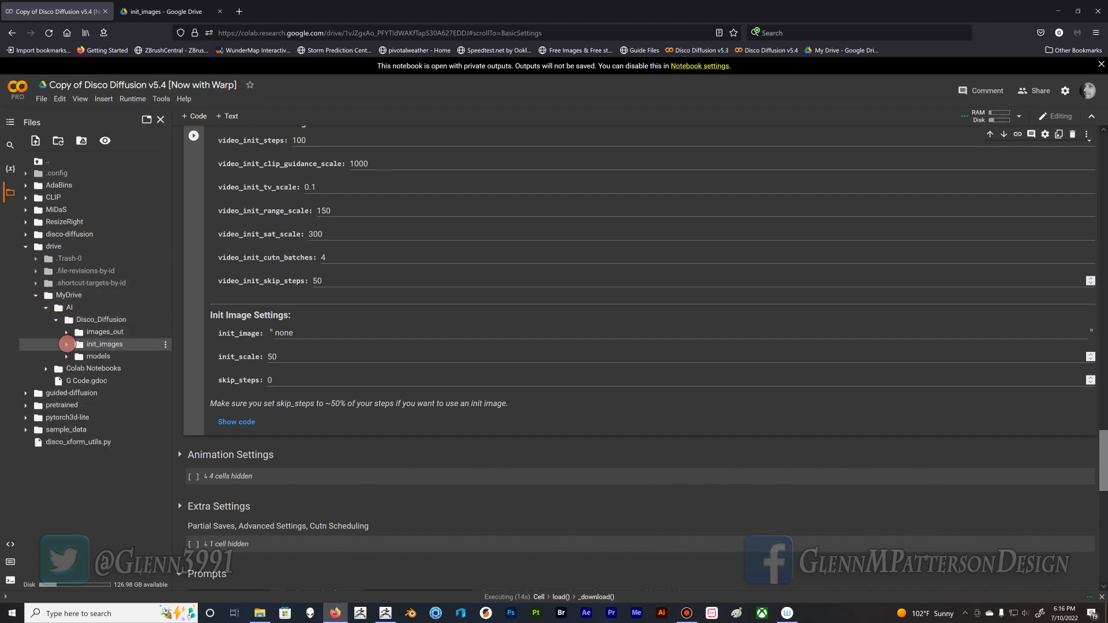
pyautogui.click(66, 344)
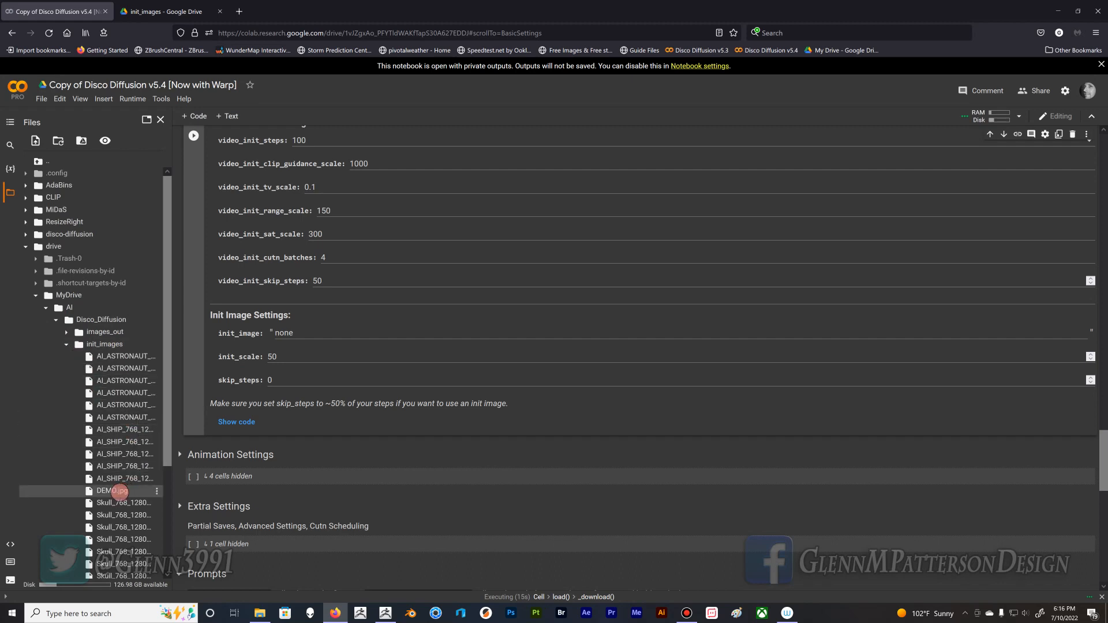
# Step: Copy the path of DEMO.jpg and enter it as init_image, /content/drive/MyDrive/AI/Disco_Diffusion/init_images/DEMO.jpg, in Init Image Settings
pyautogui.click(157, 492)
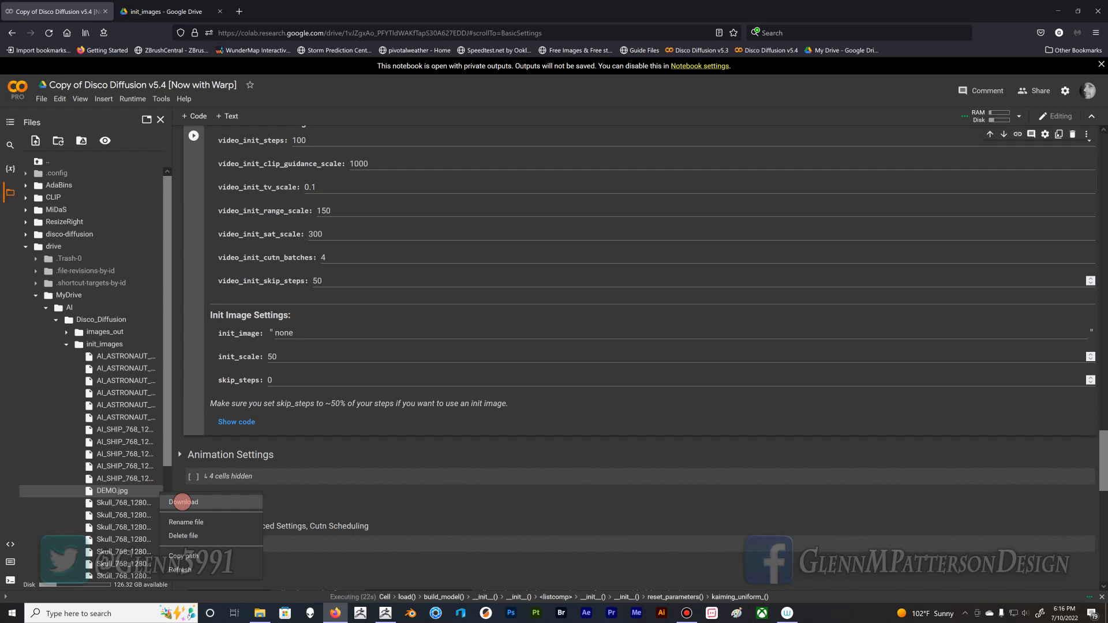
pyautogui.click(182, 502)
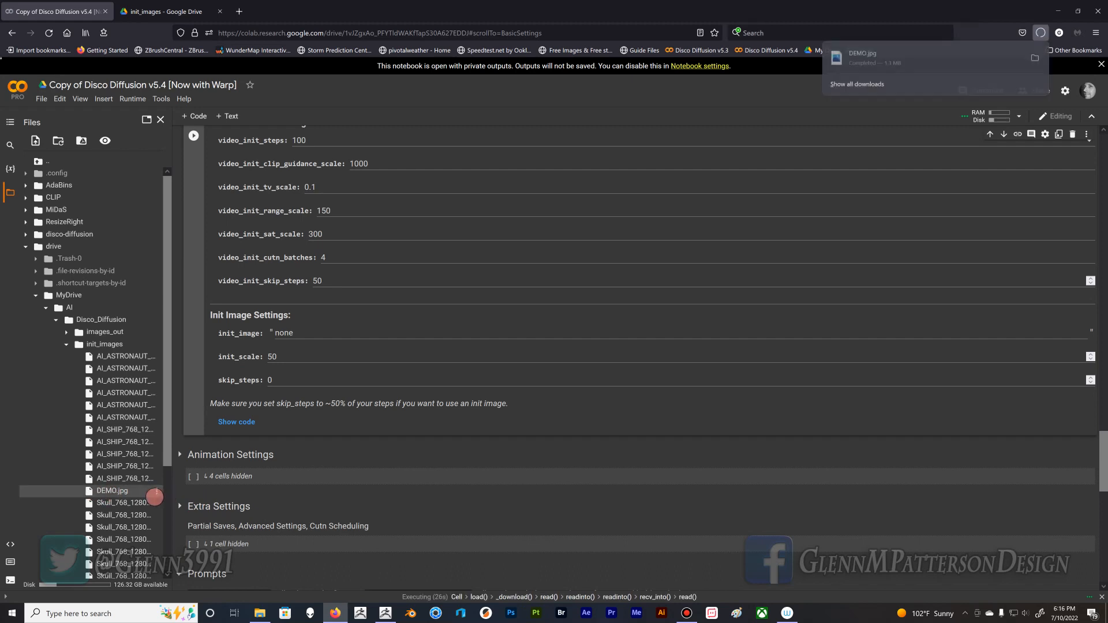
pyautogui.click(157, 491)
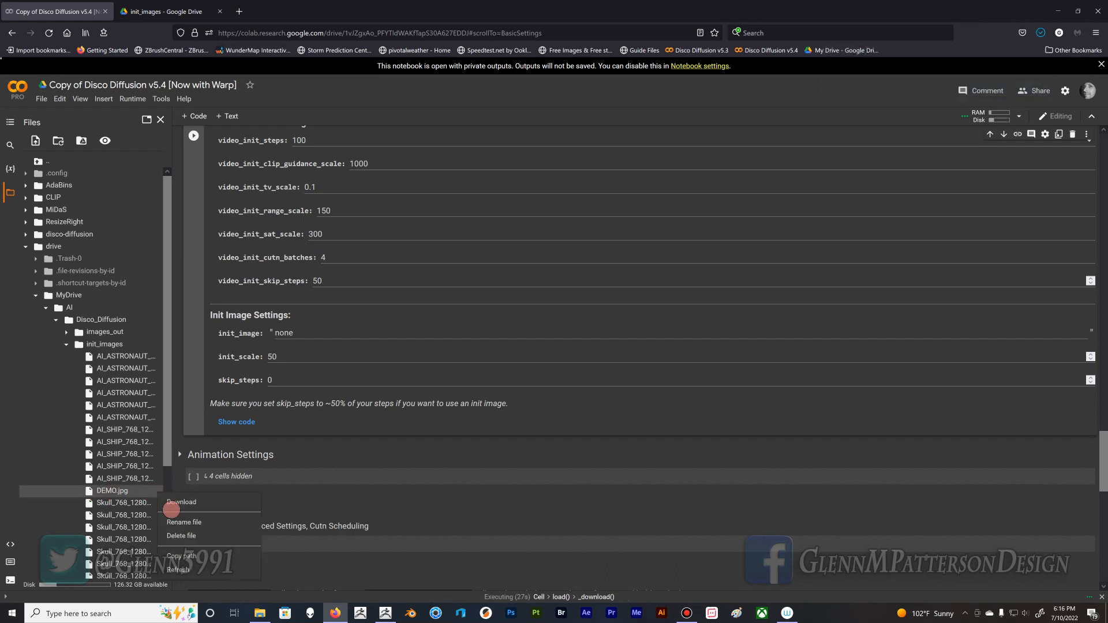
pyautogui.click(182, 556)
pyautogui.click(334, 333)
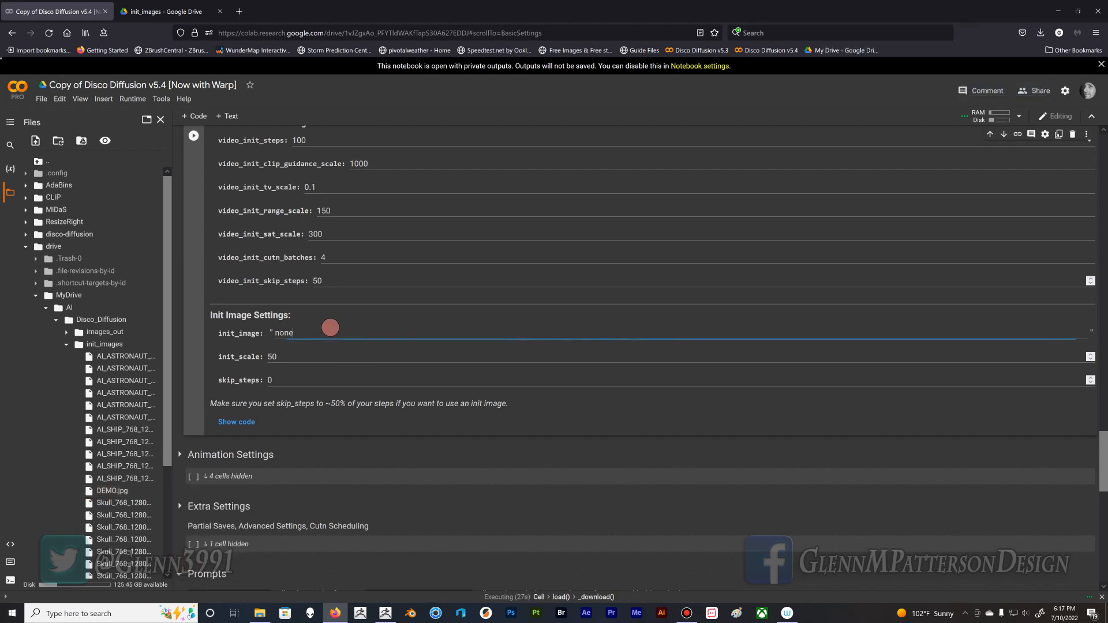
pyautogui.hotkey('ctrl', 'a')
pyautogui.hotkey('ctrl', 'v')
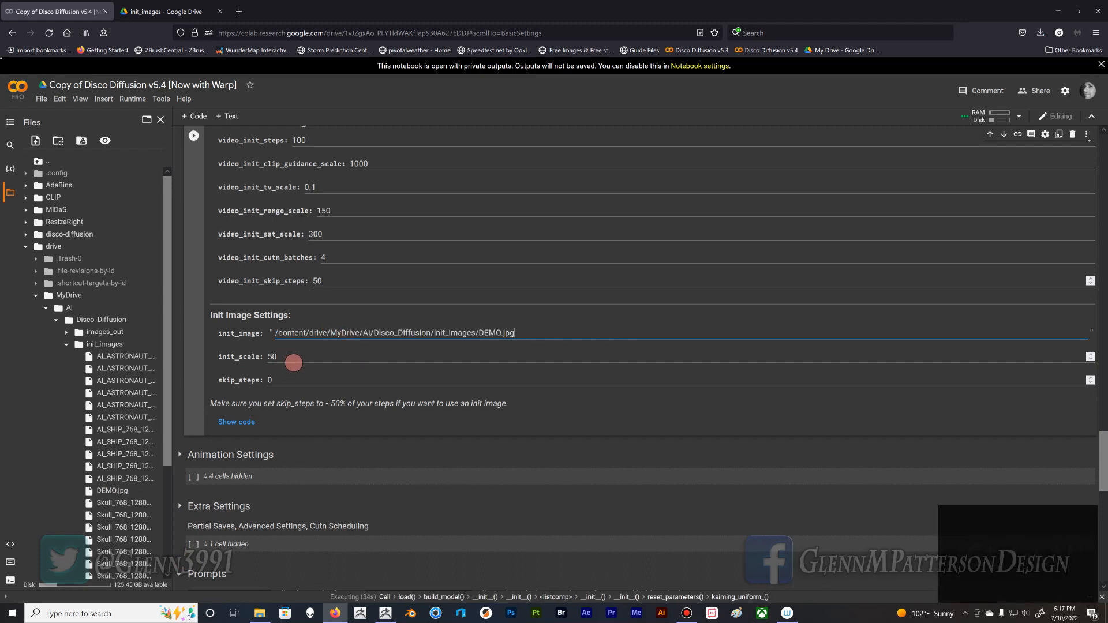
# Step: Set skip_steps to 100 in Init Image Settings and run the Basic Settings cell
pyautogui.doubleClick(293, 379)
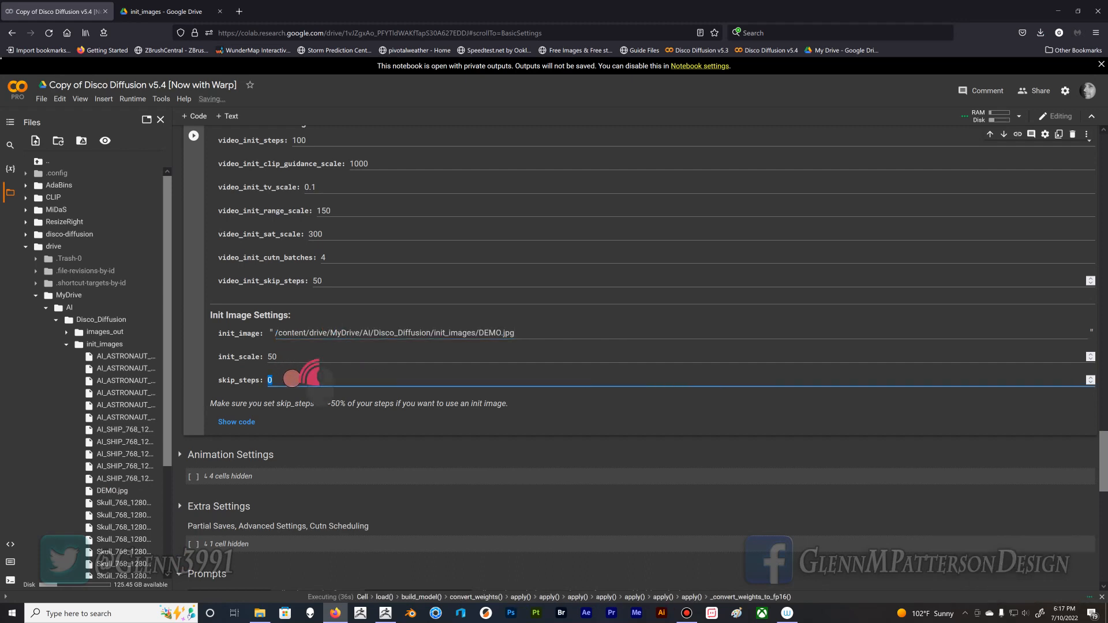
pyautogui.write('100')
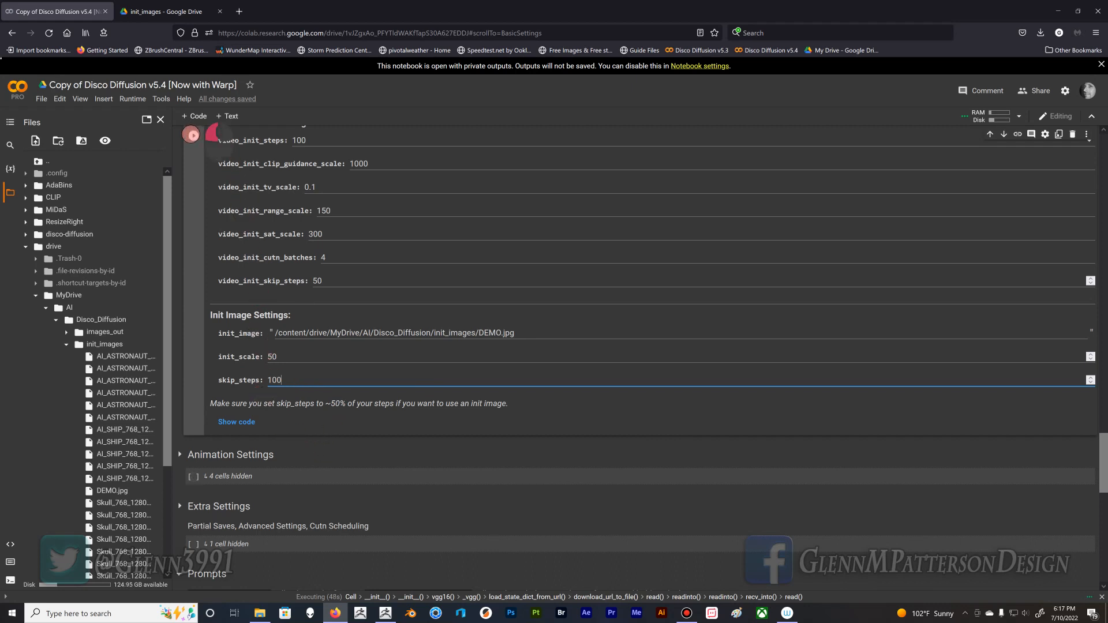
pyautogui.click(191, 134)
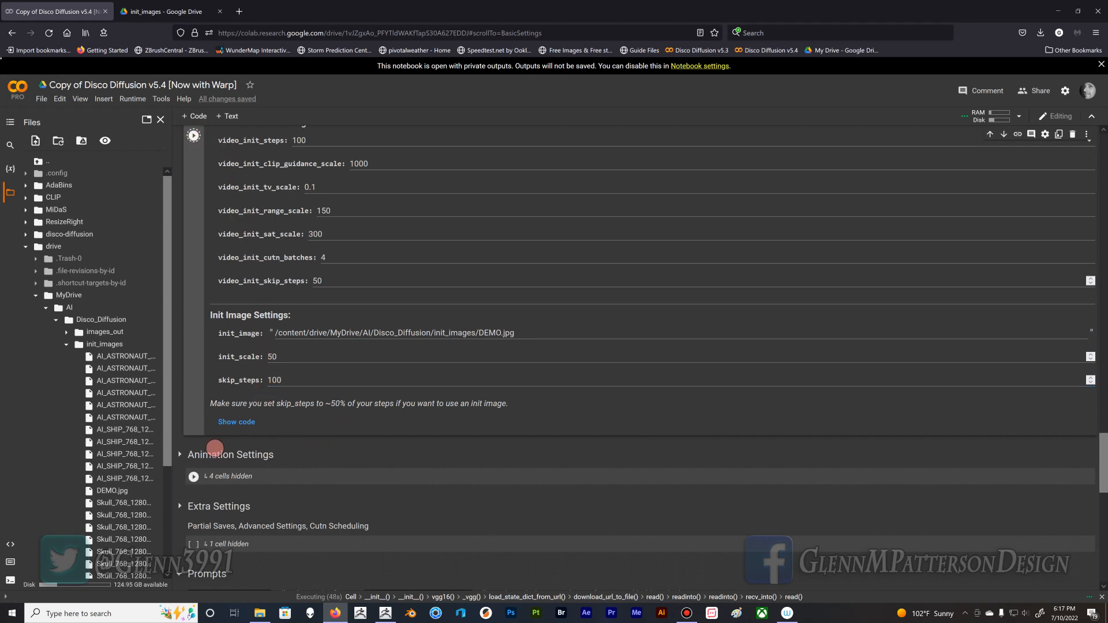
# Step: Check the Models Settings output, and run the hidden cells of Animation Settings and Extra Settings
pyautogui.scroll(7, 323, 421)
pyautogui.scroll(4, 355, 426)
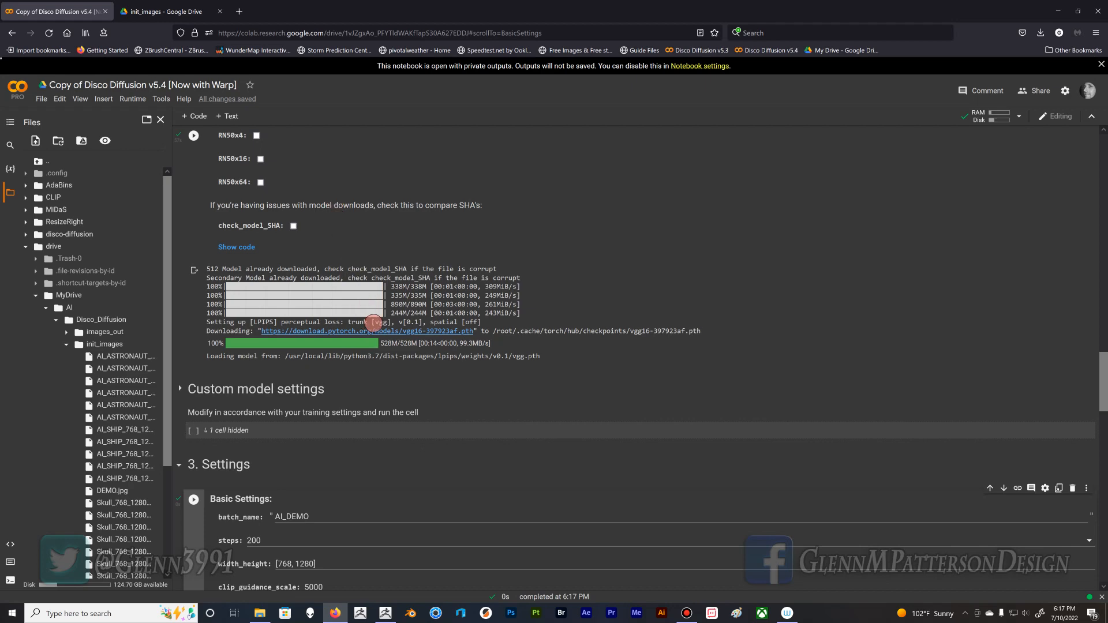
pyautogui.middleClick(437, 402)
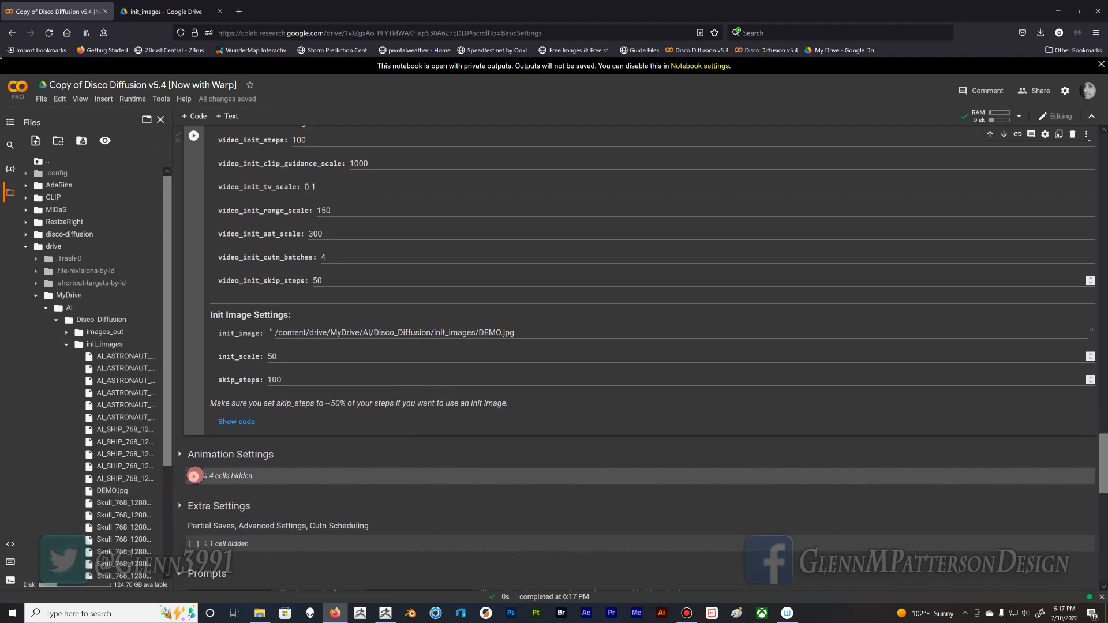
pyautogui.click(191, 476)
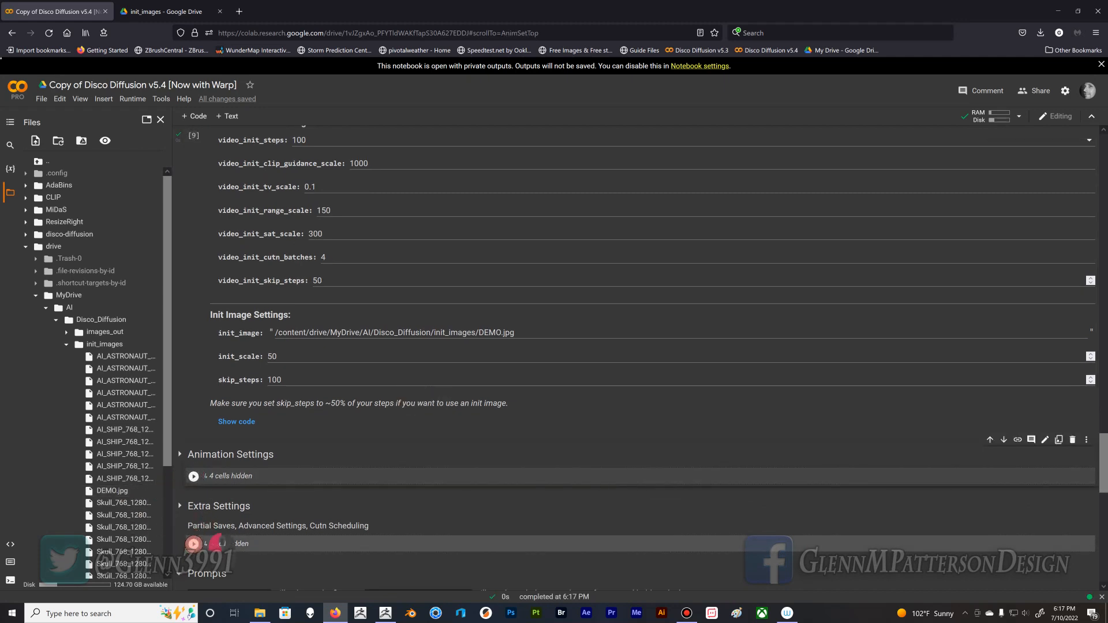
pyautogui.click(195, 537)
# Step: Expand Extra Settings and look over its Saving, Advanced, Cutn Scheduling and Transformation Settings options
pyautogui.click(227, 544)
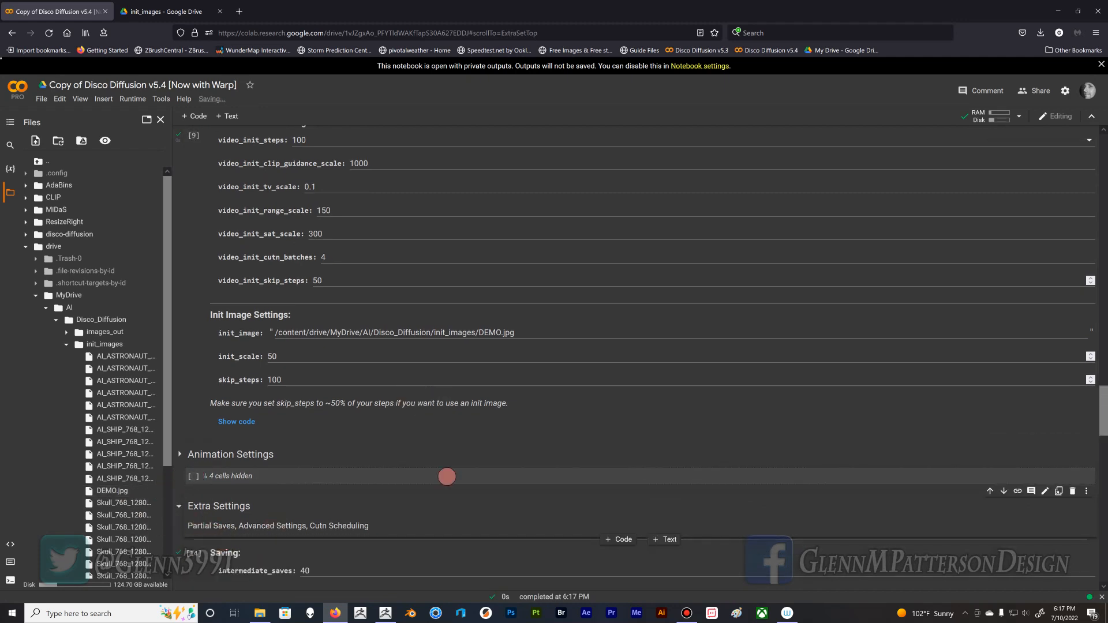
pyautogui.middleClick(567, 440)
pyautogui.click(568, 439)
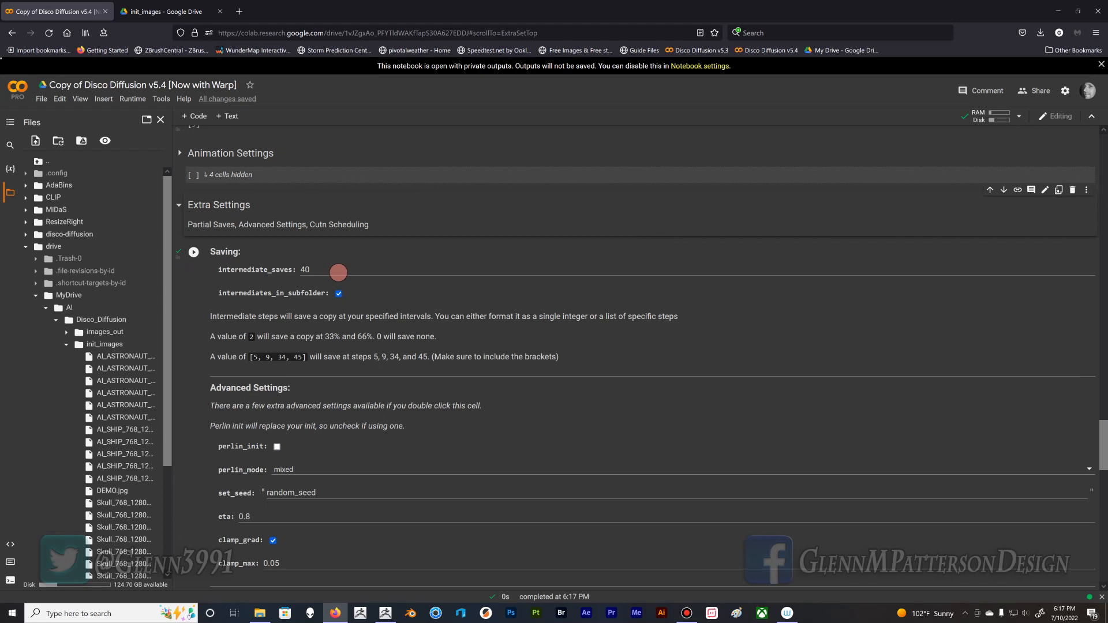
pyautogui.middleClick(366, 279)
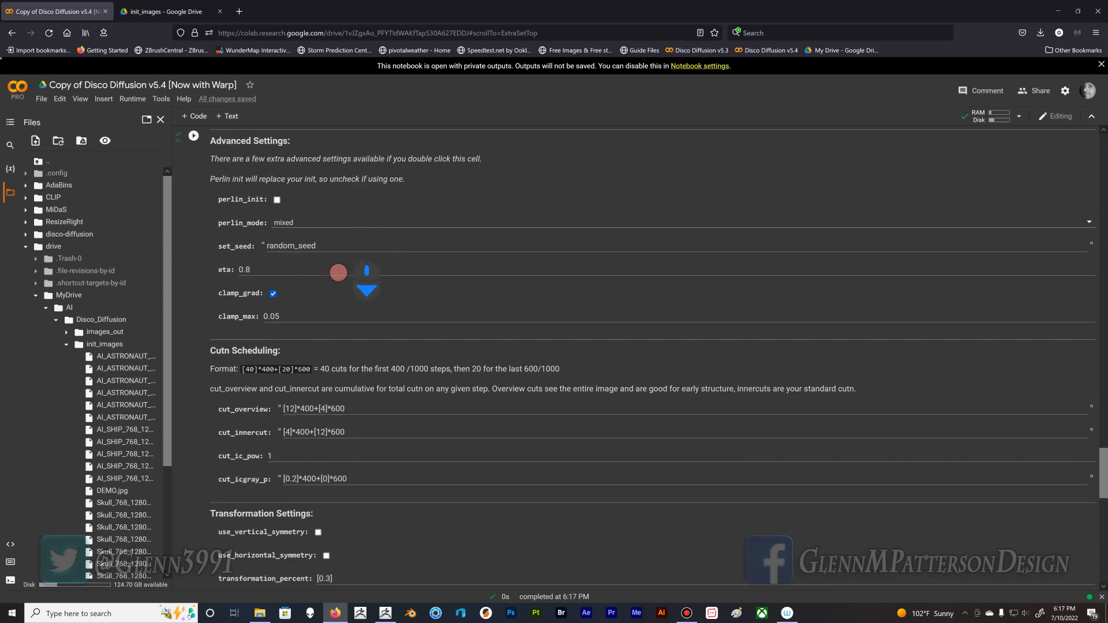
pyautogui.scroll(-1, 338, 272)
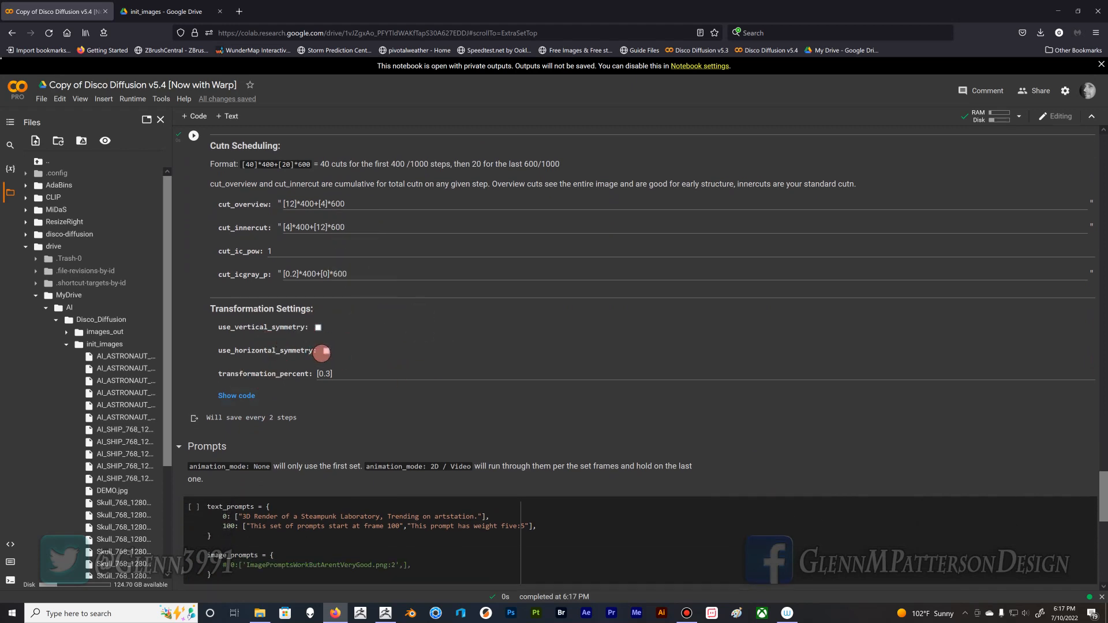
pyautogui.middleClick(326, 437)
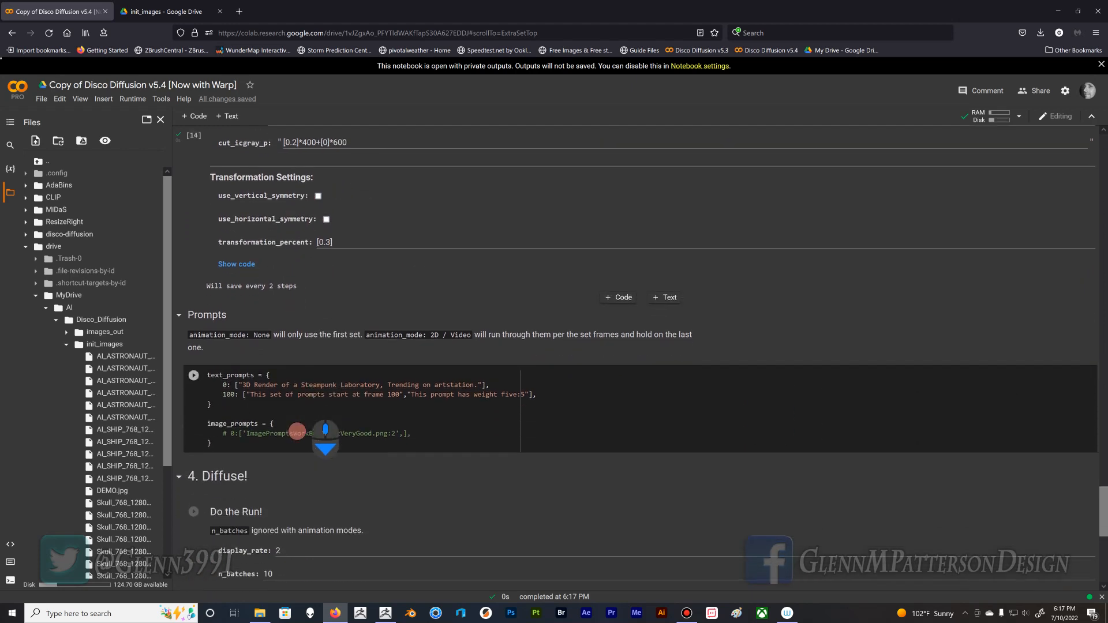
pyautogui.scroll(-1, 297, 432)
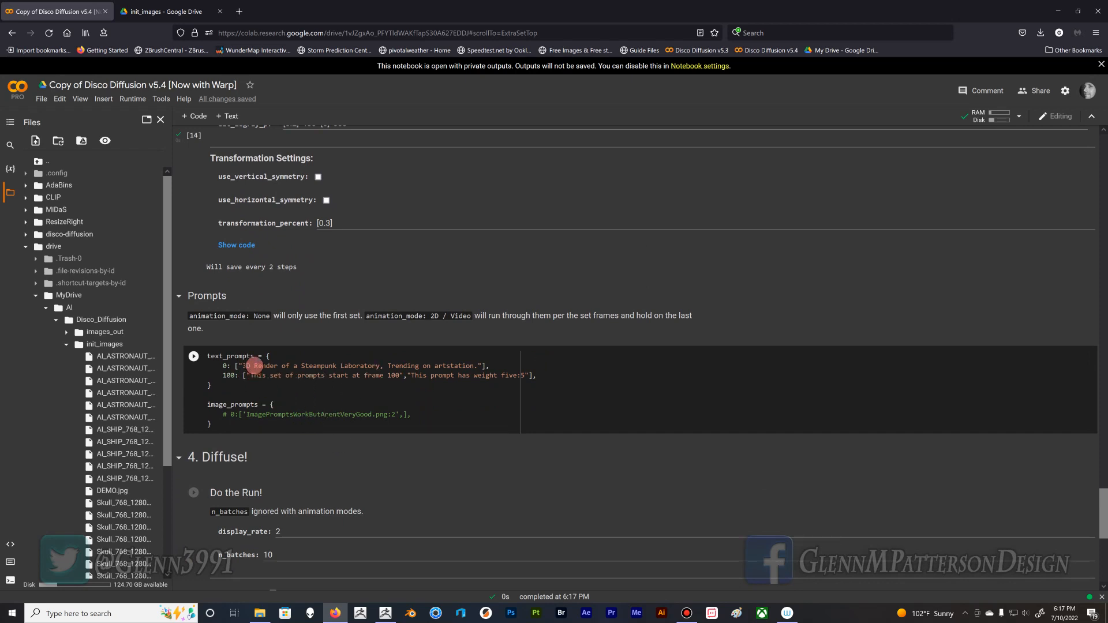
# Step: Insert "Cybernetic Alien" before "Steampunk Laboratory" in the frame 0 text prompt of the Prompts cell
pyautogui.moveTo(254, 366); pyautogui.dragTo(381, 366)
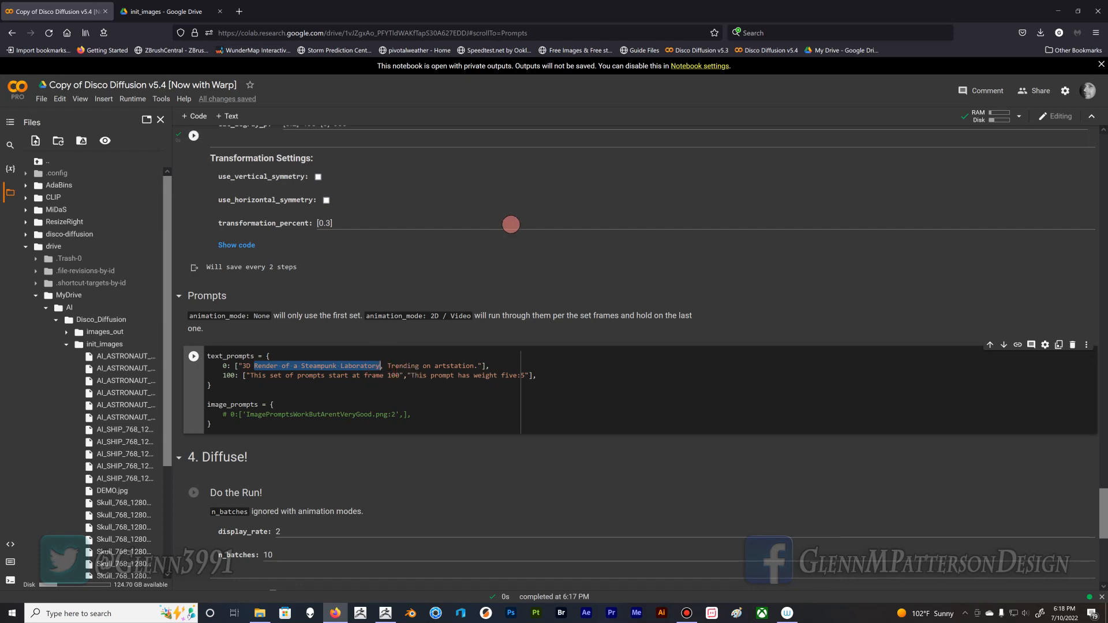
pyautogui.press('Left')
pyautogui.press('Right')
pyautogui.press('Right')
pyautogui.press('Right')
pyautogui.press('Right')
pyautogui.press('Right')
pyautogui.press('Right')
pyautogui.press('Right')
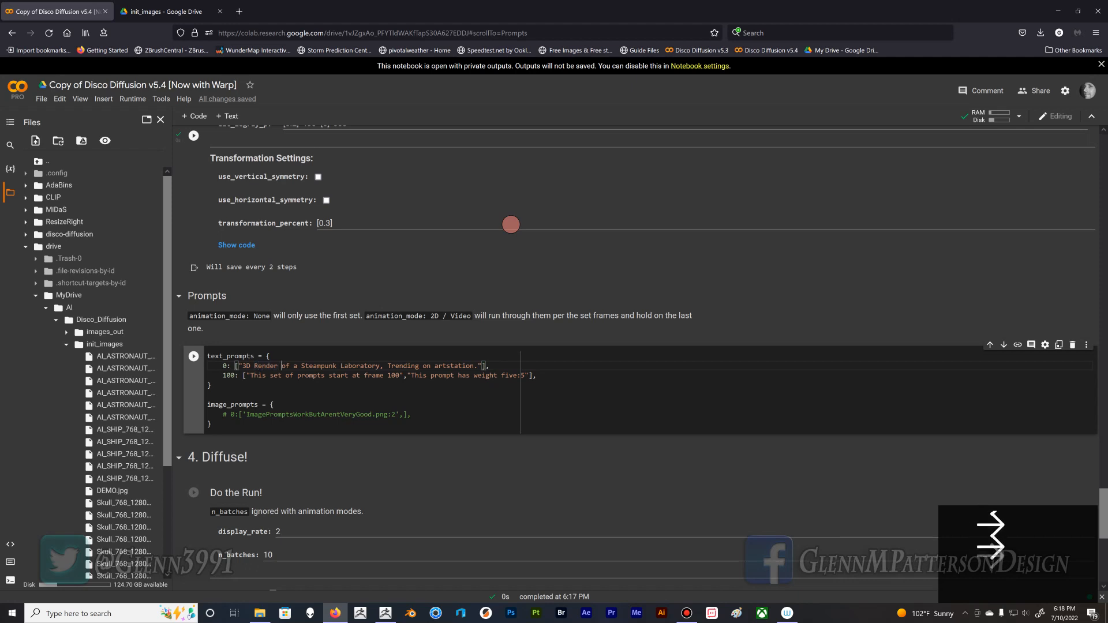
pyautogui.press('Right')
pyautogui.press('Right')
pyautogui.press('Right')
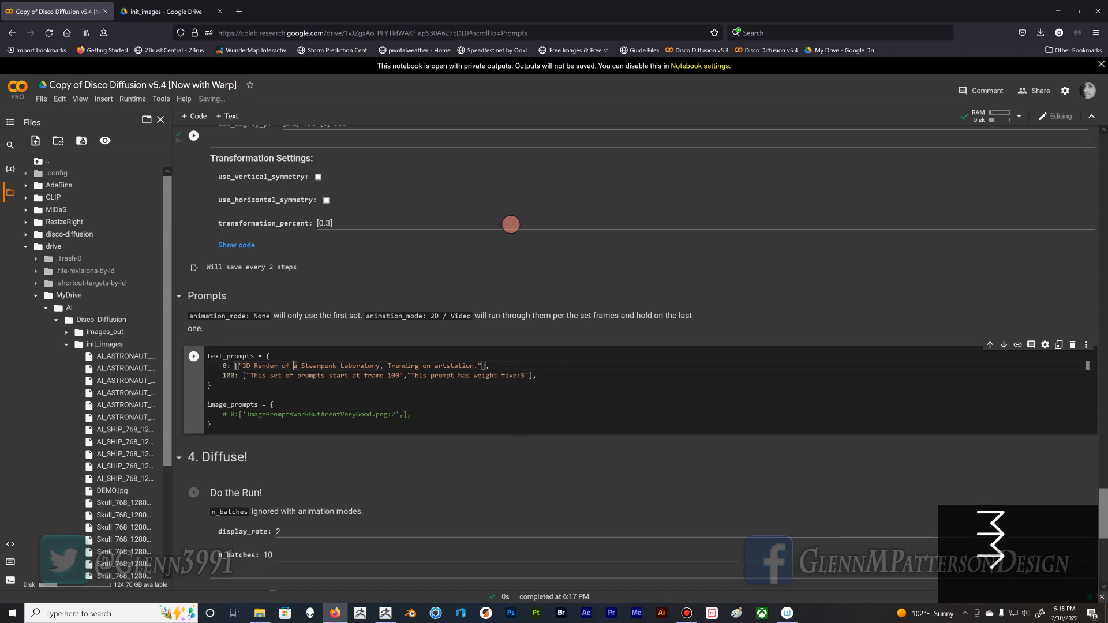
pyautogui.press('Right')
pyautogui.press('Right')
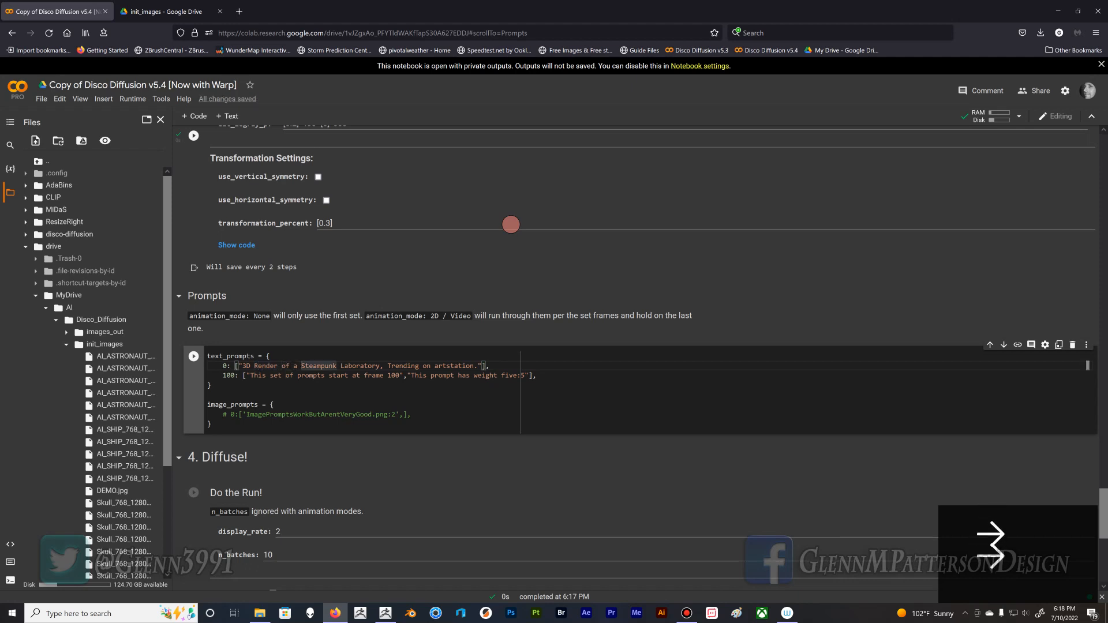
pyautogui.write('Cyber')
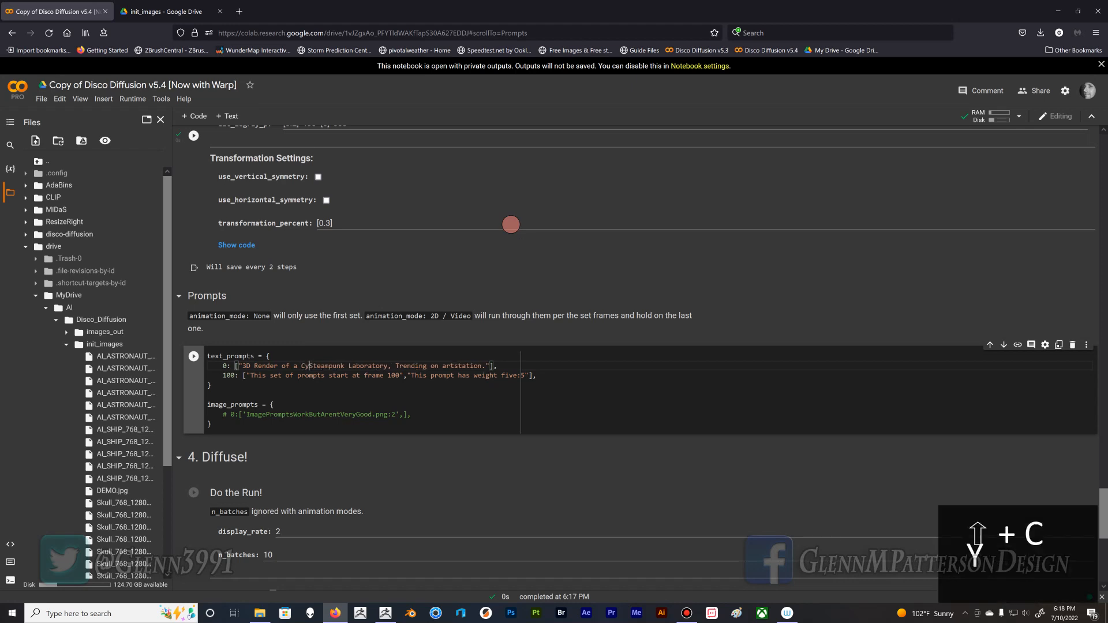
pyautogui.write('netic')
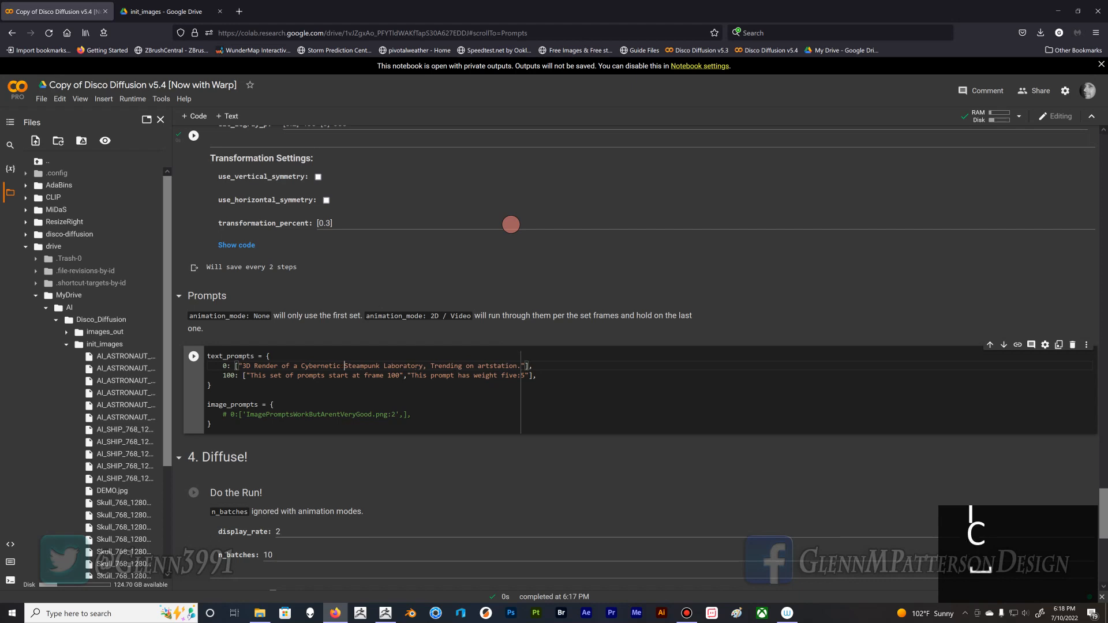
pyautogui.write(' Alien')
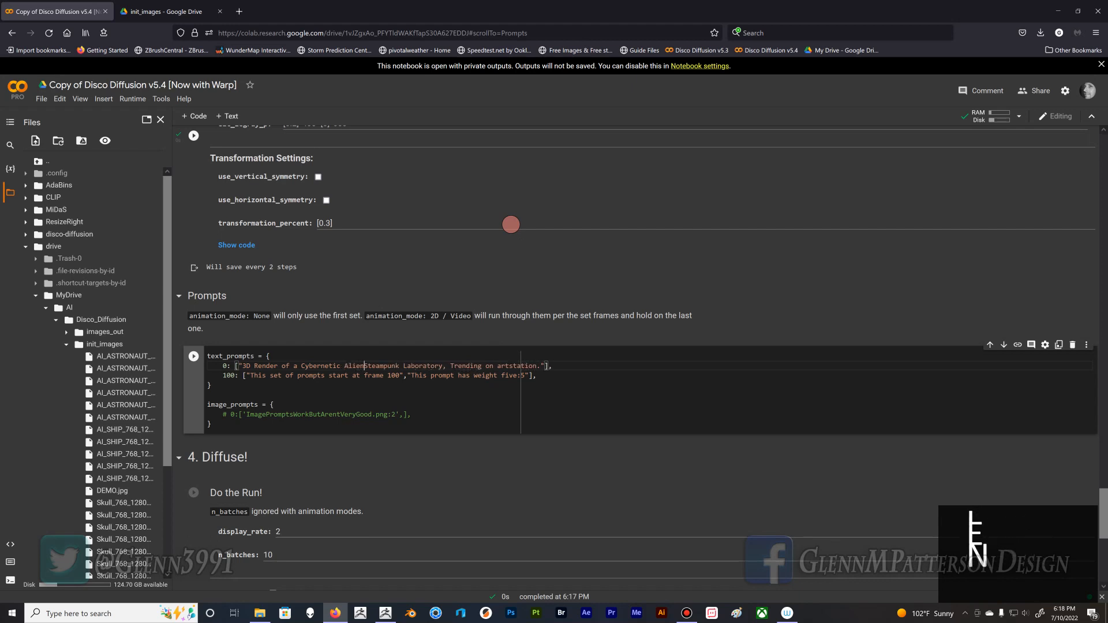
# Step: Remove "Steampunk Laboratory" from the frame 0 prompt so it reads "3D Render of a Cybernetic Alien, Trending on artstation."
pyautogui.press('Delete')
pyautogui.press('Delete')
pyautogui.press('Delete')
pyautogui.press('Delete')
pyautogui.press('Delete')
pyautogui.press('Delete')
pyautogui.press('Delete')
pyautogui.press('Delete')
pyautogui.press('Delete')
pyautogui.press('Delete')
pyautogui.press('Delete')
pyautogui.press('Delete')
pyautogui.press('Delete')
pyautogui.press('Delete')
pyautogui.press('Delete')
pyautogui.press('Delete')
pyautogui.press('Delete')
pyautogui.press('Delete')
pyautogui.press('Delete')
pyautogui.press('Delete')
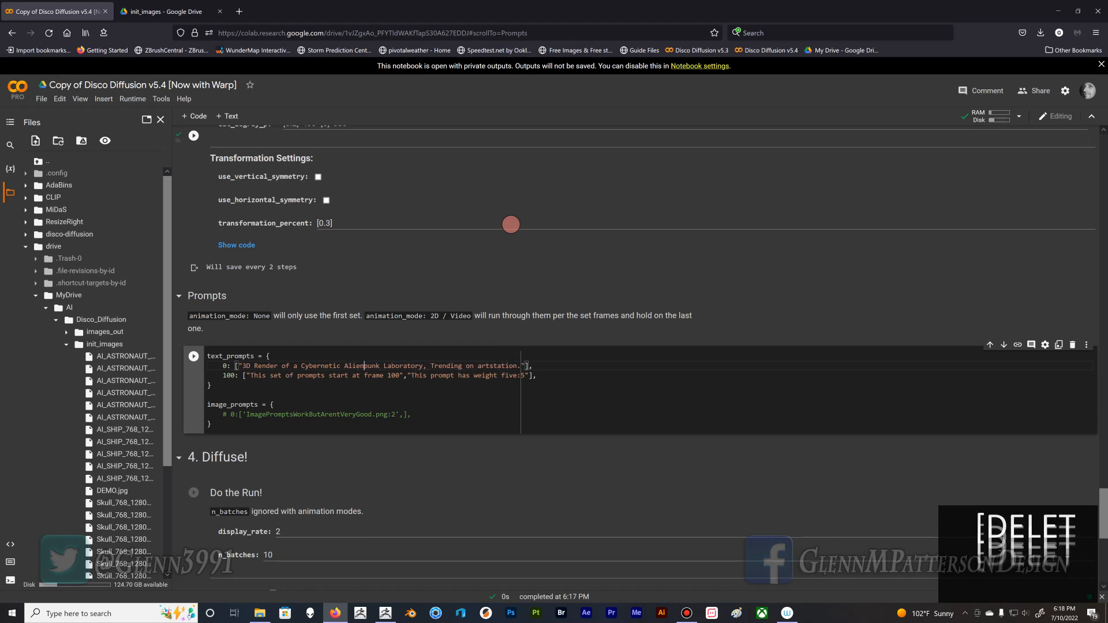
pyautogui.press('Delete')
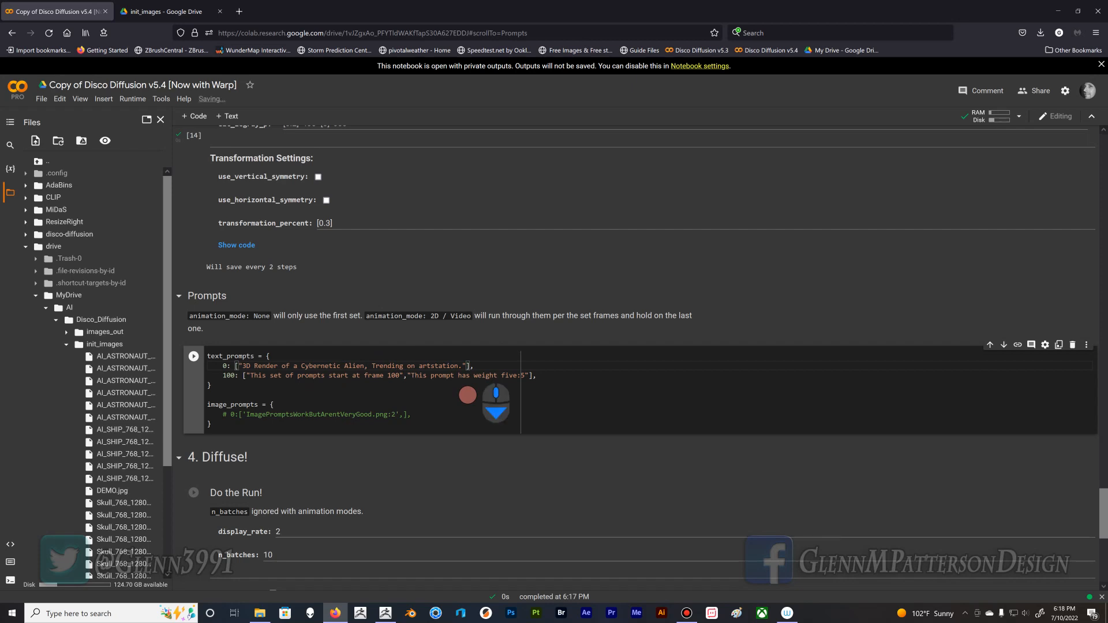
# Step: Run the Prompts cell, and start the Do the Run! cell in the Diffuse section with n_batches 10
pyautogui.scroll(-4, 468, 395)
pyautogui.scroll(3, 466, 402)
pyautogui.scroll(1, 467, 402)
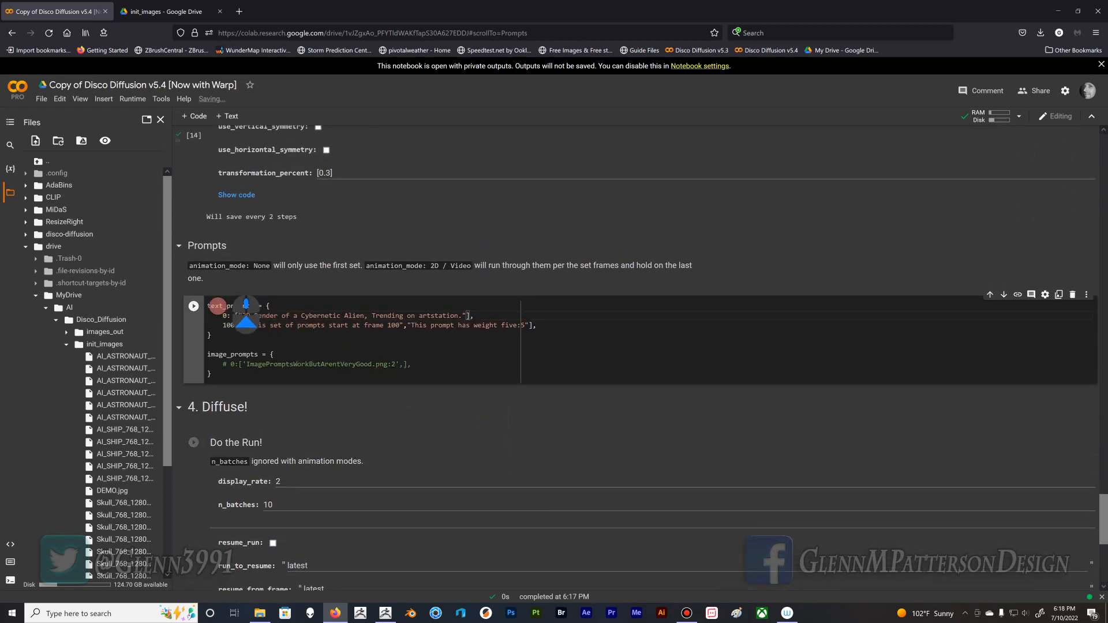
pyautogui.click(193, 306)
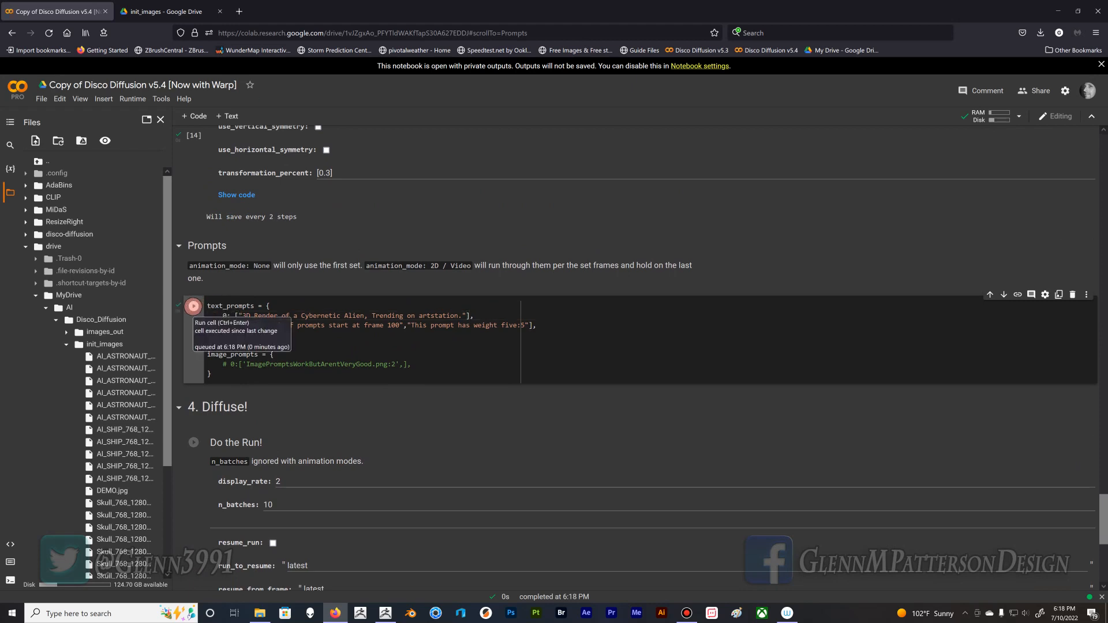
pyautogui.scroll(-3, 582, 462)
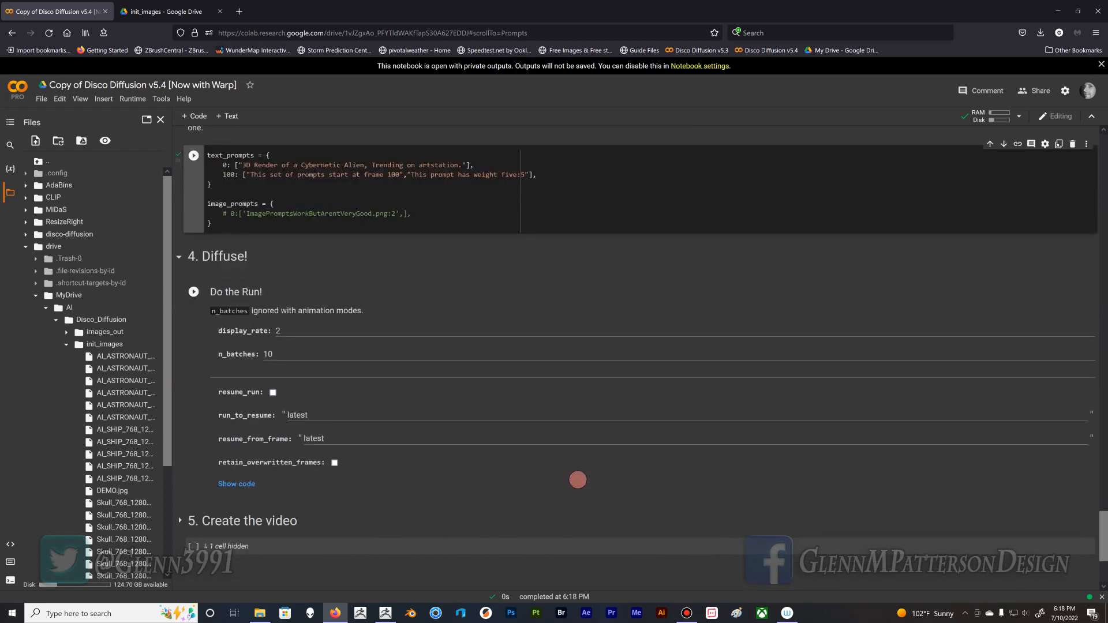
pyautogui.click(193, 291)
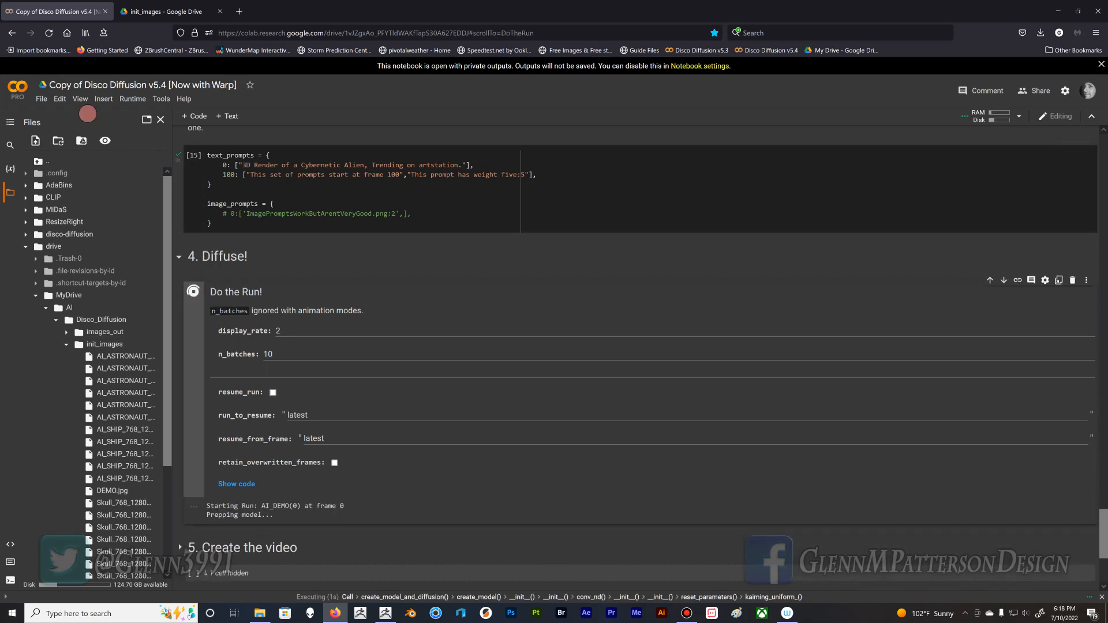
# Step: Close the notebook's file browser and confirm being present in the "Are you still there?" check during the run
pyautogui.click(160, 120)
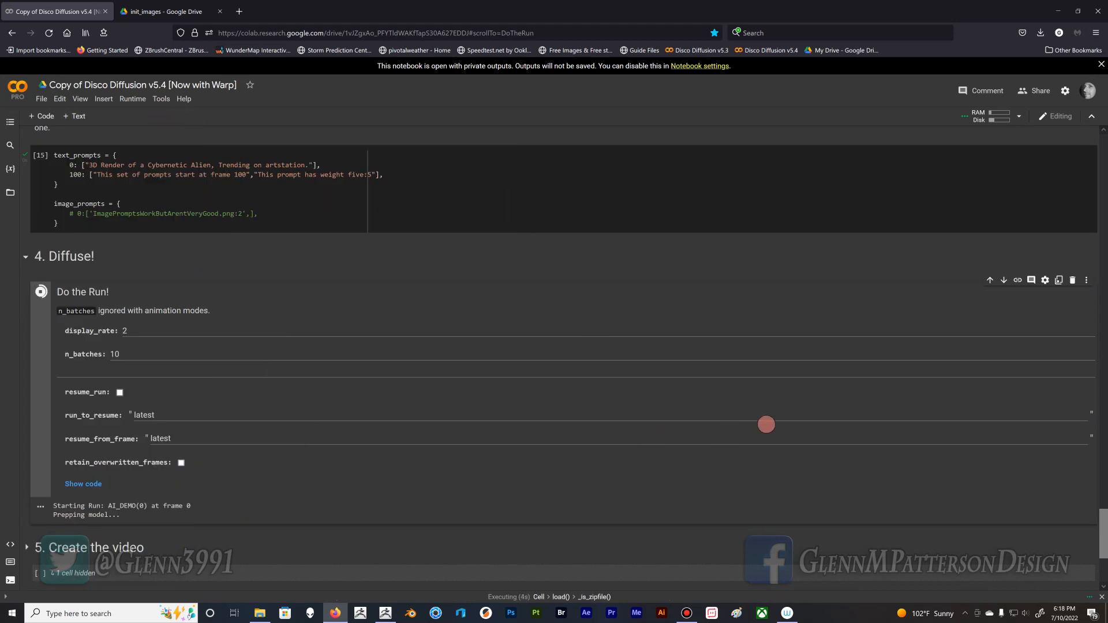
pyautogui.scroll(-3, 766, 433)
pyautogui.scroll(-1, 767, 434)
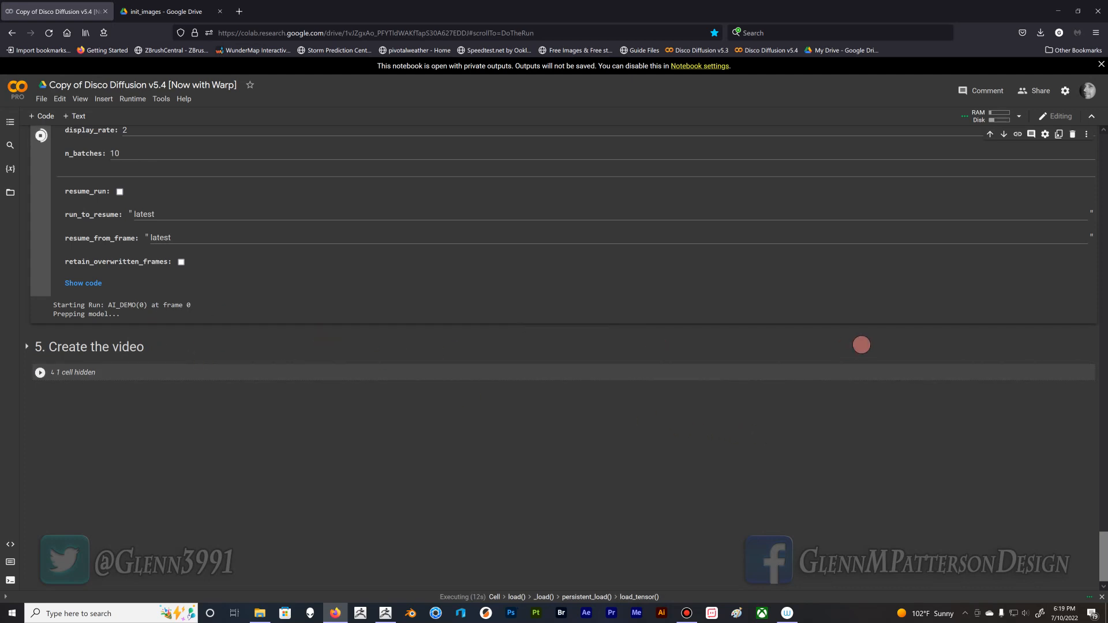
pyautogui.press('F9')
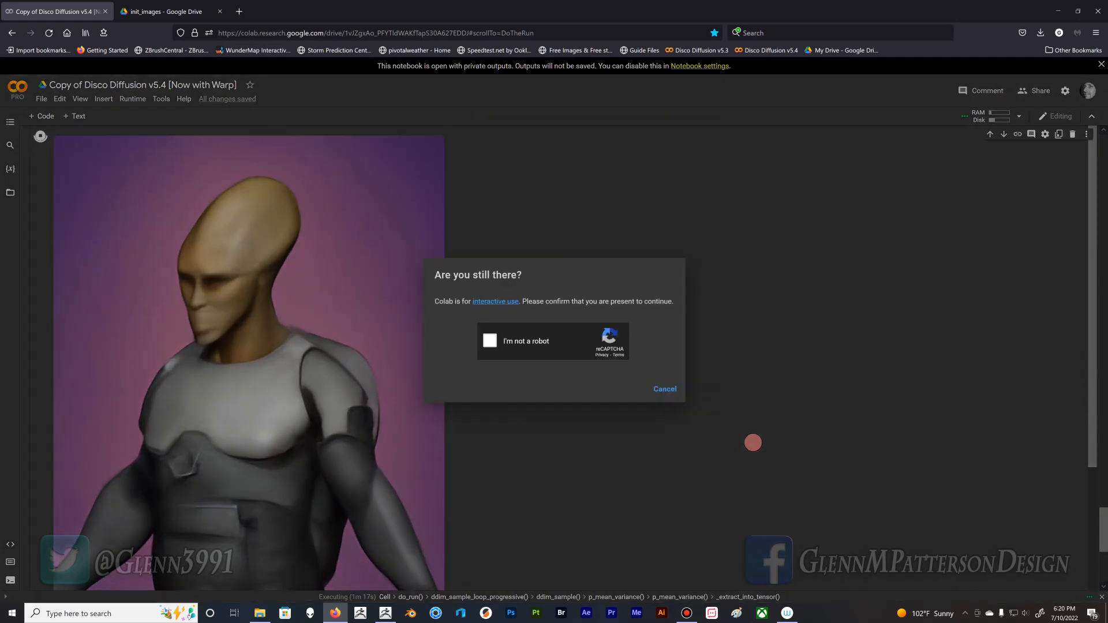
pyautogui.click(489, 339)
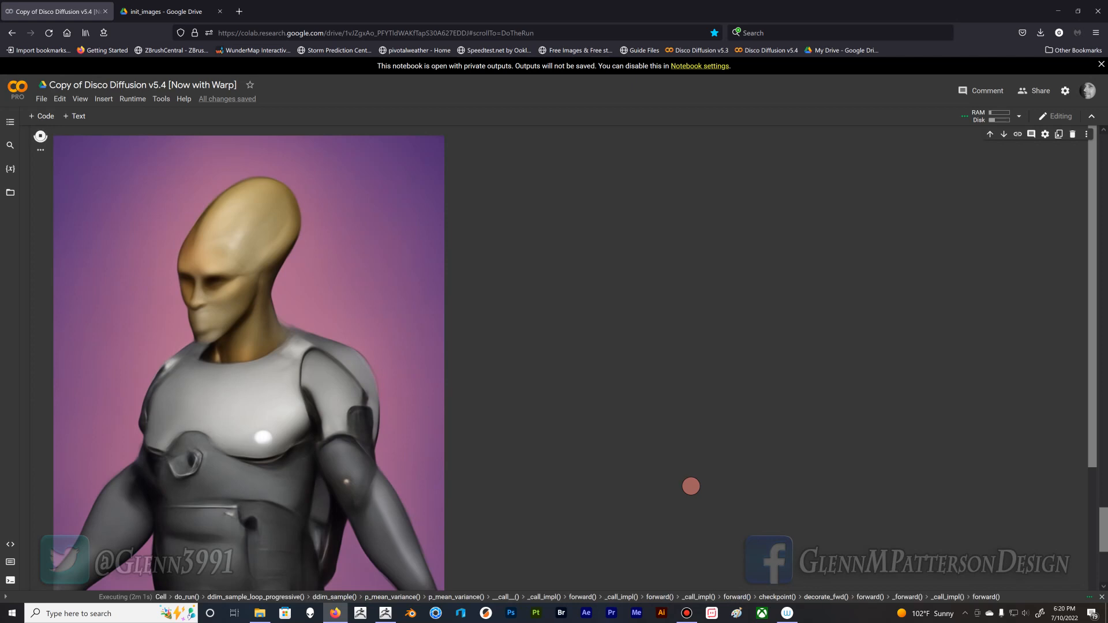
# Step: Examine the partially generated alien image and the diffusion progress in the Do the Run! output
pyautogui.press('F9')
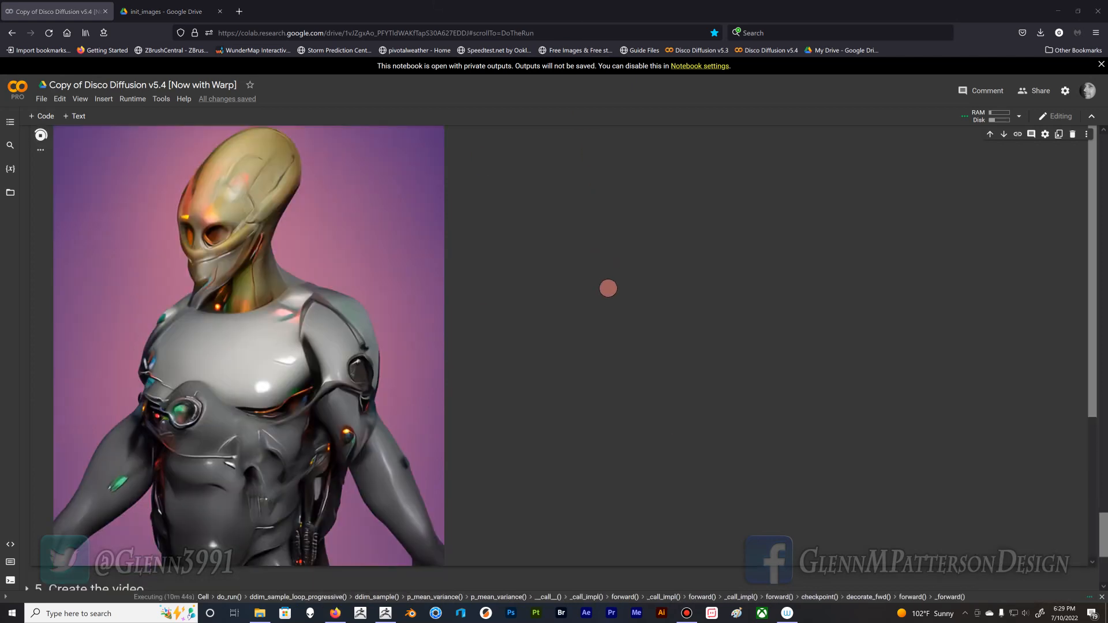
pyautogui.scroll(-5, 620, 315)
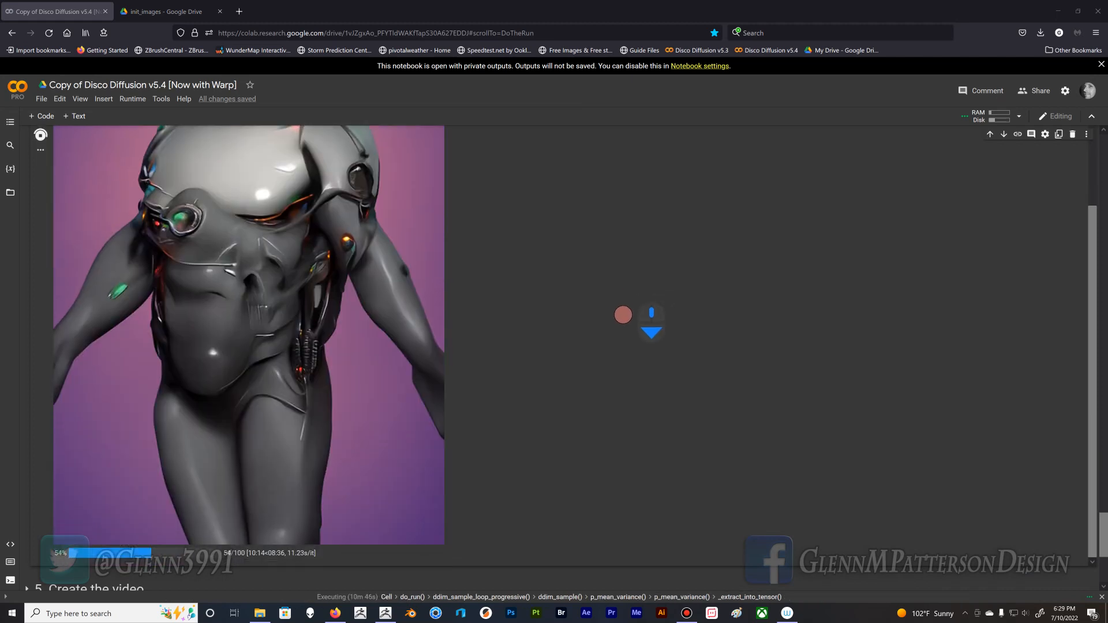
pyautogui.scroll(5, 620, 315)
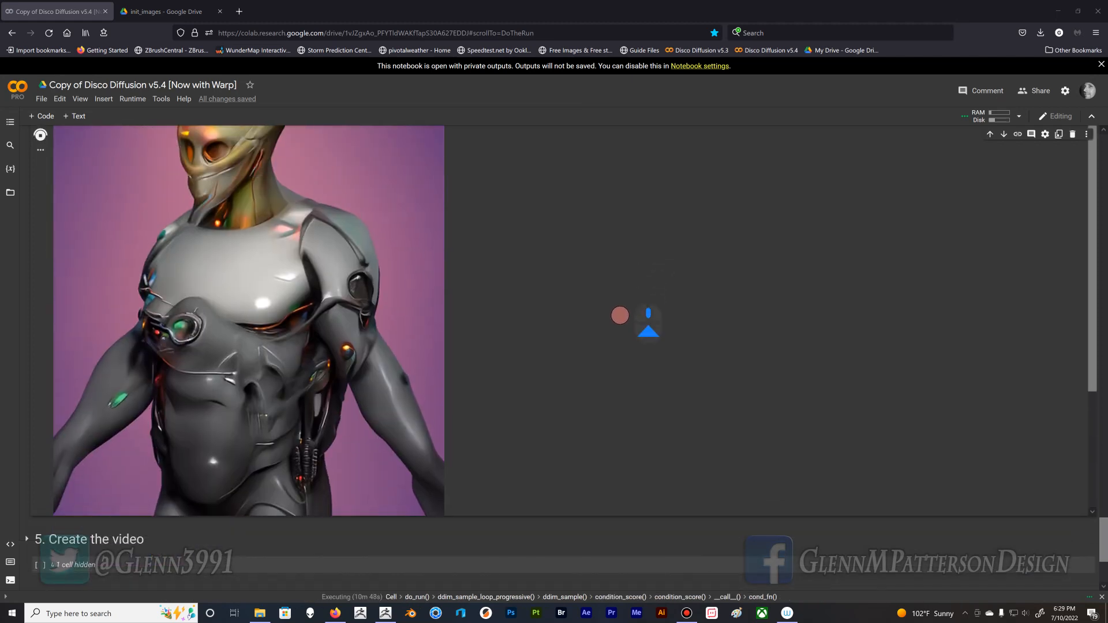
pyautogui.scroll(2, 721, 294)
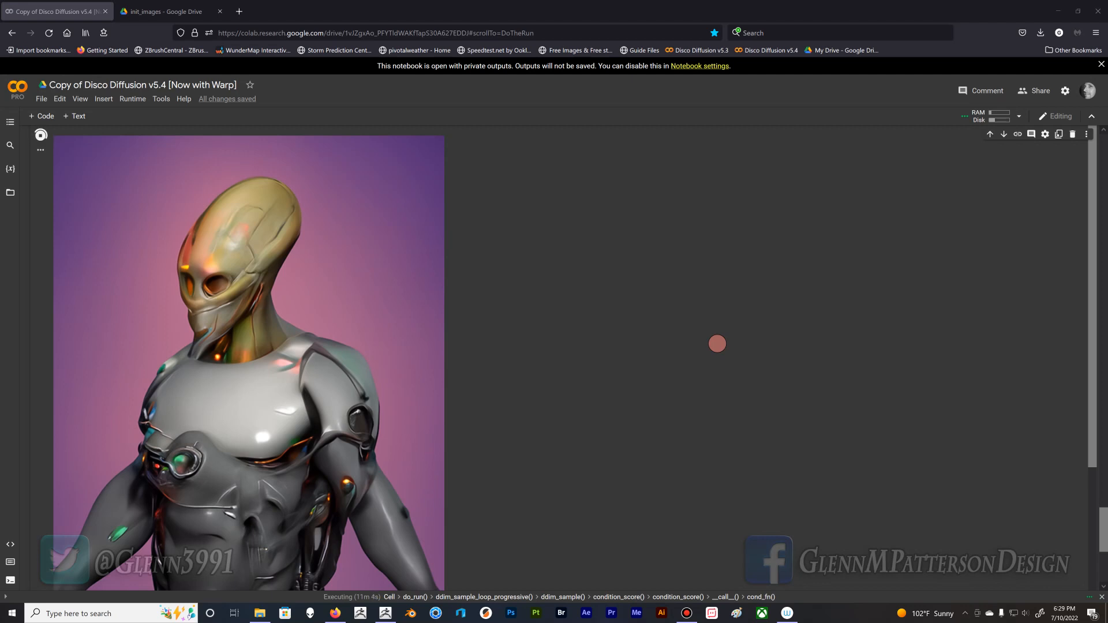
# Step: Switch to Google Drive and open the partials folder of AI_DEMO inside Disco_Diffusion's images_out folder
pyautogui.click(173, 11)
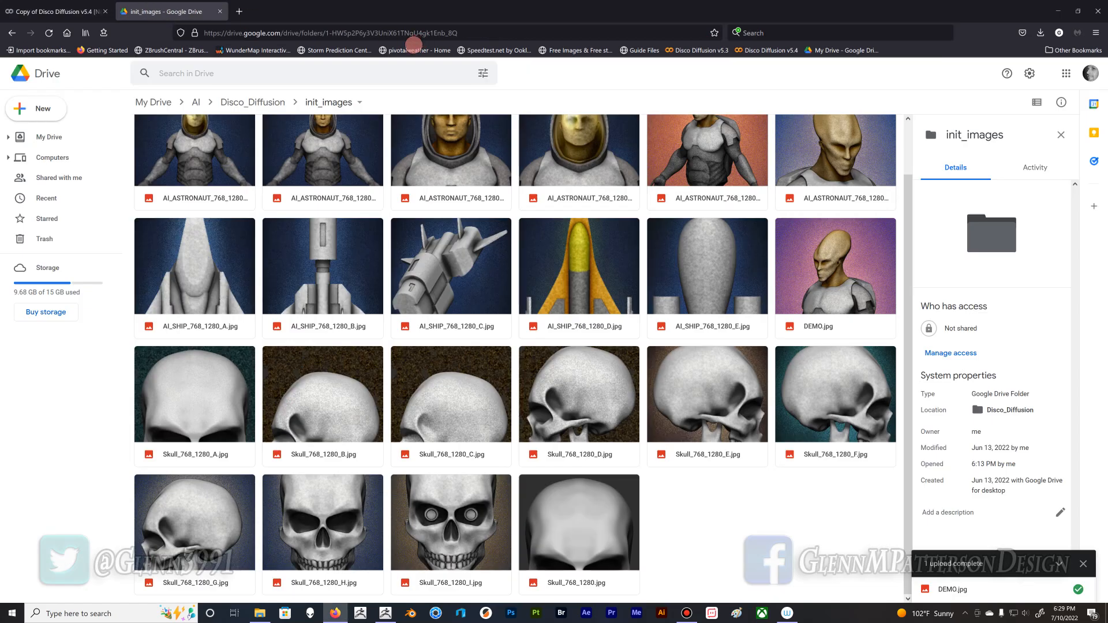
pyautogui.click(251, 102)
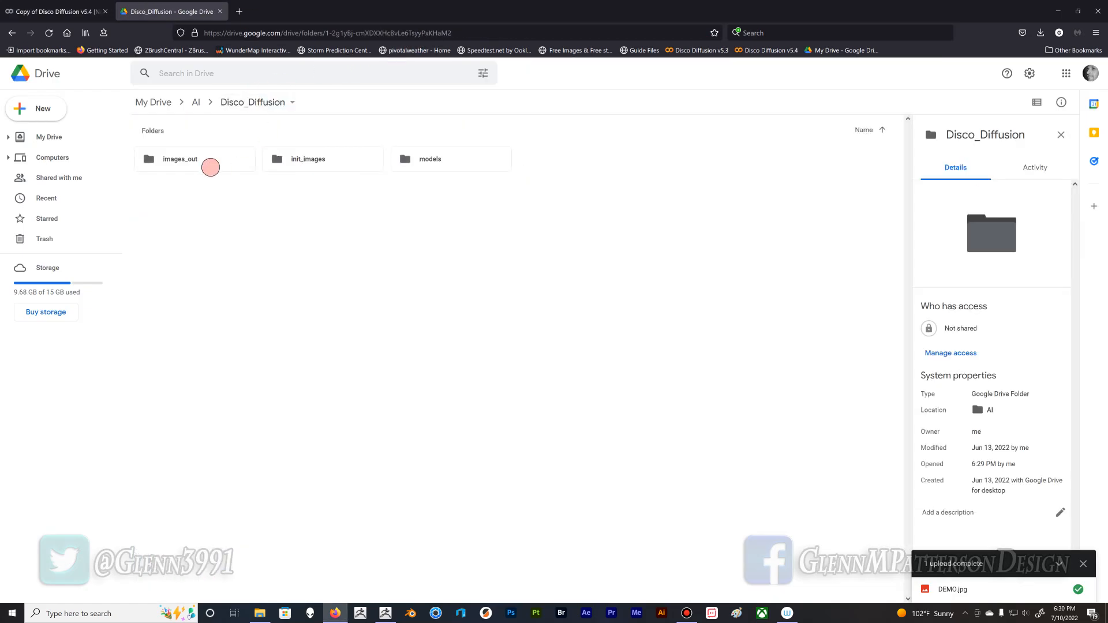
pyautogui.doubleClick(202, 161)
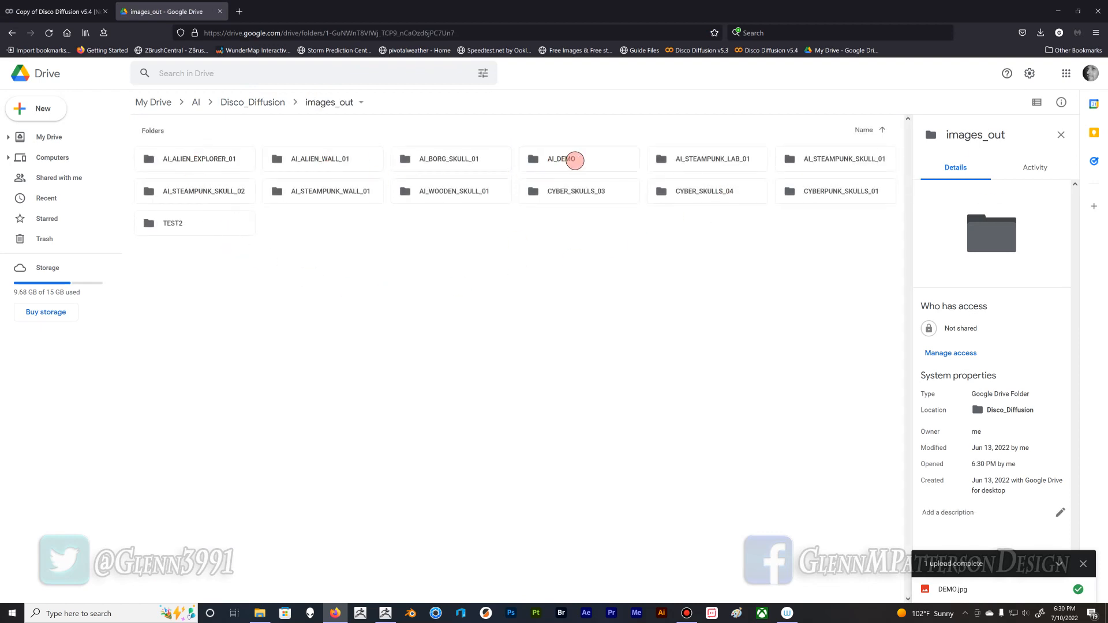
pyautogui.doubleClick(574, 161)
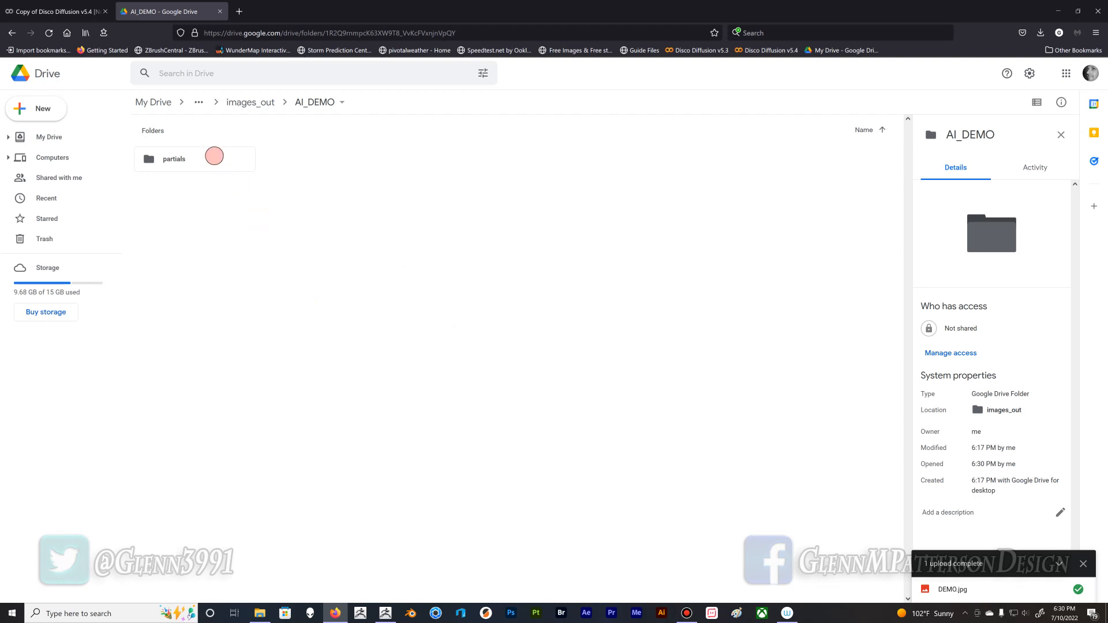
pyautogui.doubleClick(222, 158)
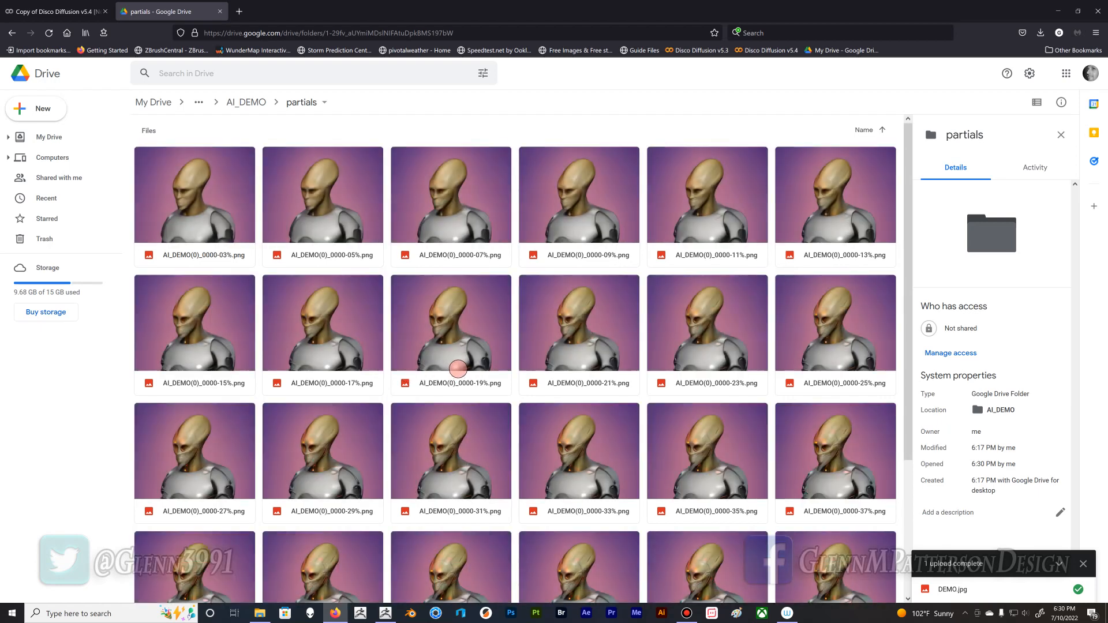
# Step: Preview the partial image AI_DEMO(0)_0000-57%.png at full size and return to the partials folder
pyautogui.scroll(-1, 458, 369)
pyautogui.scroll(-3, 458, 369)
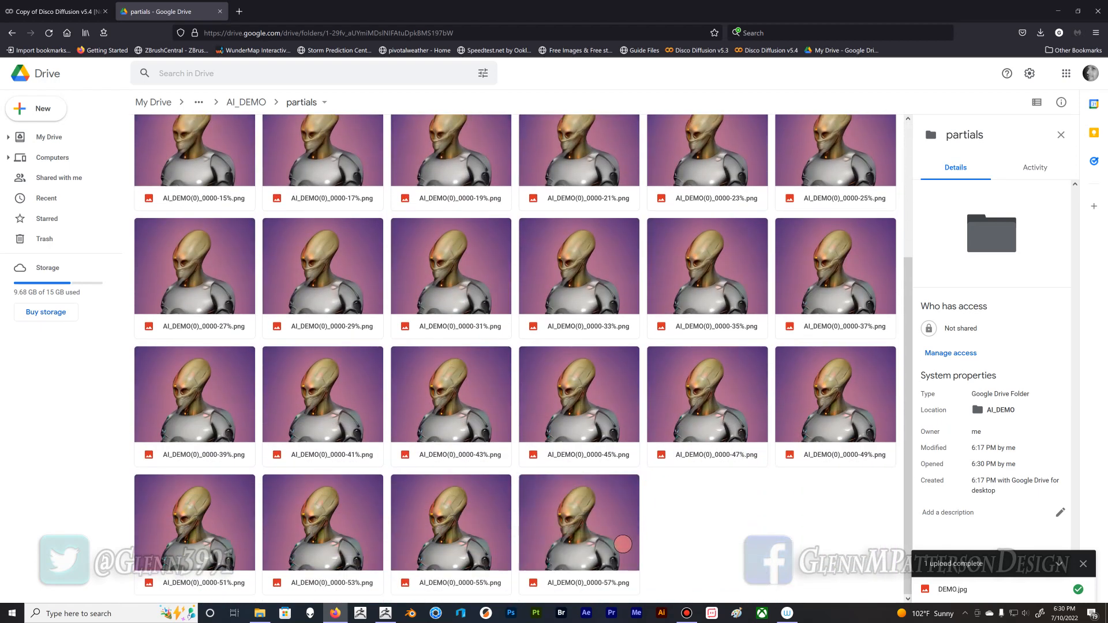
pyautogui.doubleClick(598, 544)
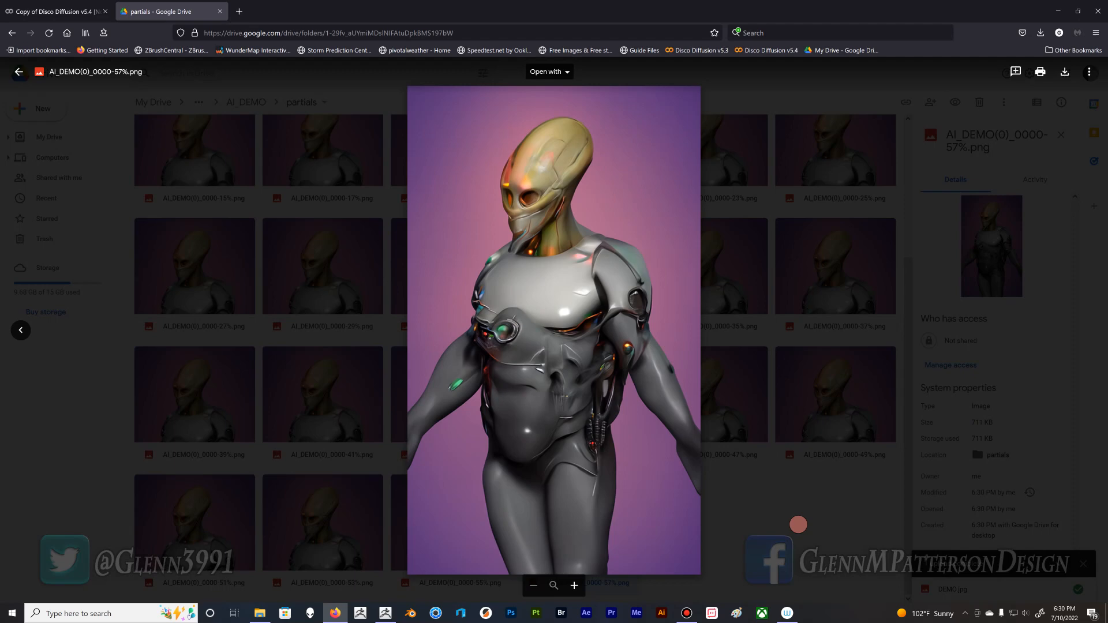
pyautogui.click(798, 524)
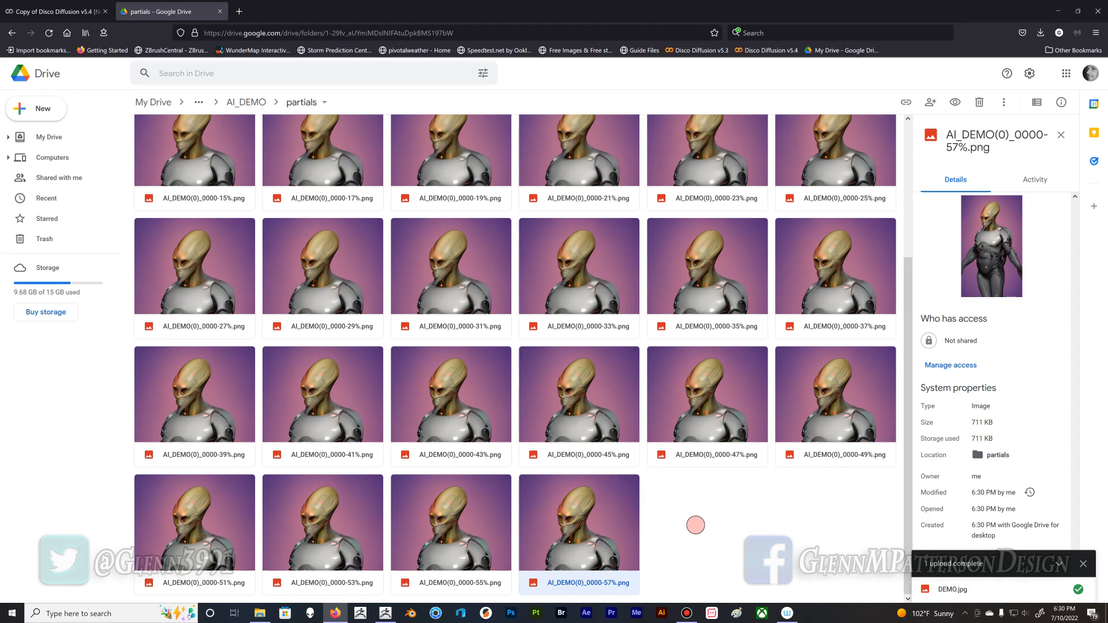
# Step: Download AI_DEMO(0)_0000-57%.png from the partials folder
pyautogui.scroll(3, 696, 524)
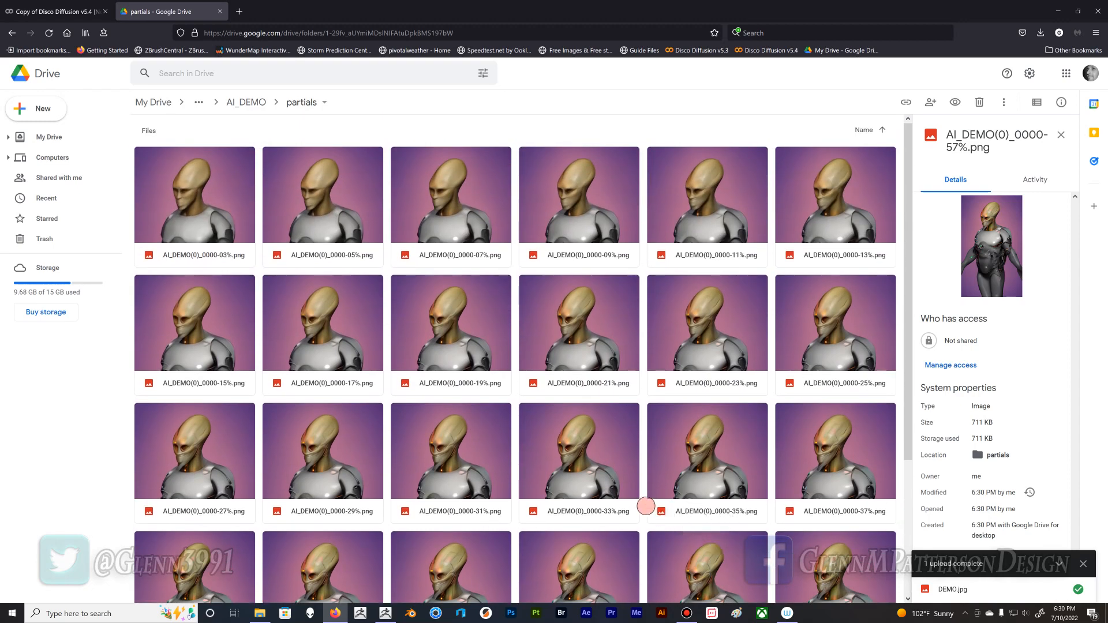
pyautogui.scroll(-3, 644, 479)
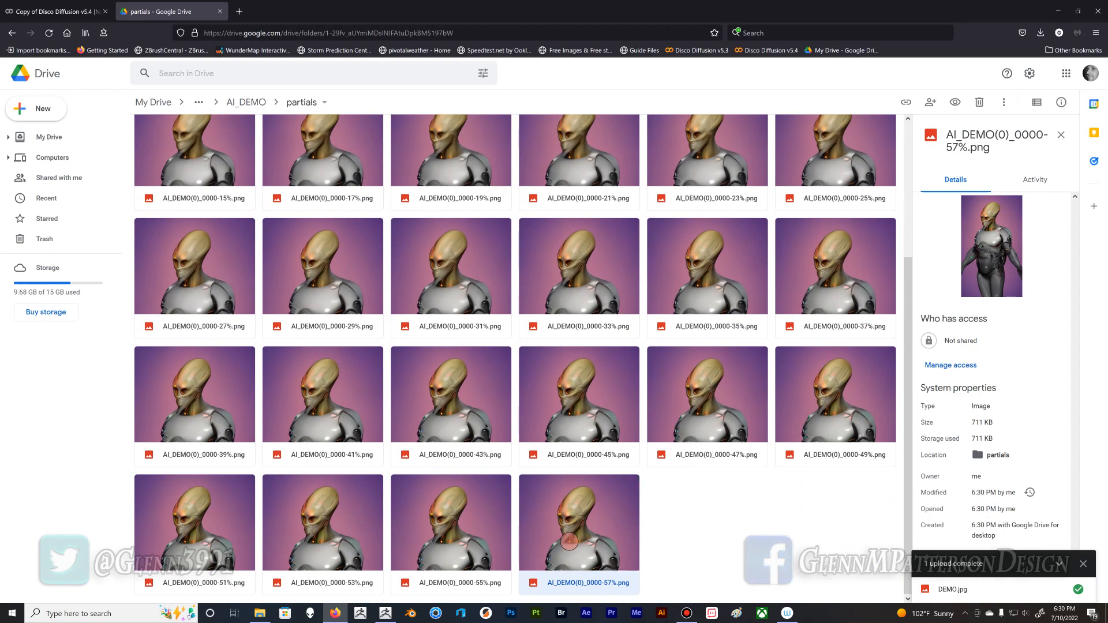
pyautogui.rightClick(568, 532)
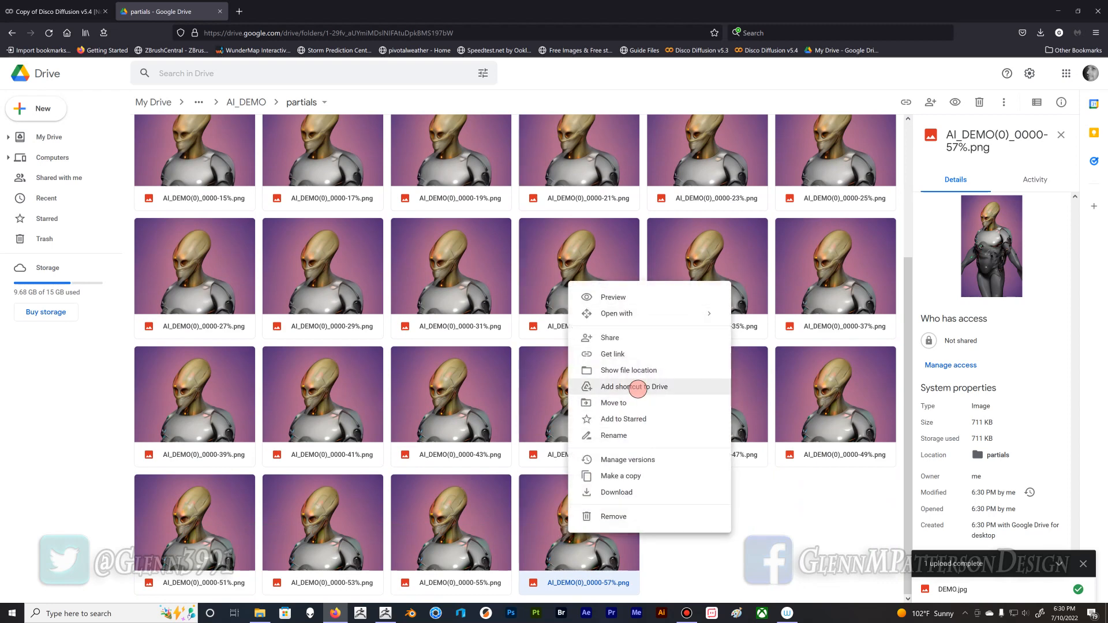
pyautogui.click(616, 492)
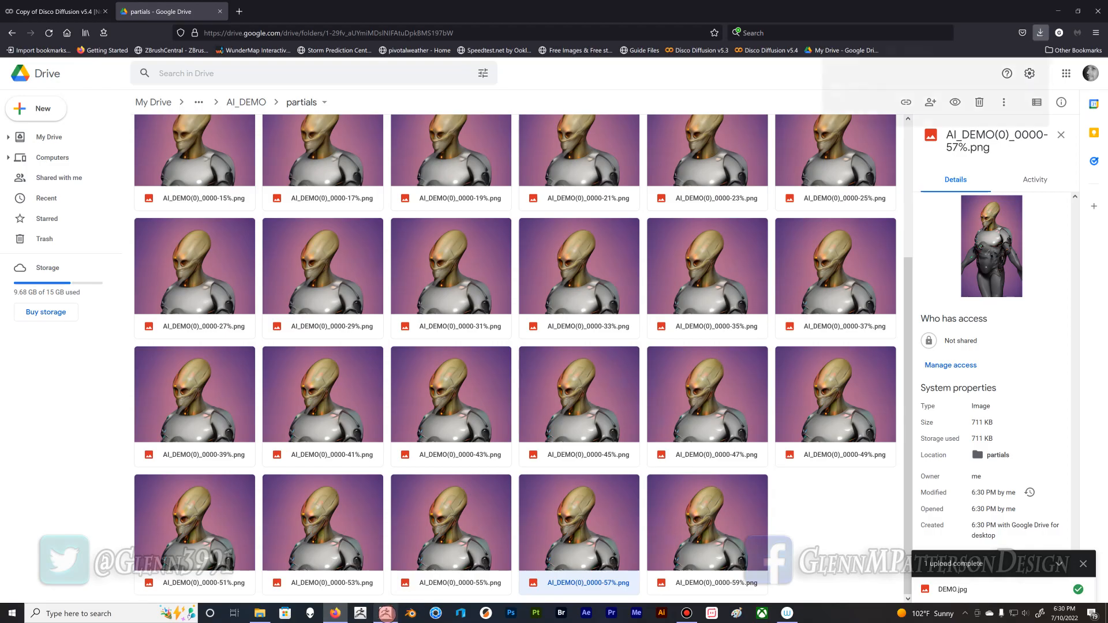
# Step: Switch to ZBrush and resize the document to 1920 by 1080 with its proportions unconstrained
pyautogui.click(384, 614)
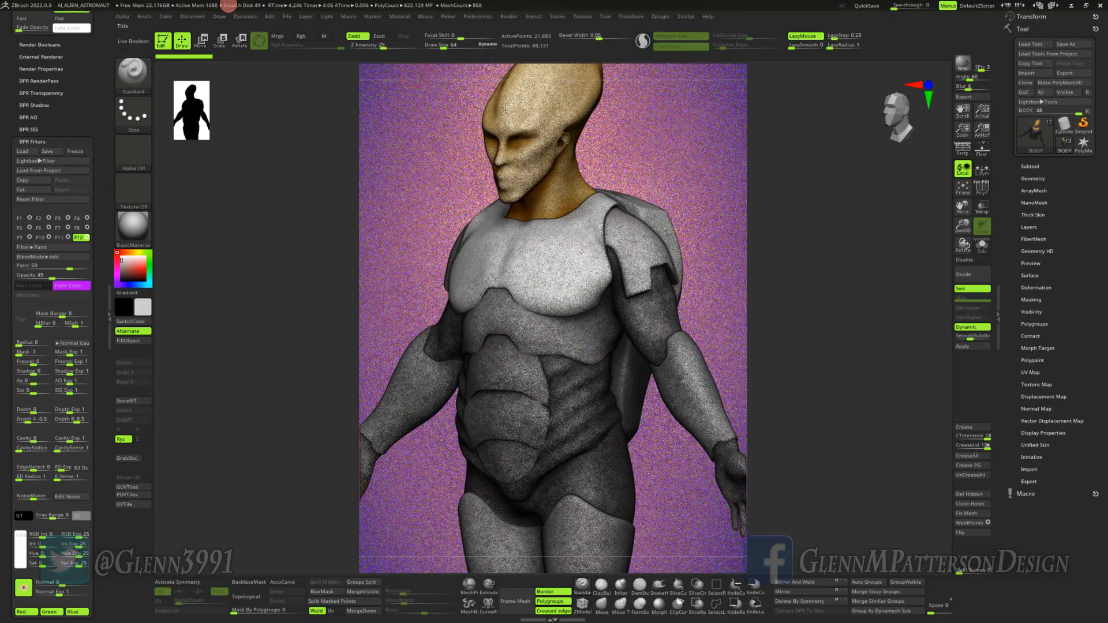
pyautogui.click(217, 15)
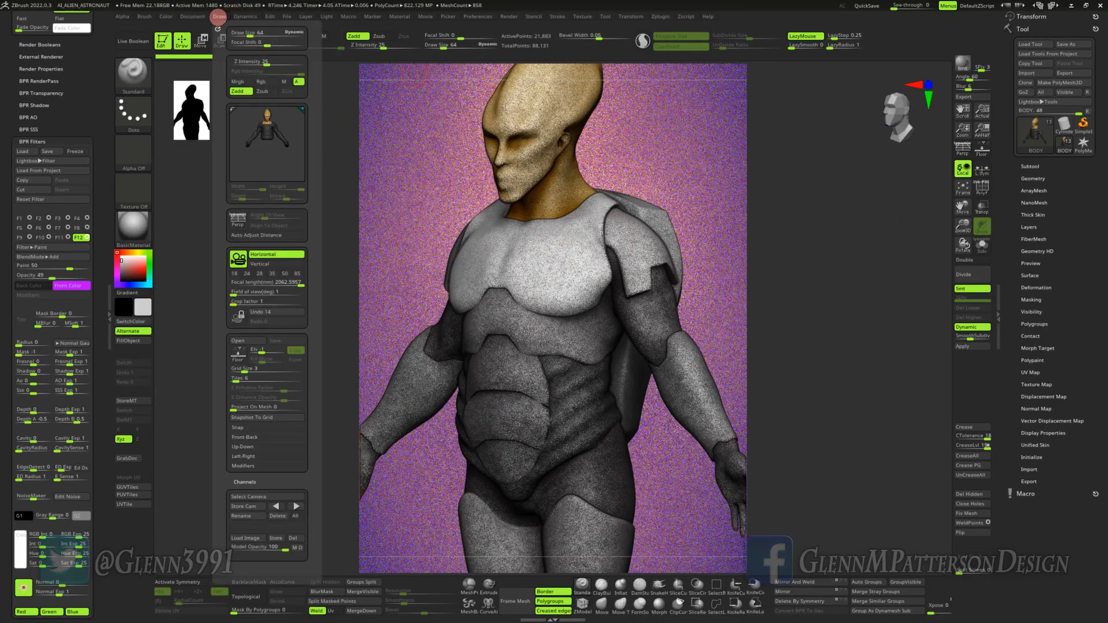
pyautogui.click(192, 16)
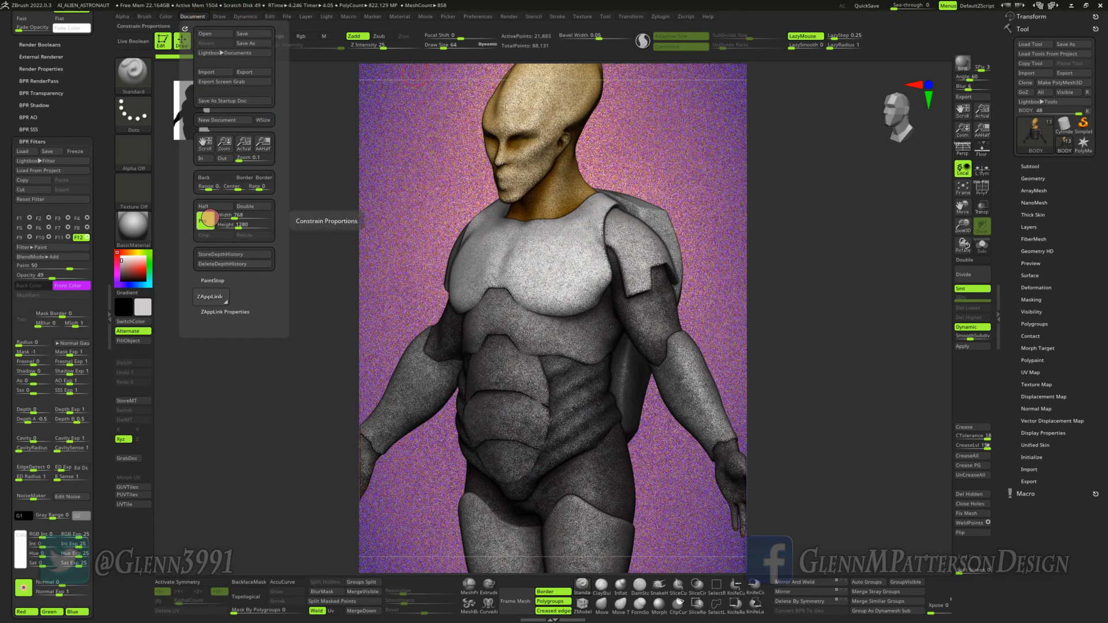
pyautogui.click(227, 216)
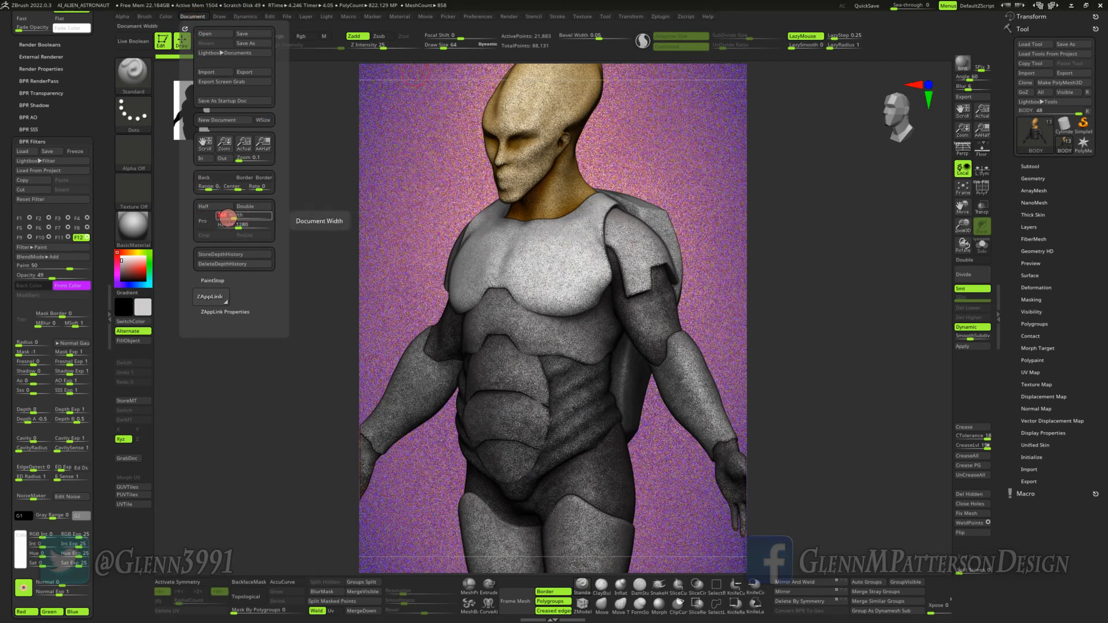
pyautogui.write('1920')
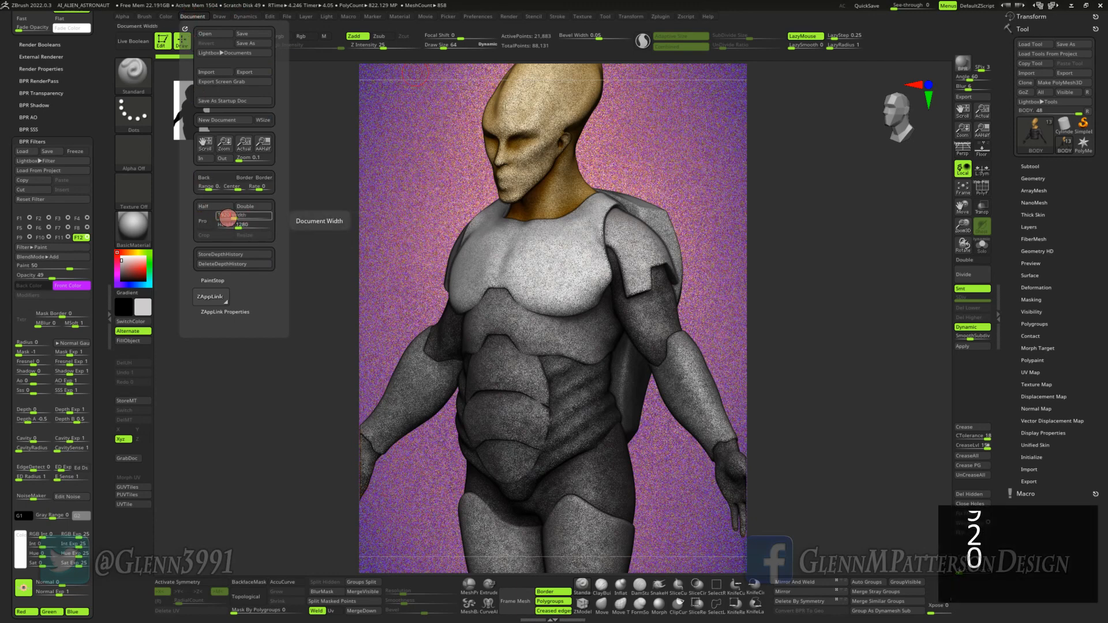
pyautogui.press('Tab')
pyautogui.write('108')
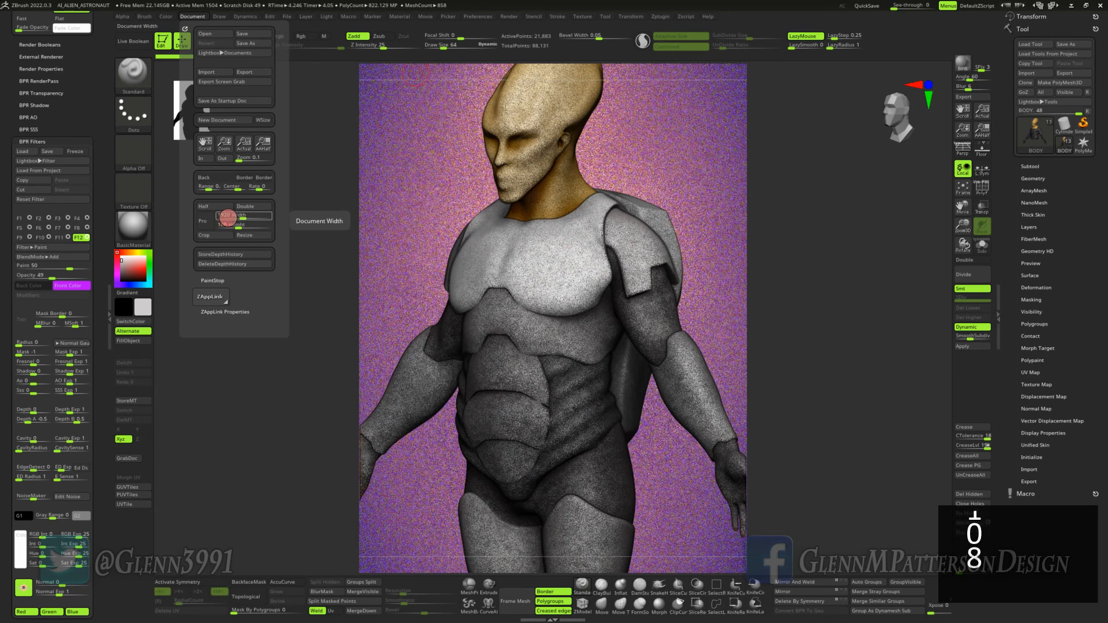
pyautogui.write('0')
pyautogui.press('Return')
pyautogui.click(244, 235)
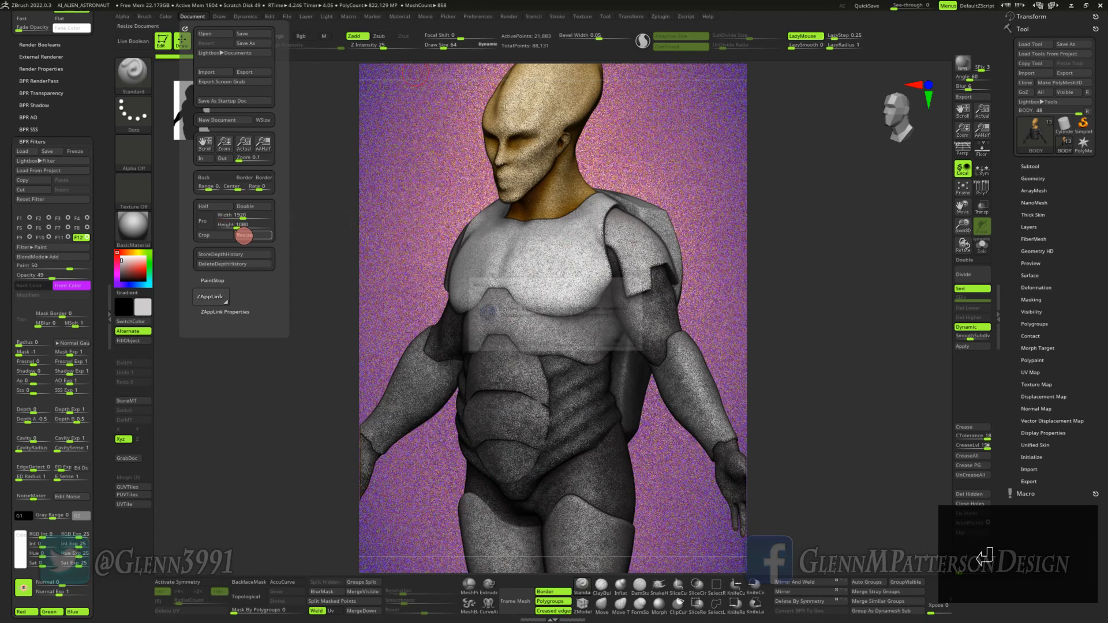
pyautogui.click(564, 342)
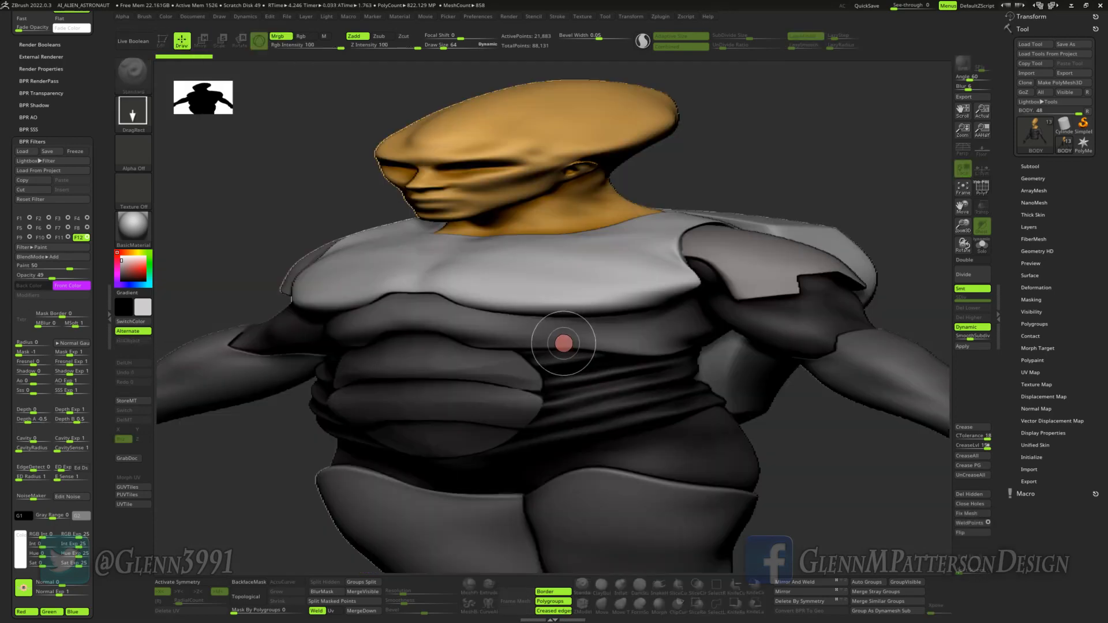
# Step: Clear the canvas, redraw the alien model in Edit mode, and frame its head and torso in a three-quarter view
pyautogui.hotkey('ctrl', 'n')
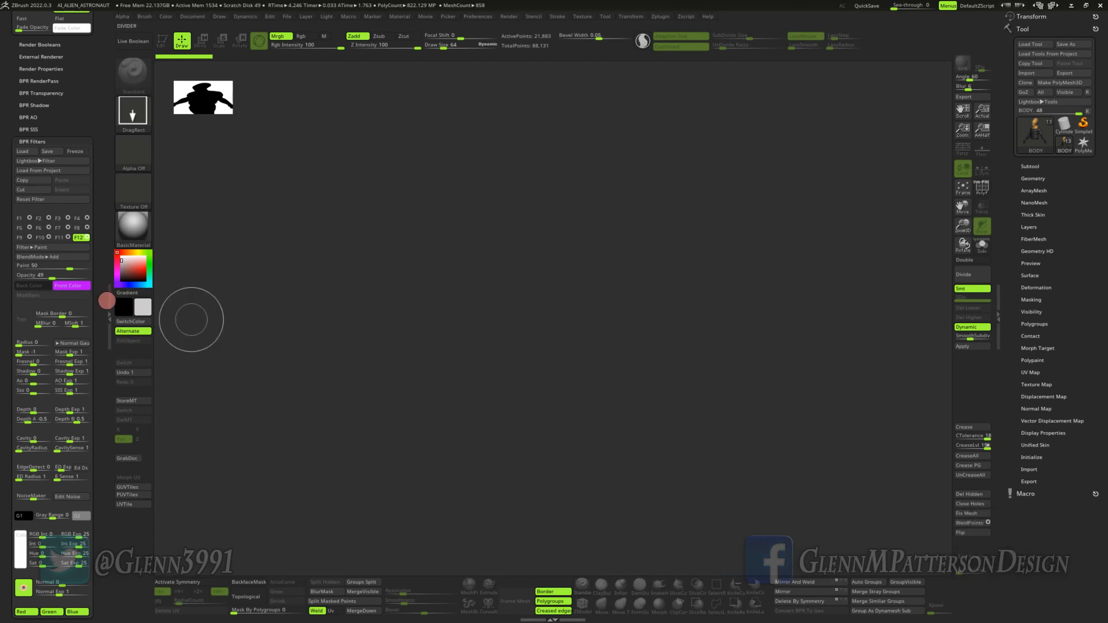
pyautogui.click(109, 301)
pyautogui.doubleClick(109, 301)
pyautogui.moveTo(537, 320); pyautogui.dragTo(529, 431)
pyautogui.press('t')
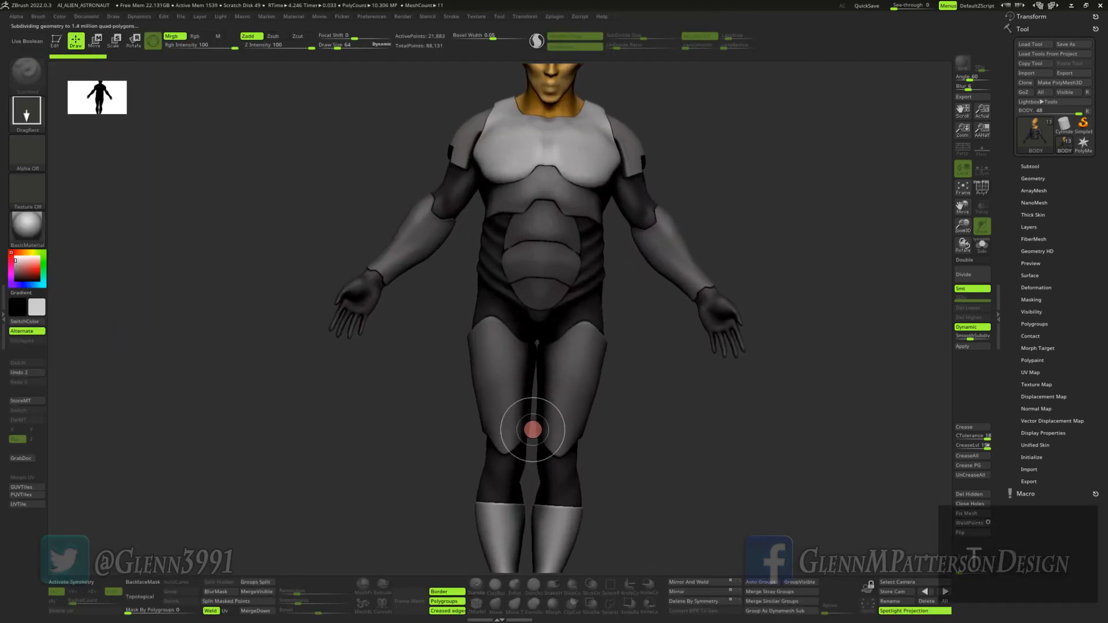
pyautogui.moveTo(659, 440); pyautogui.dragTo(660, 458)
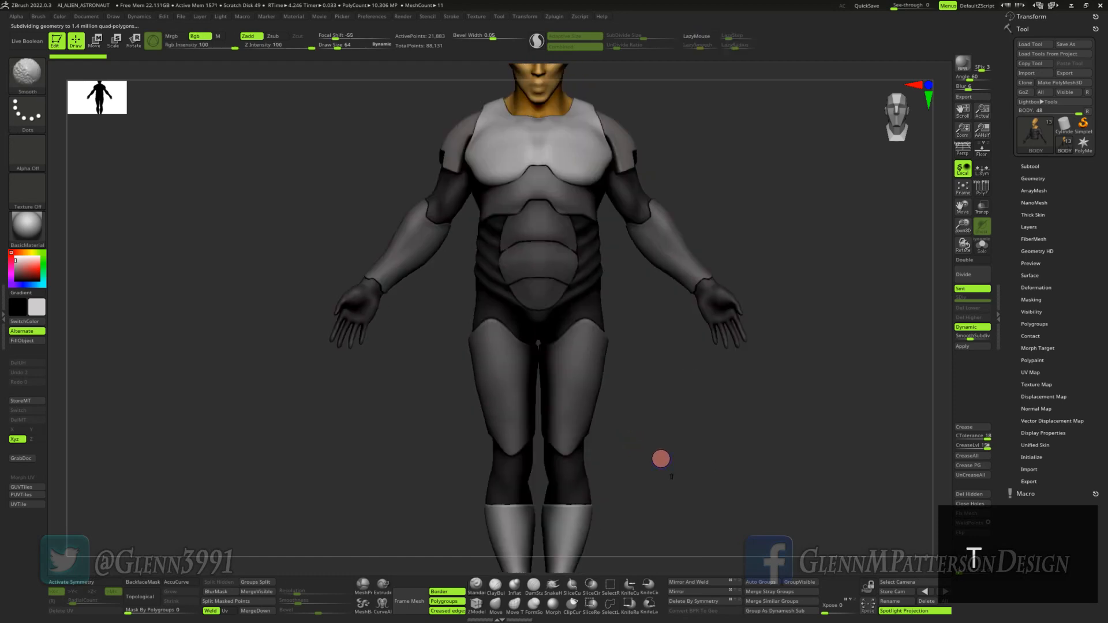
pyautogui.moveTo(779, 412); pyautogui.dragTo(762, 421)
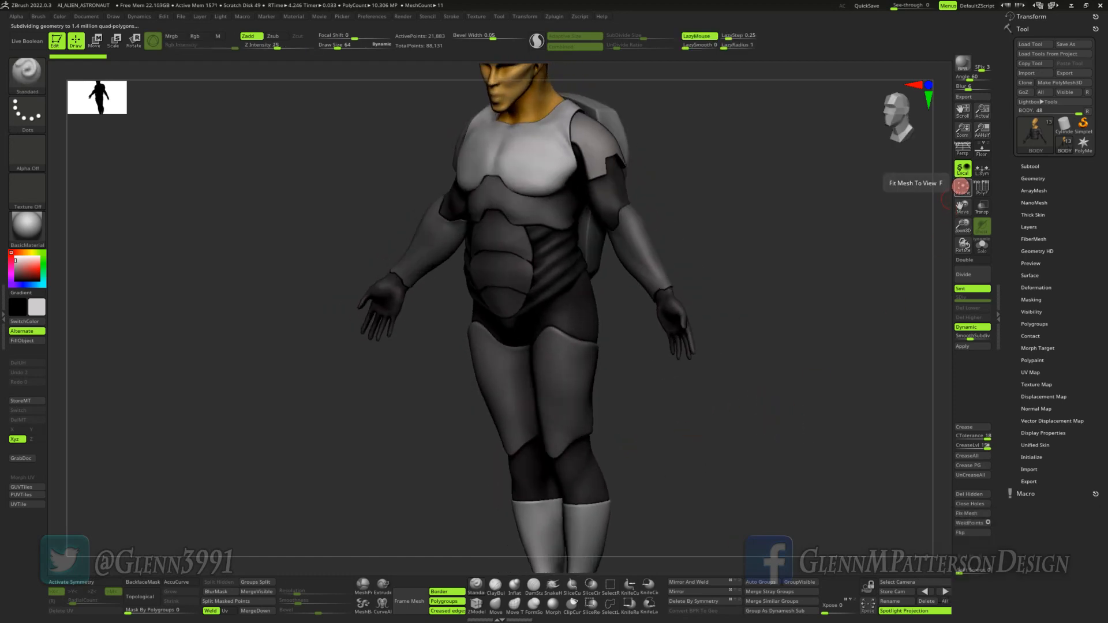
pyautogui.moveTo(962, 195); pyautogui.dragTo(993, 218)
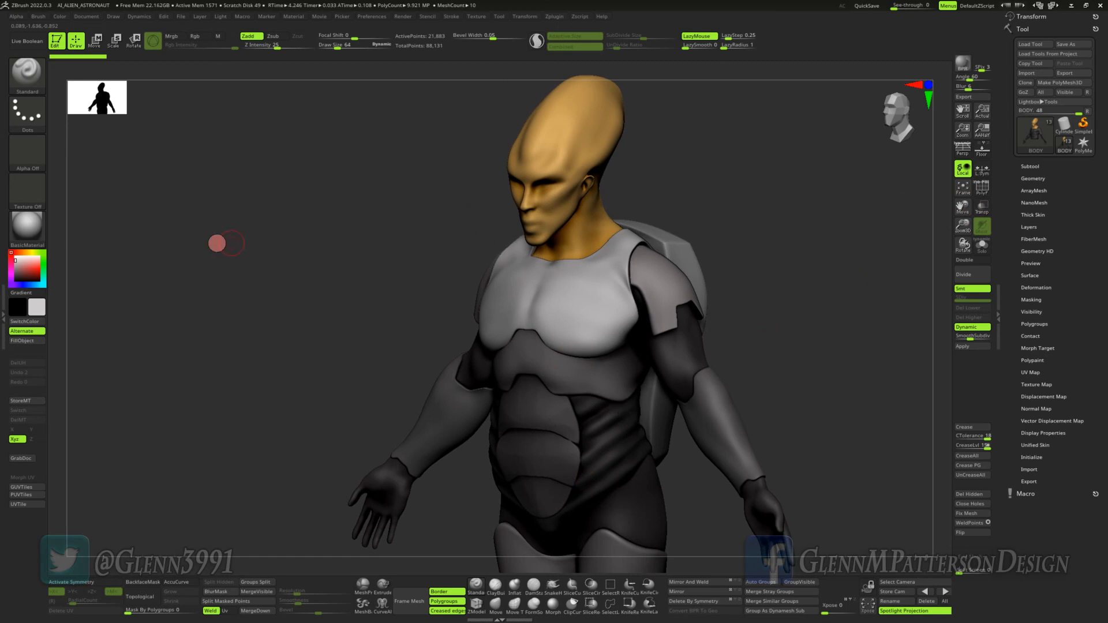
# Step: Collapse the BPR Filters section and the Render palette, keeping the current texture off
pyautogui.click(26, 191)
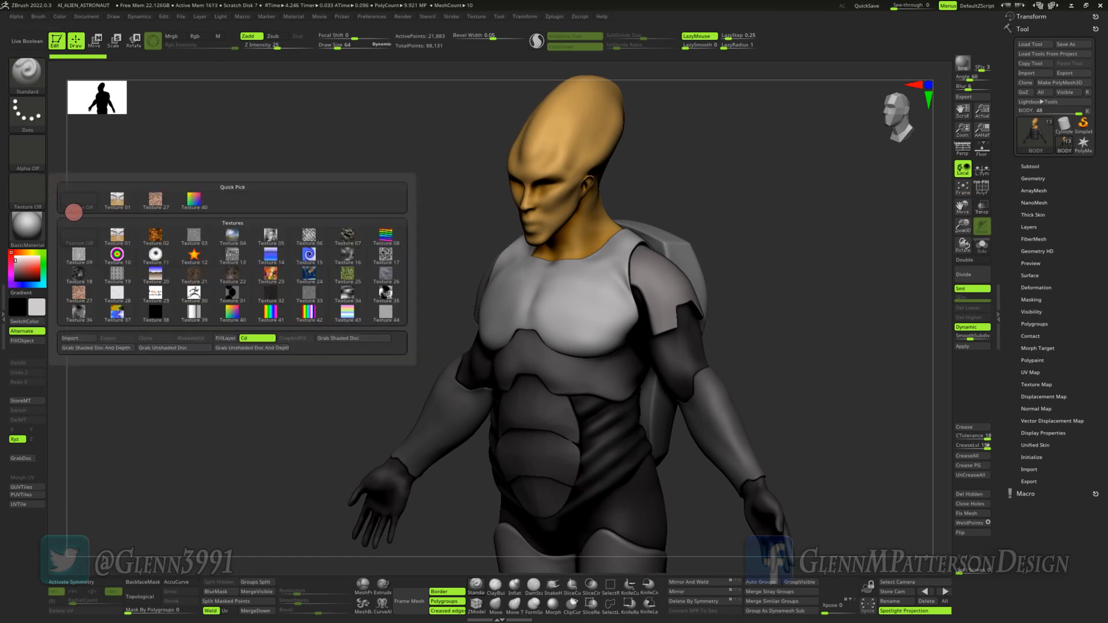
pyautogui.click(78, 201)
pyautogui.click(4, 314)
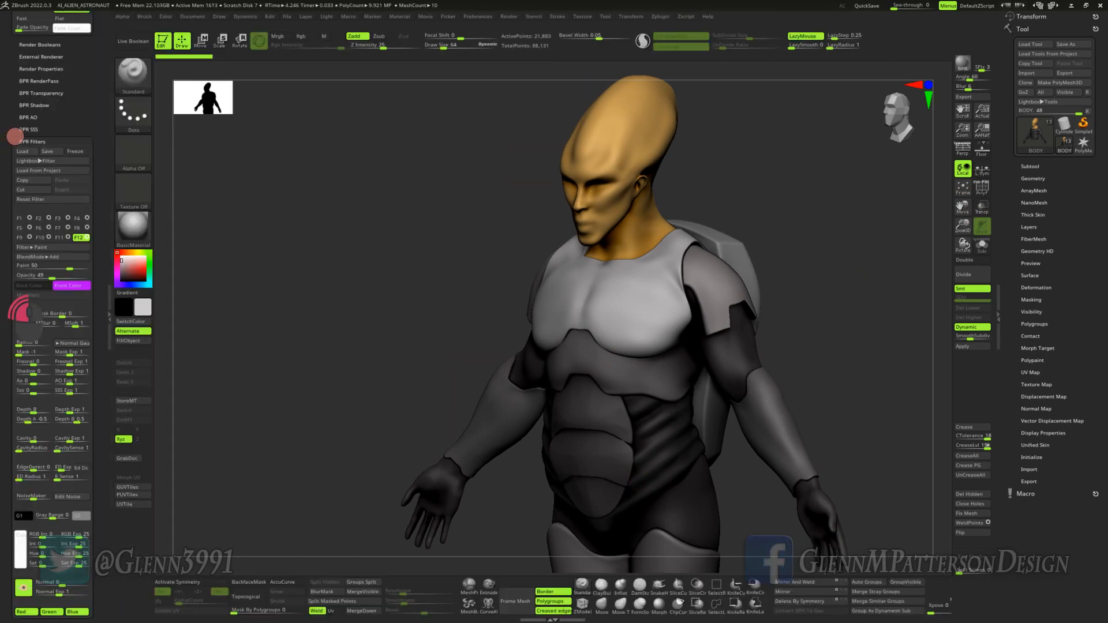
pyautogui.click(38, 139)
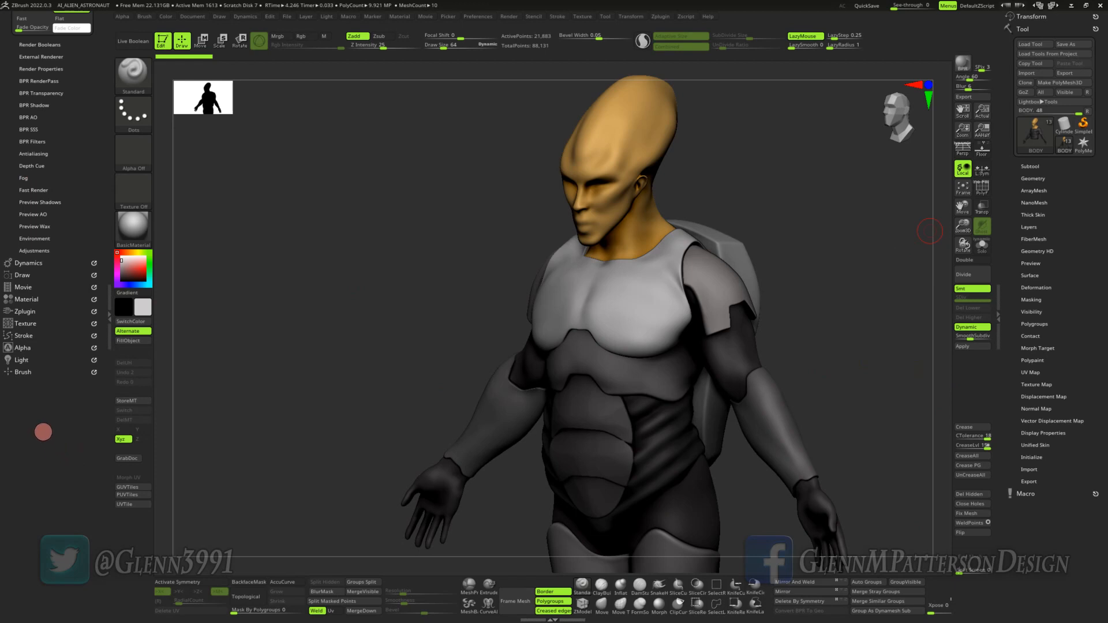
pyautogui.moveTo(43, 416); pyautogui.dragTo(70, 497)
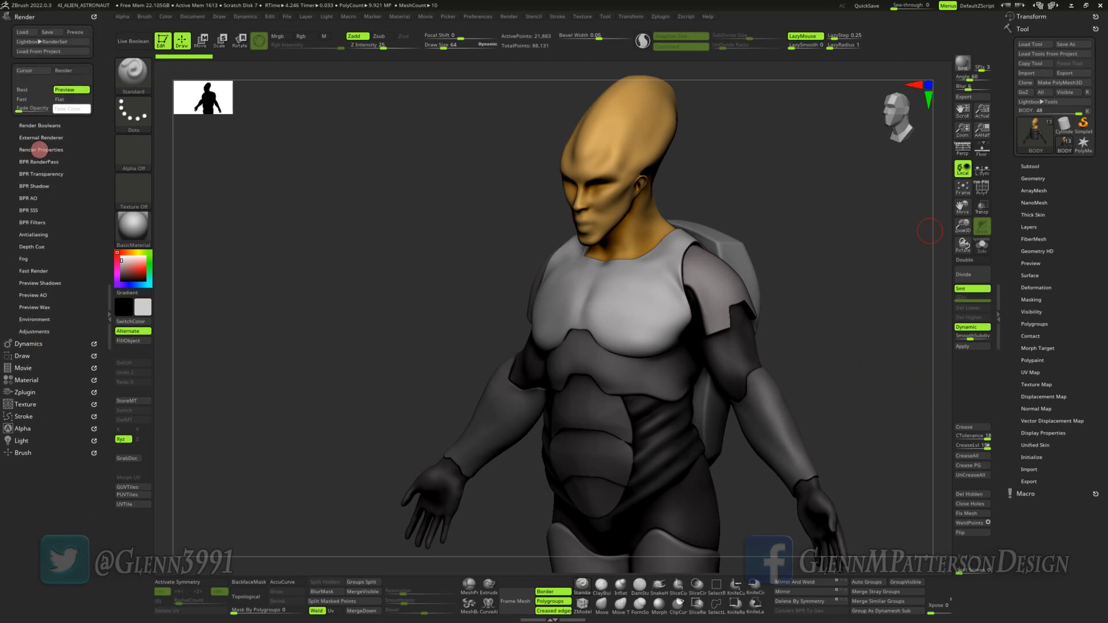
pyautogui.click(24, 17)
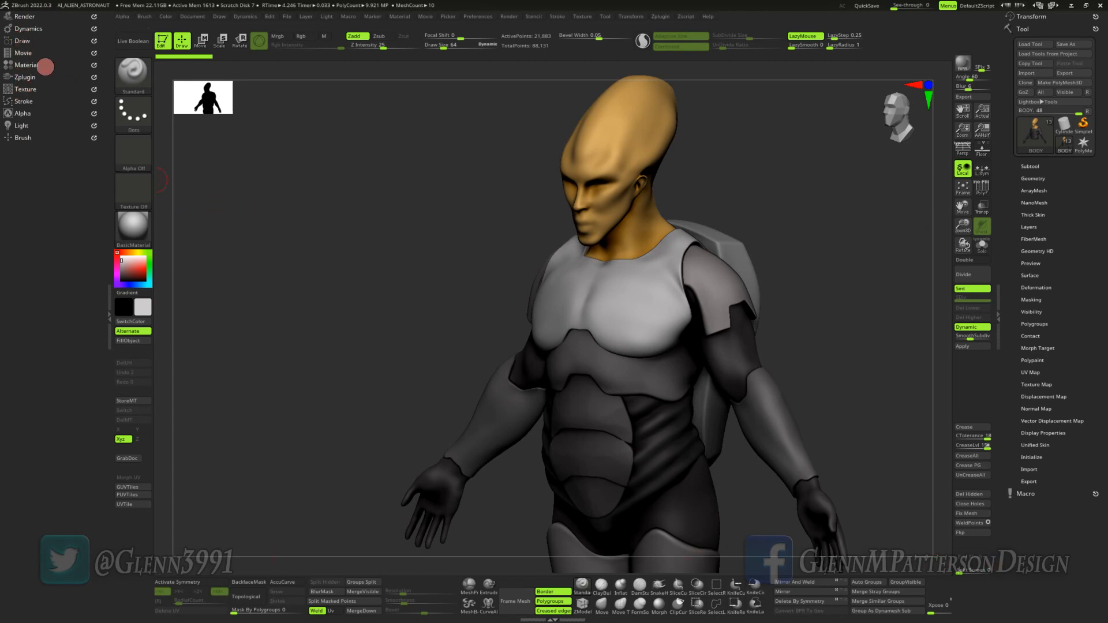
# Step: Import AI_DEMO(0)_0000-57%.png from the Downloads folder as a texture
pyautogui.click(26, 89)
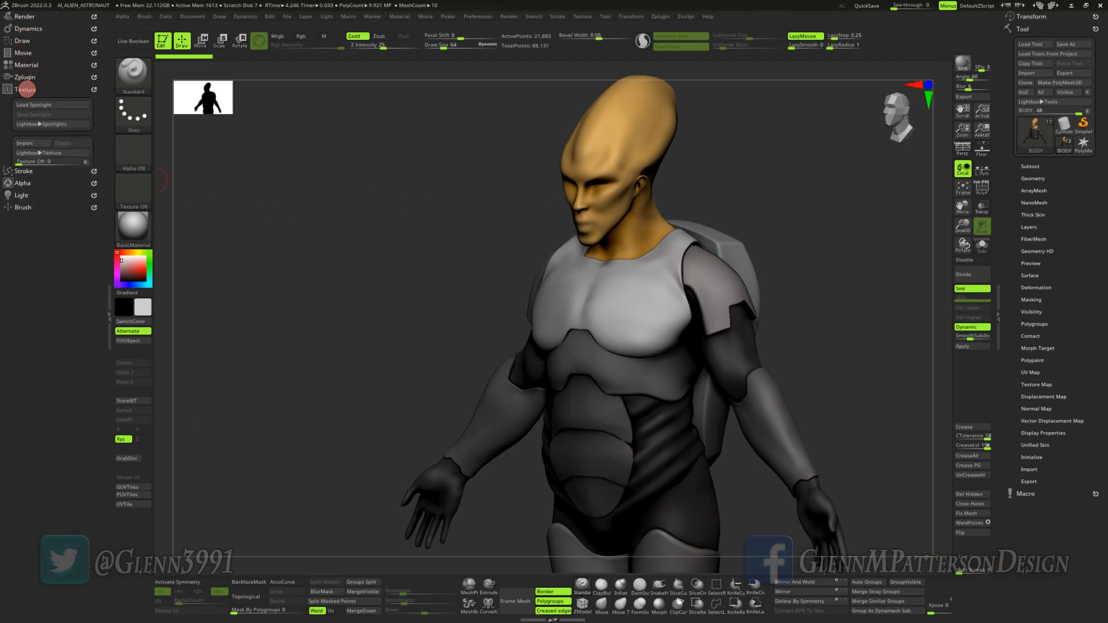
pyautogui.click(30, 179)
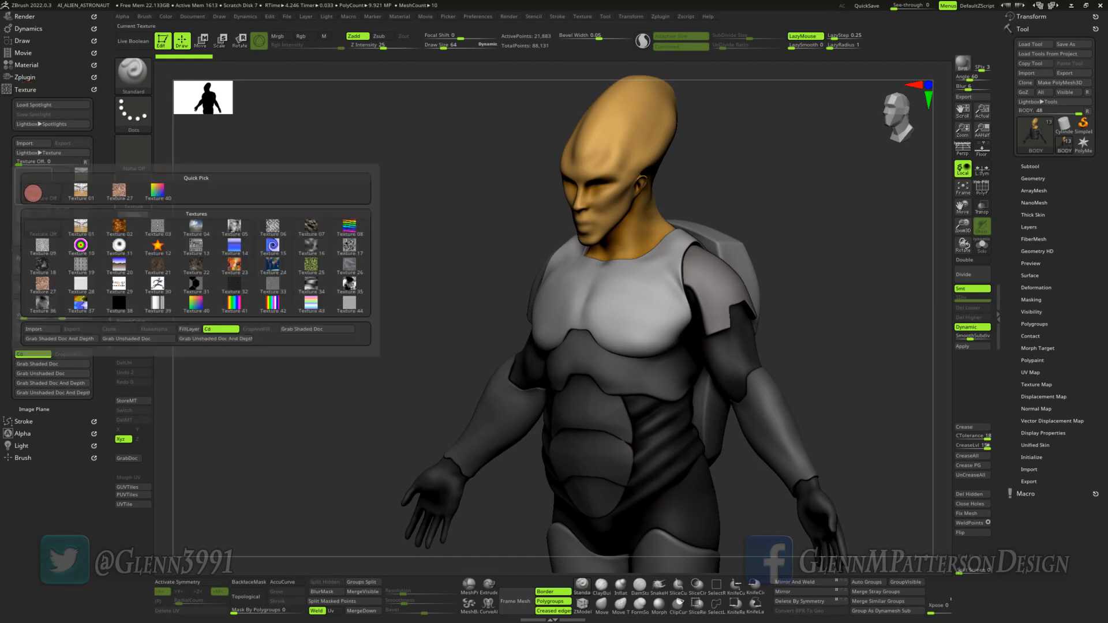
pyautogui.click(44, 274)
pyautogui.click(55, 174)
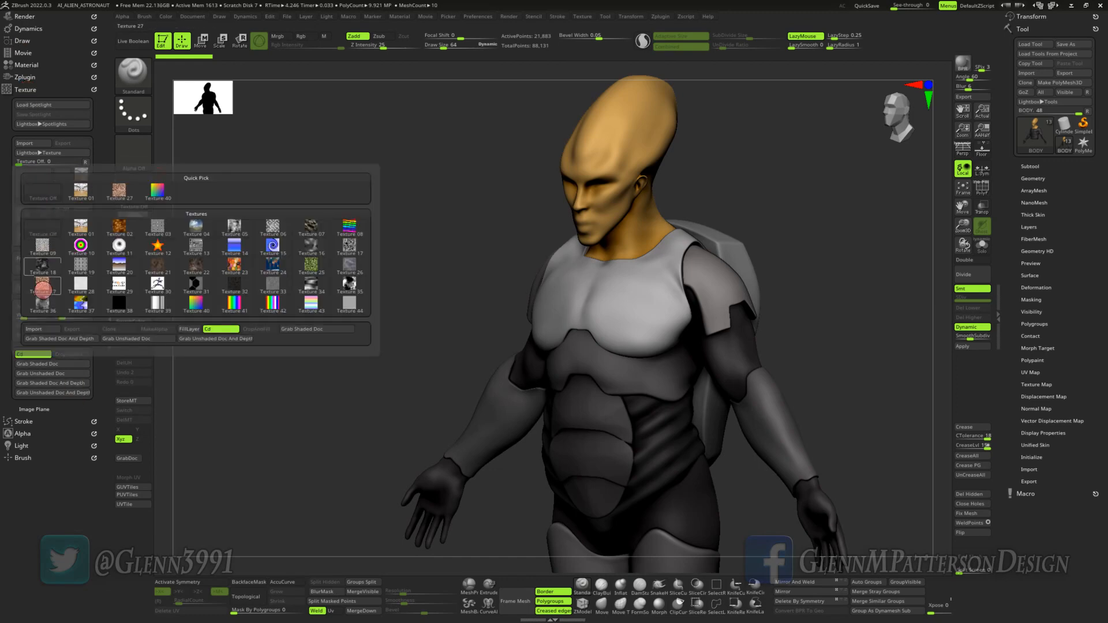
pyautogui.click(41, 328)
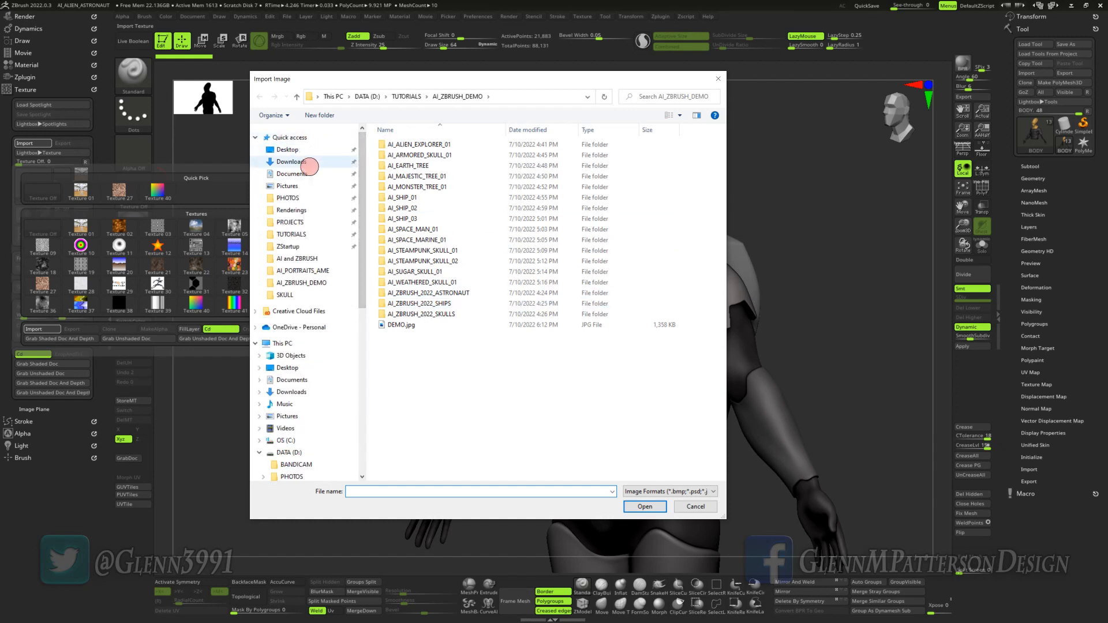
pyautogui.click(283, 161)
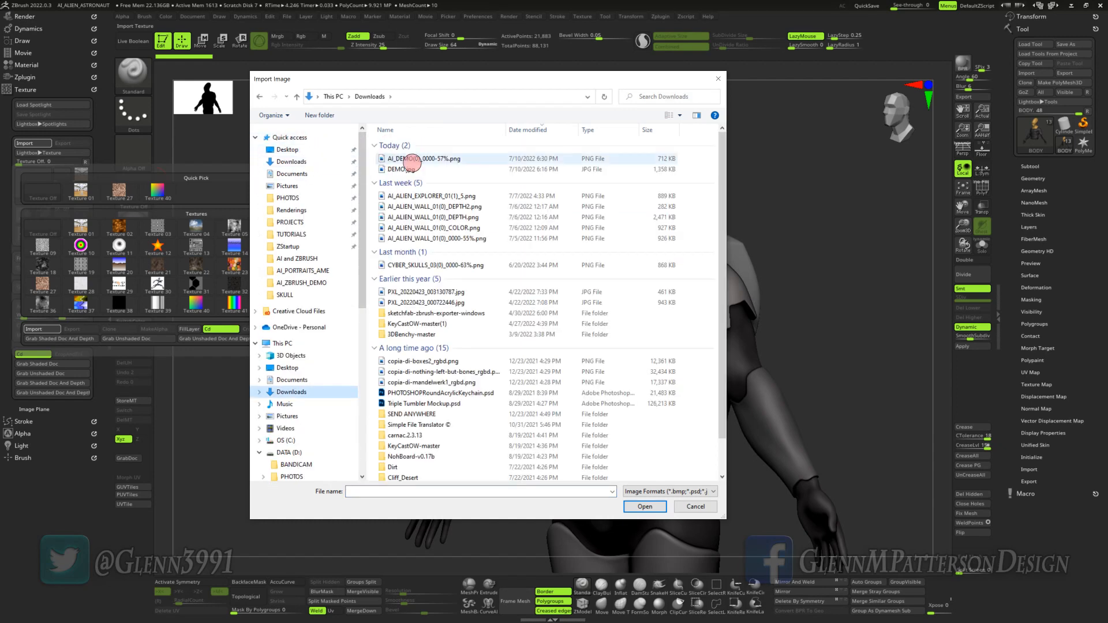
pyautogui.doubleClick(412, 163)
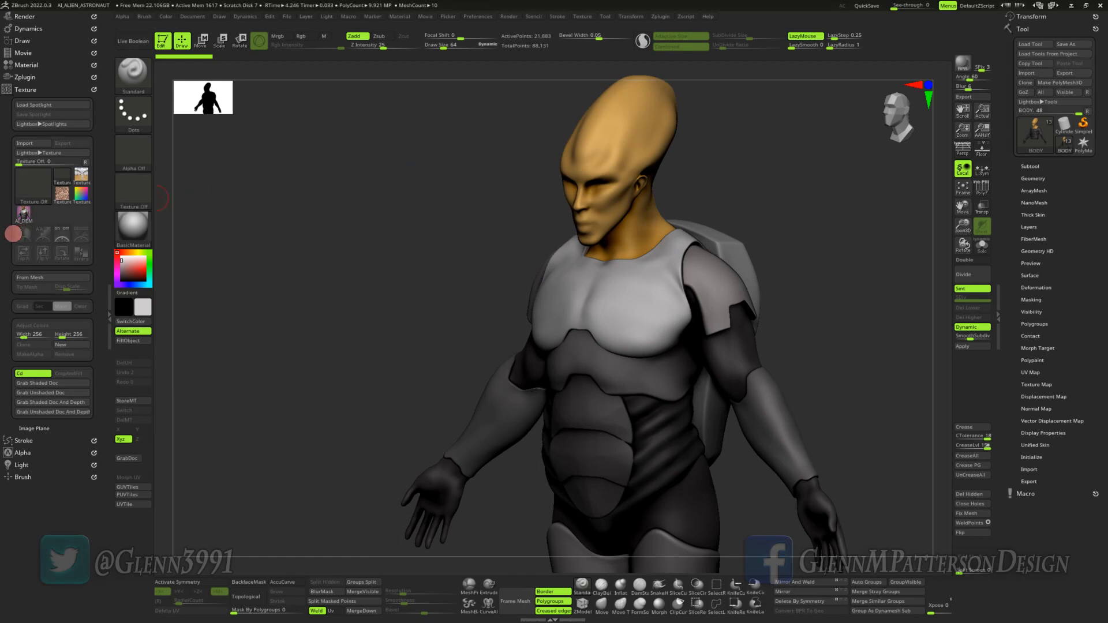
# Step: Add the imported AI_DEMO texture to Spotlight and move the image beside the alien model
pyautogui.click(23, 213)
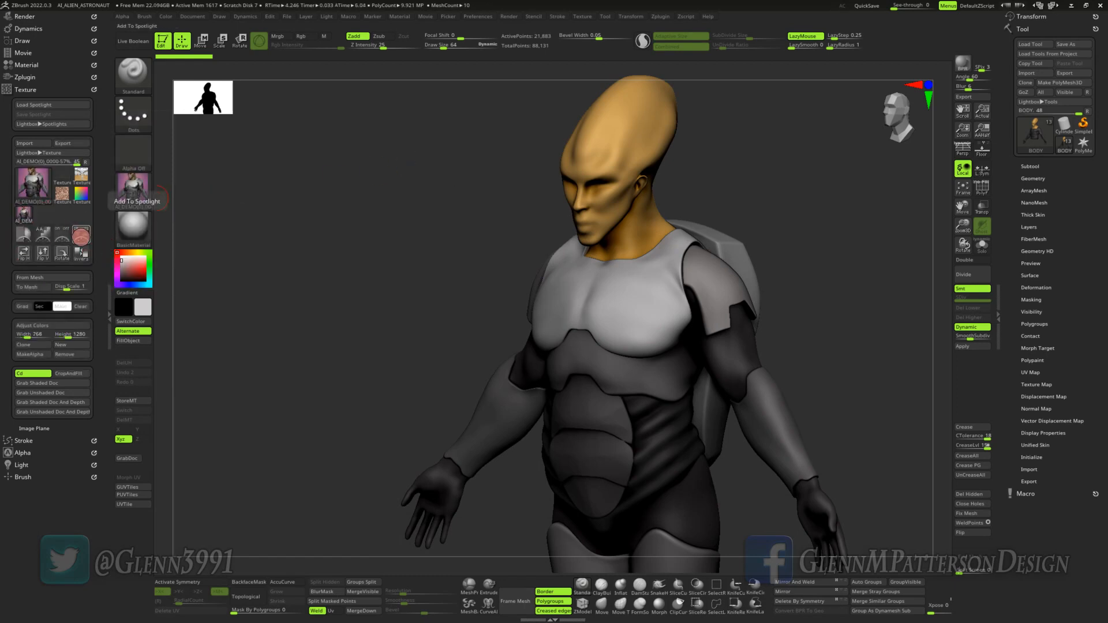
pyautogui.click(160, 197)
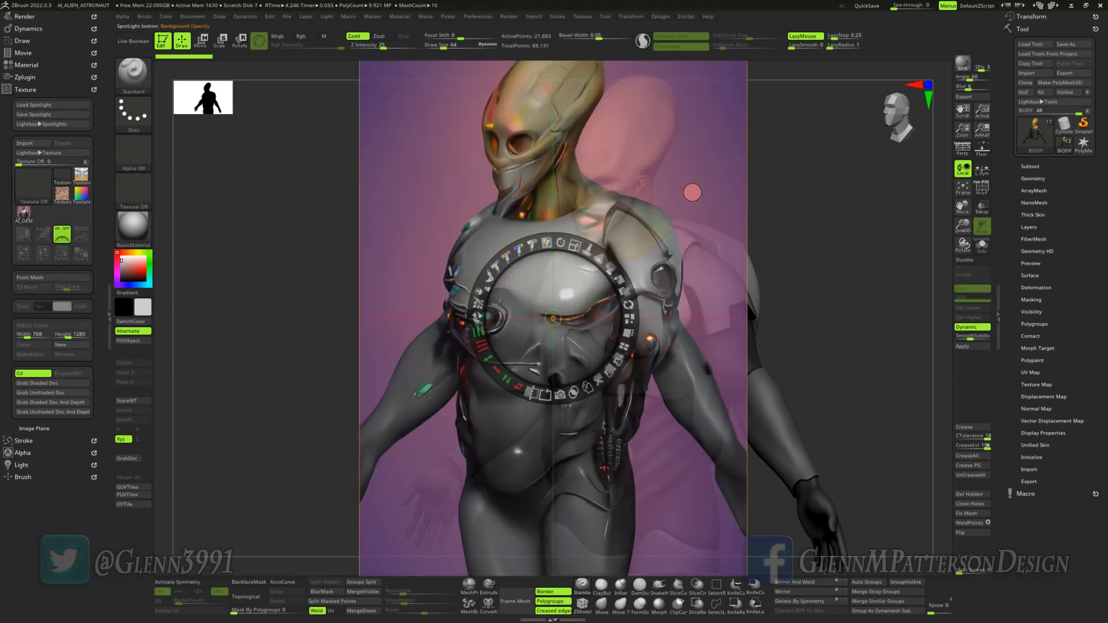
pyautogui.moveTo(692, 192); pyautogui.dragTo(480, 226)
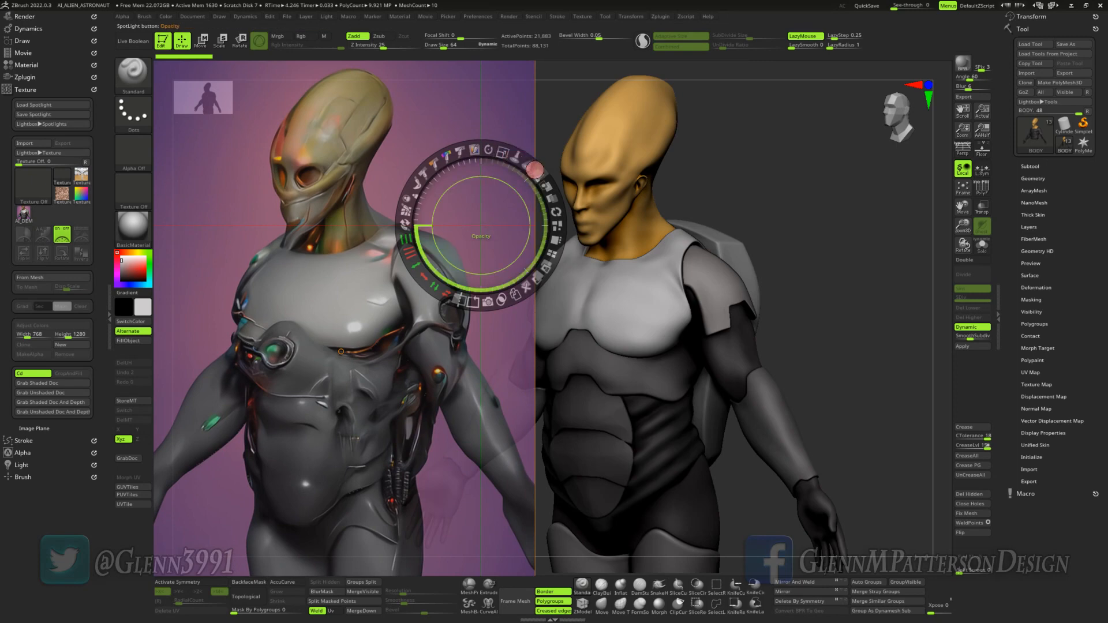
# Step: Lower the Spotlight image's opacity to a faint overlay and leave Spotlight editing to free the canvas for sculpting
pyautogui.moveTo(541, 176); pyautogui.dragTo(496, 166)
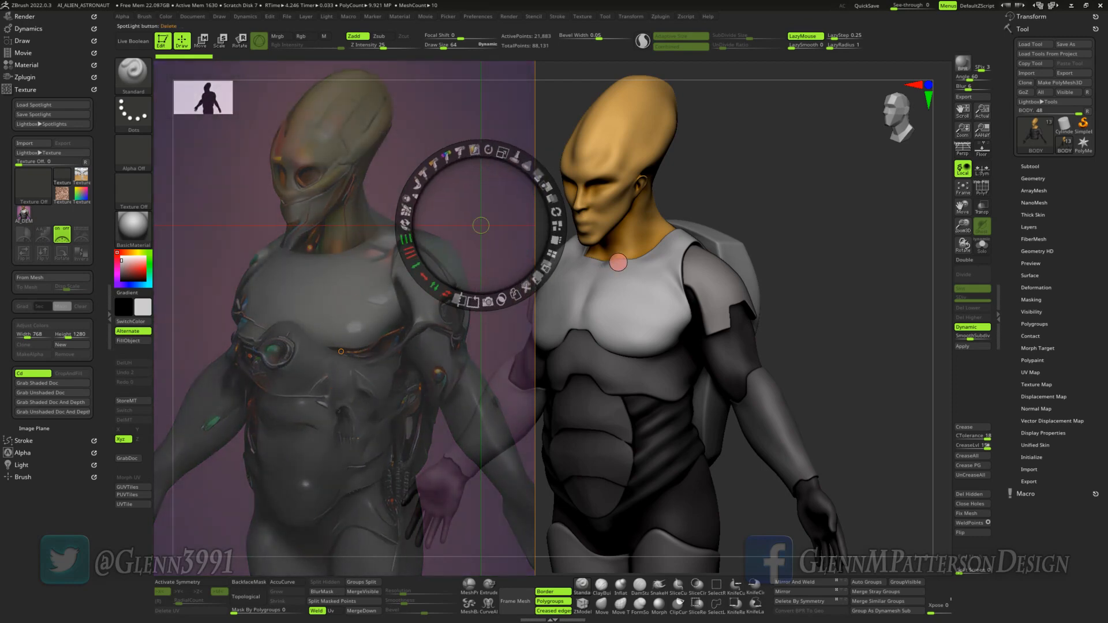
pyautogui.press('z')
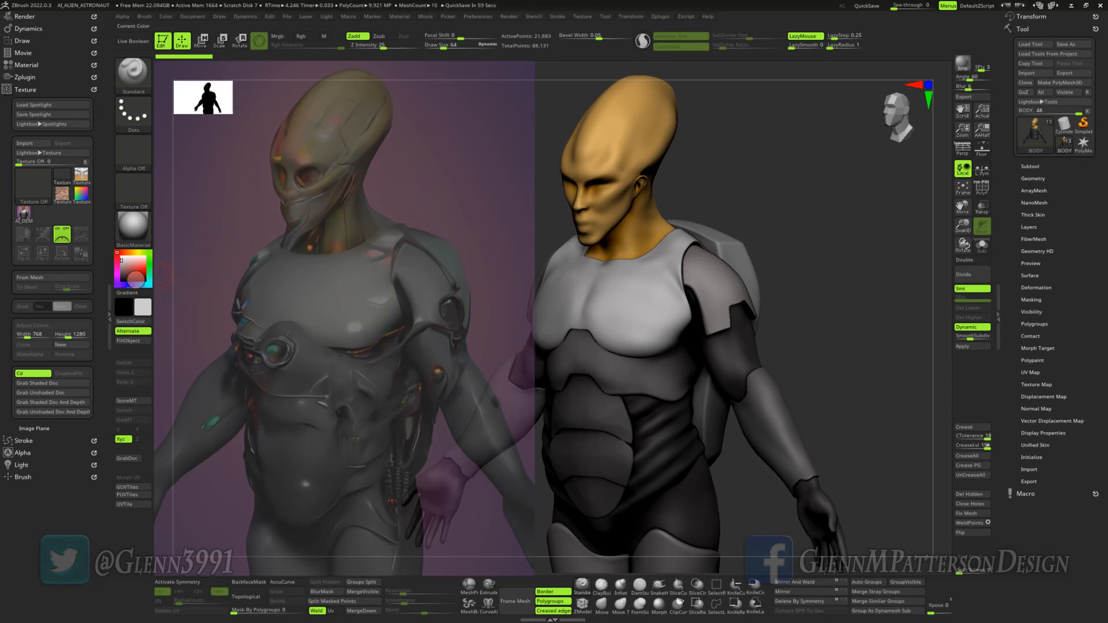
pyautogui.click(109, 293)
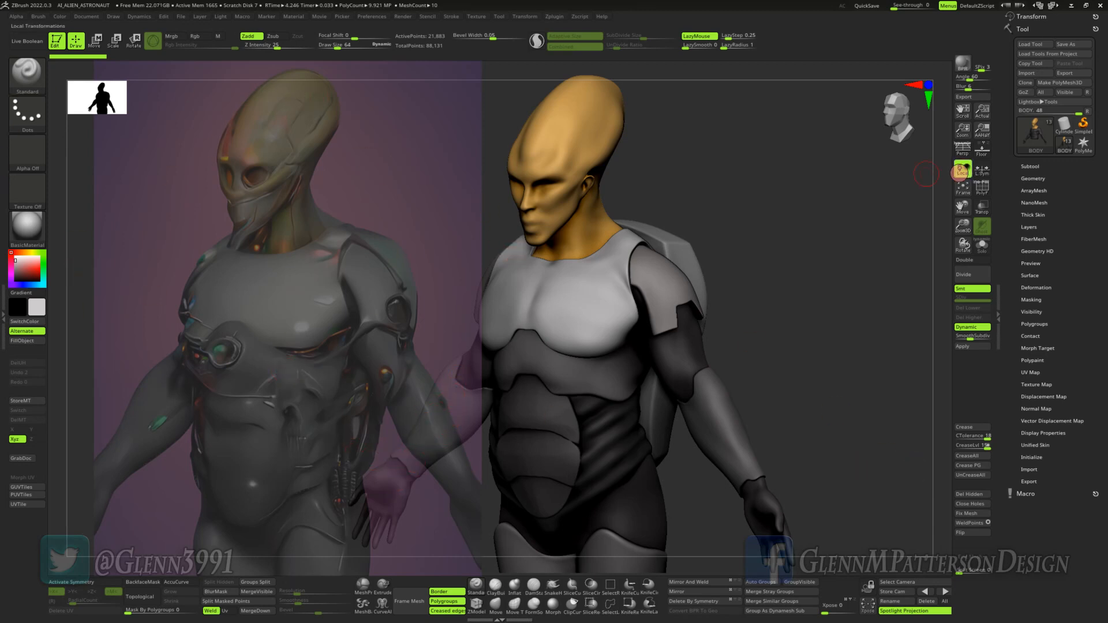
# Step: Try a brush stroke on the gauntlets subtool, undo it, and turn off Spotlight Projection
pyautogui.click(960, 172)
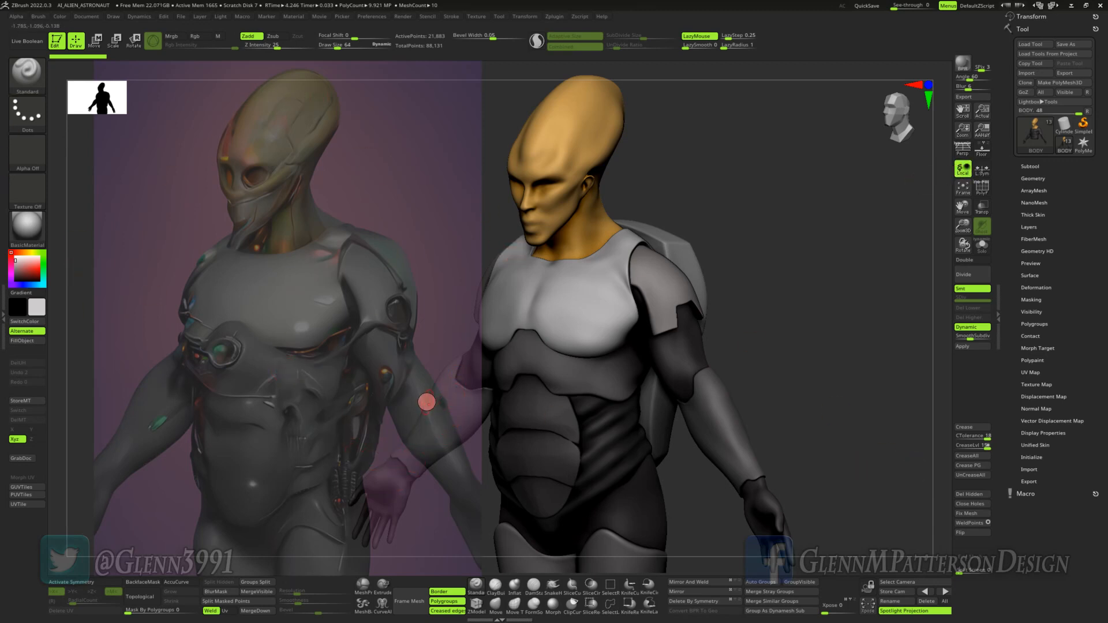
pyautogui.keyDown('alt'); pyautogui.click(455, 412); pyautogui.keyUp('alt')
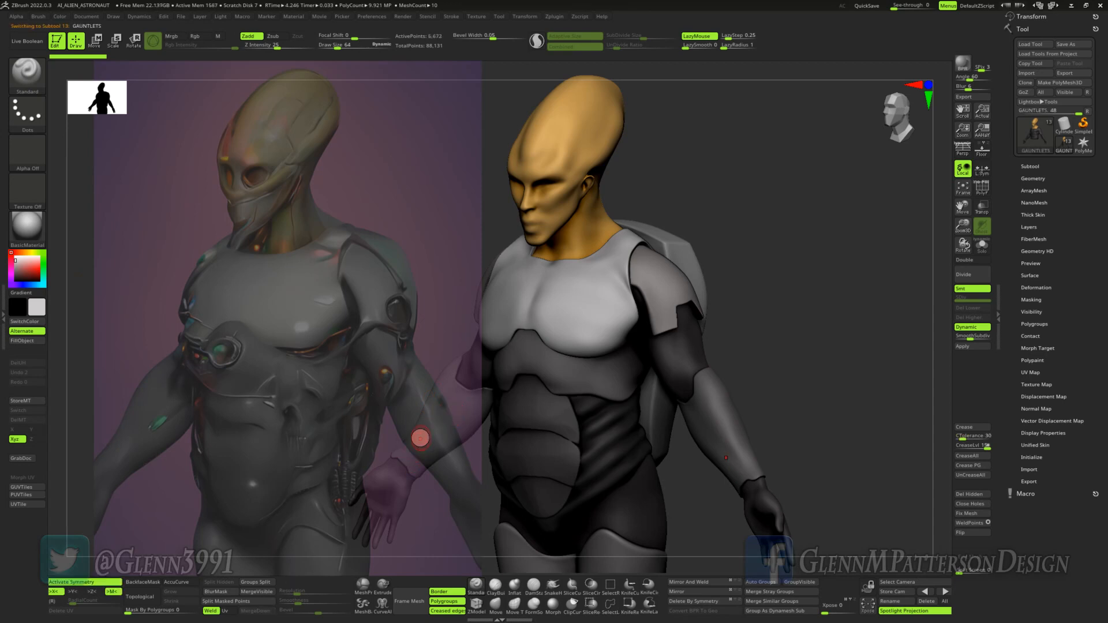
pyautogui.moveTo(460, 417)
pyautogui.mouseDown()
pyautogui.moveTo(486, 390)
pyautogui.moveTo(445, 425)
pyautogui.moveTo(495, 378)
pyautogui.moveTo(463, 440)
pyautogui.moveTo(437, 434)
pyautogui.moveTo(483, 396)
pyautogui.moveTo(478, 438)
pyautogui.mouseUp()
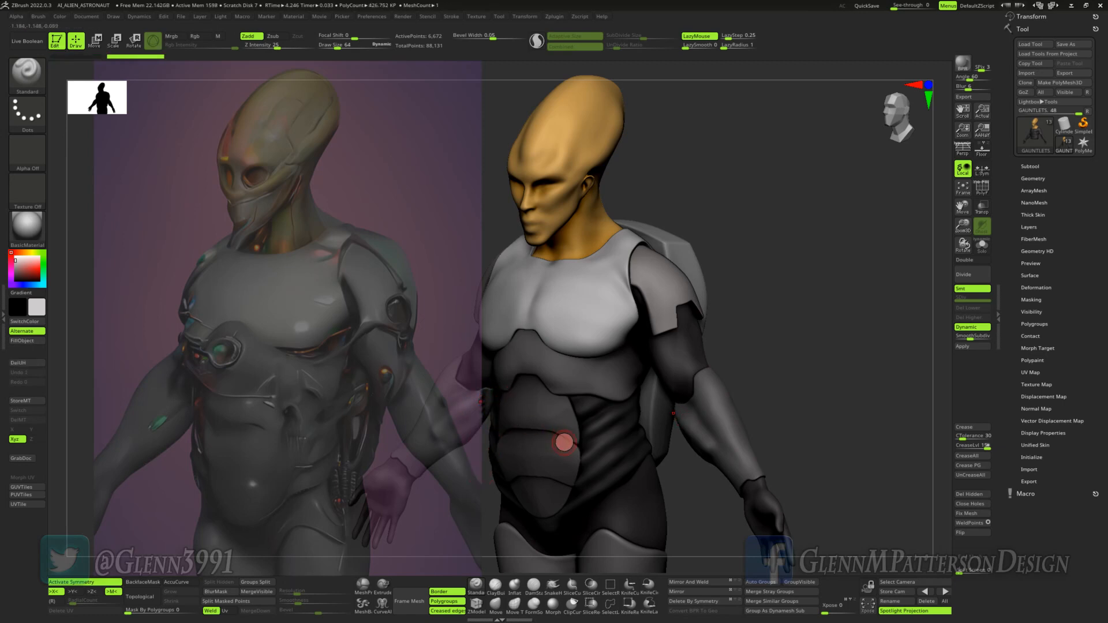
pyautogui.hotkey('ctrl', 'z')
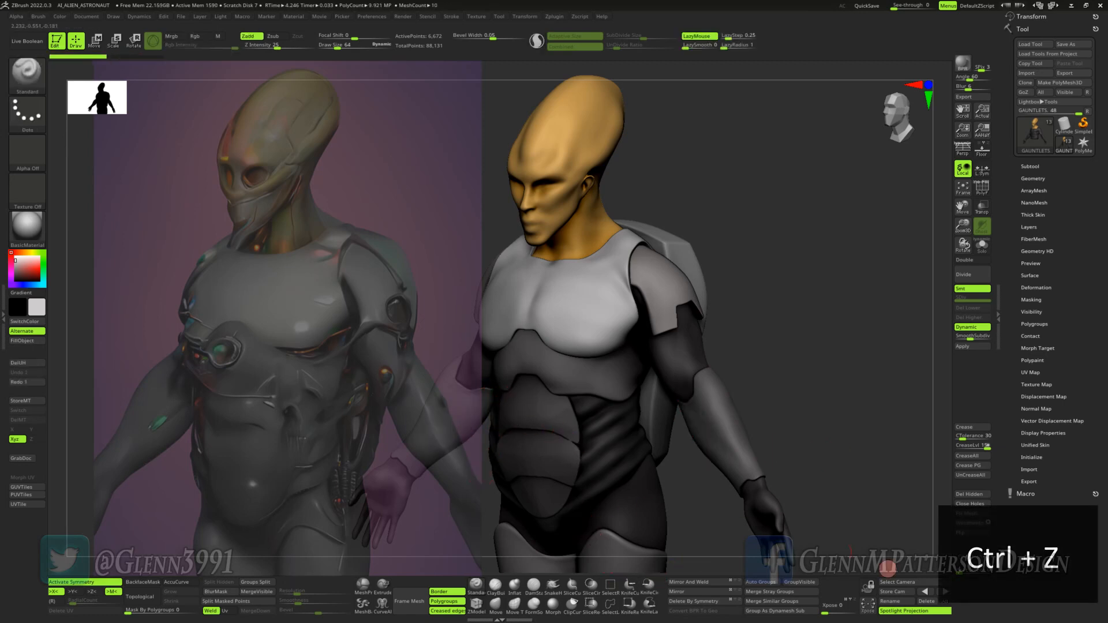
pyautogui.click(915, 611)
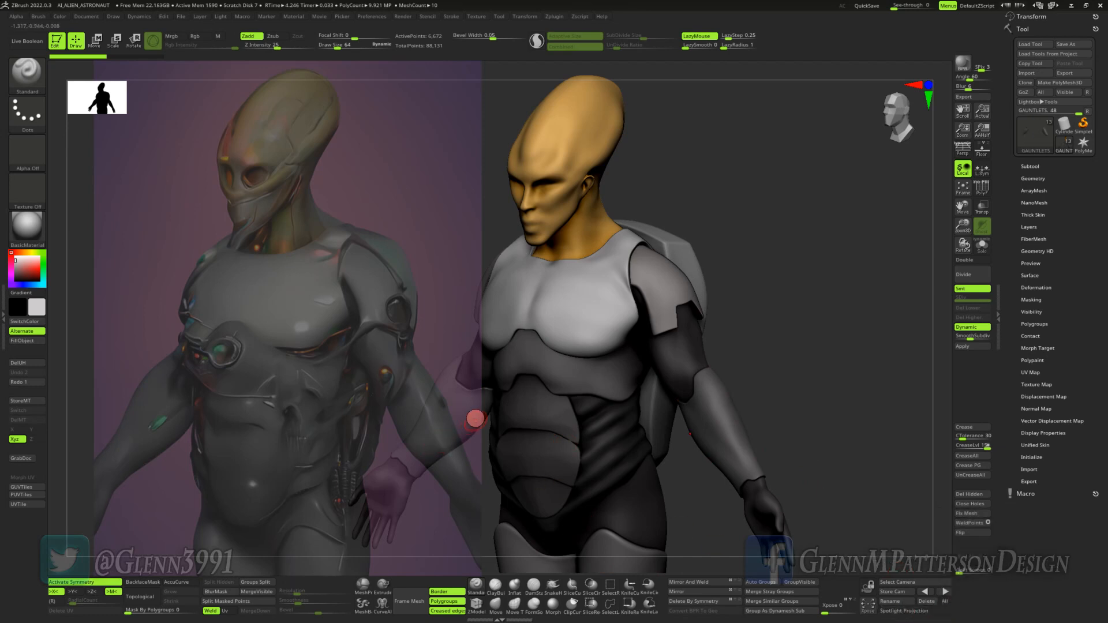
# Step: Test a brush stroke on the gauntlets over the Spotlight image, undo it, and open the brush's Samples settings
pyautogui.moveTo(474, 387)
pyautogui.mouseDown()
pyautogui.moveTo(468, 403)
pyautogui.moveTo(490, 391)
pyautogui.moveTo(469, 403)
pyautogui.moveTo(486, 413)
pyautogui.mouseUp()
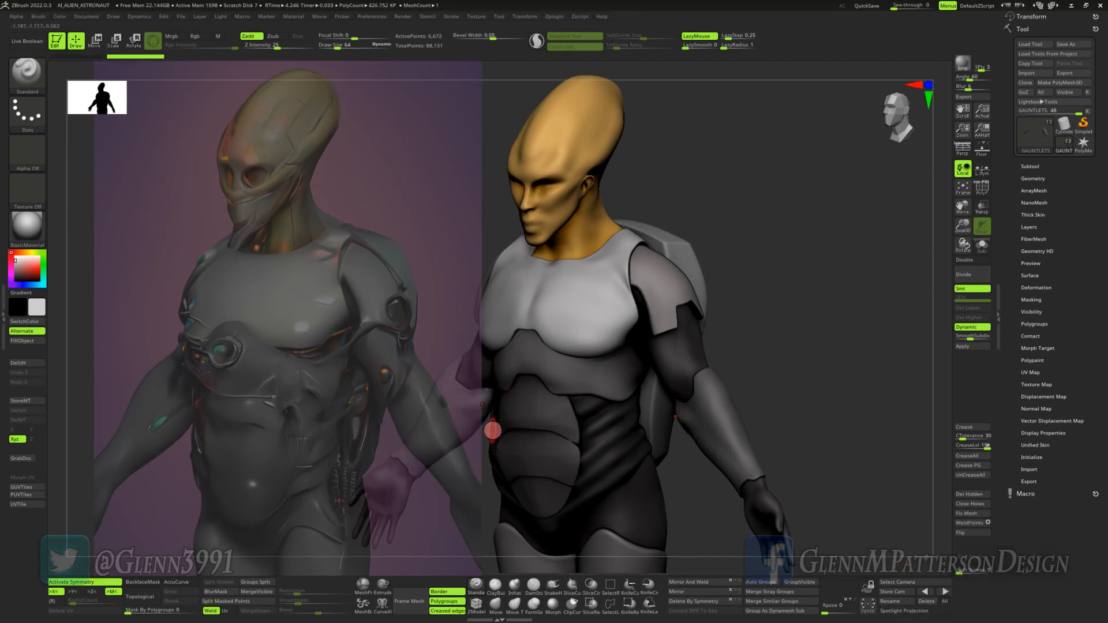
pyautogui.hotkey('ctrl', 'z')
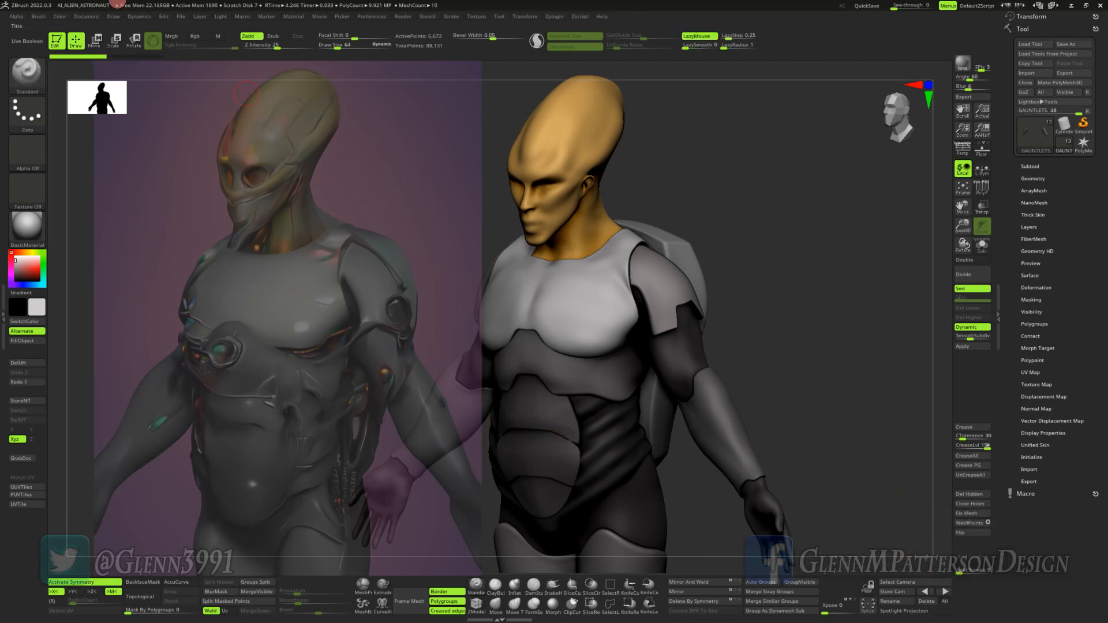
pyautogui.click(86, 18)
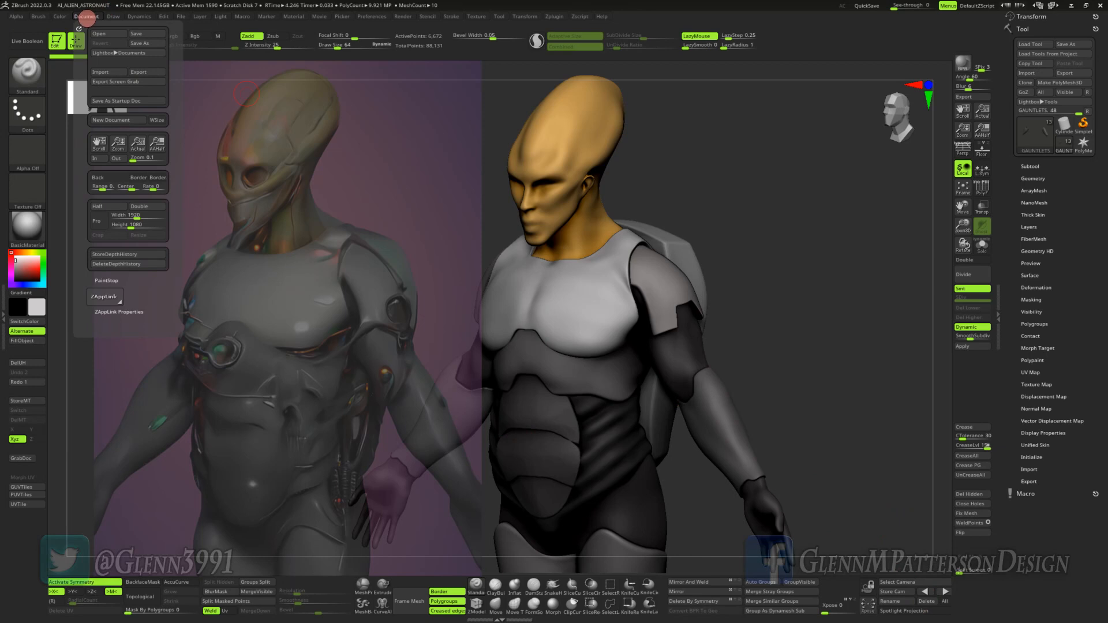
pyautogui.click(113, 16)
pyautogui.click(36, 15)
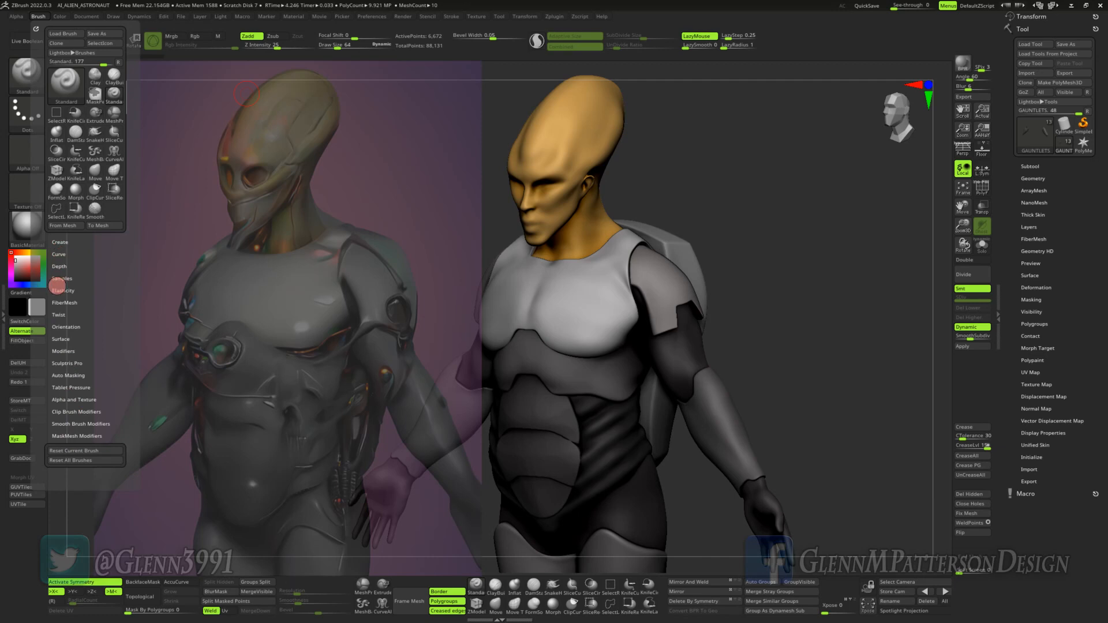
pyautogui.click(63, 279)
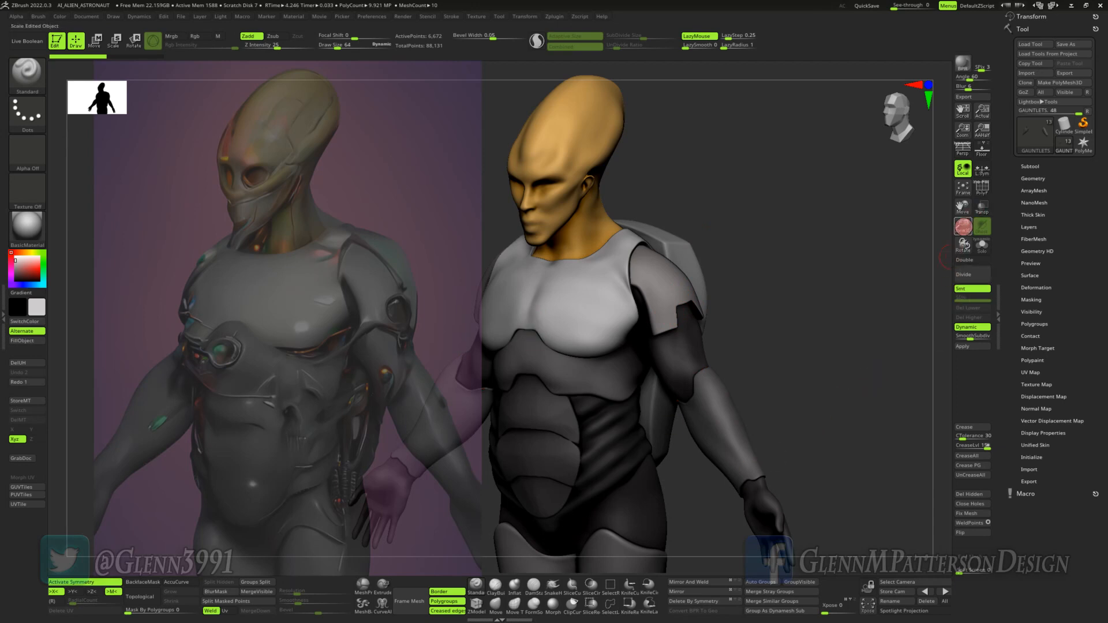
# Step: Frame the alien's head and torso larger beside the reference image in perspective and store the view as a camera named REF
pyautogui.moveTo(962, 228); pyautogui.dragTo(975, 267)
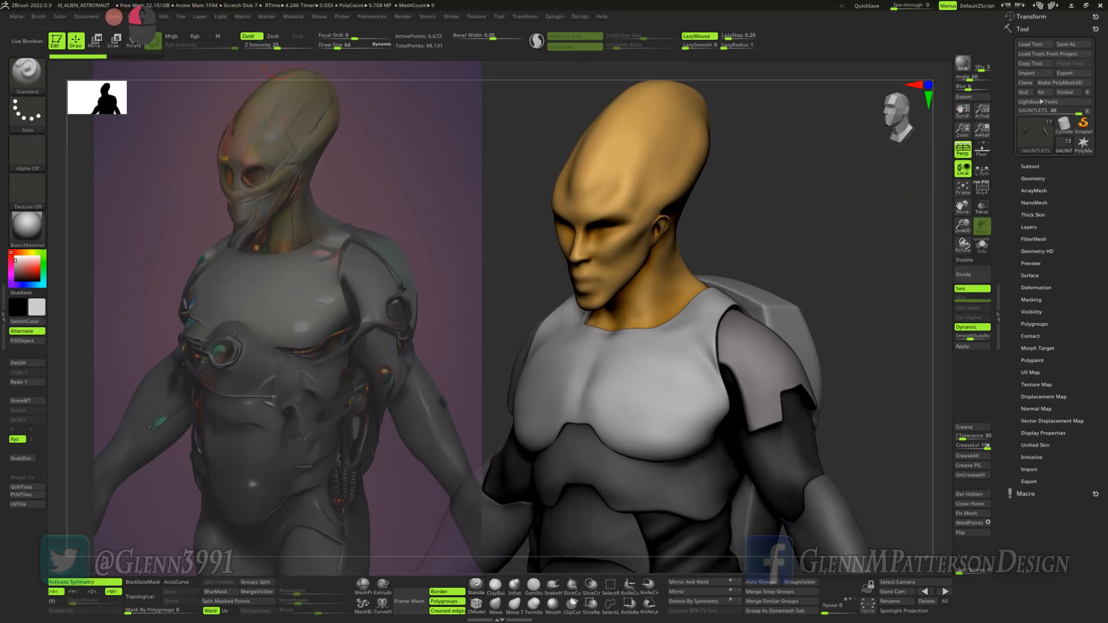
pyautogui.click(113, 16)
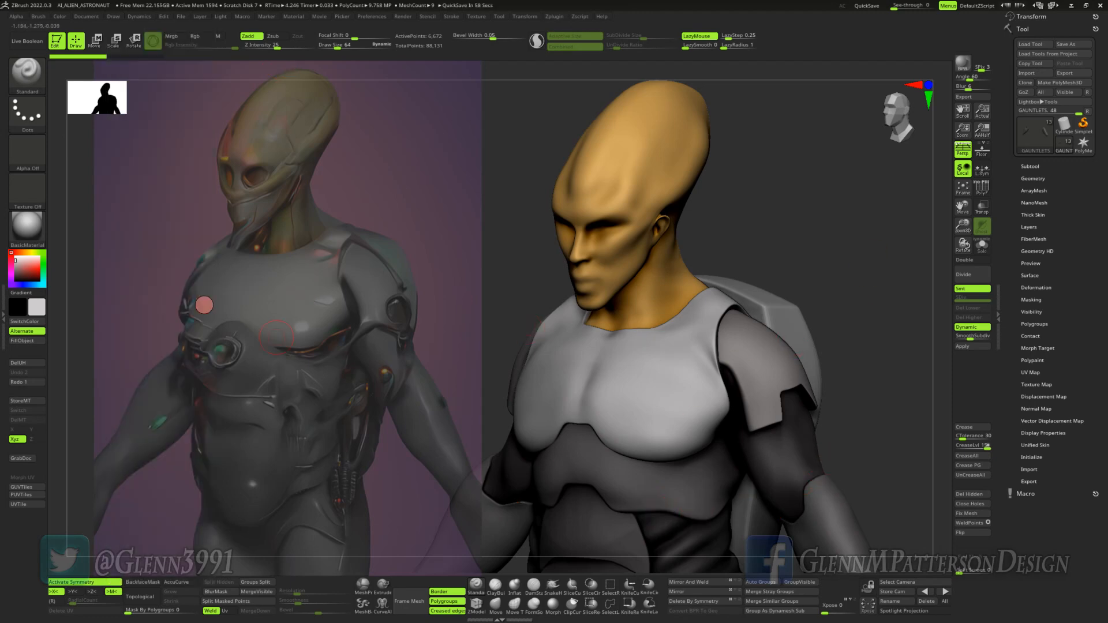
pyautogui.click(130, 18)
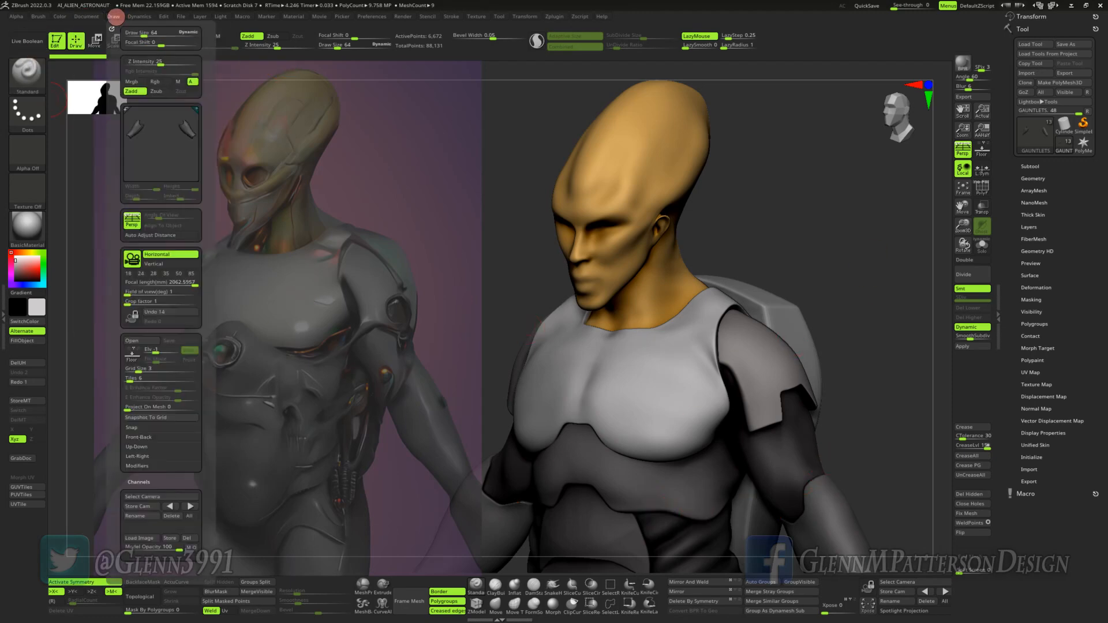
pyautogui.click(114, 16)
pyautogui.click(145, 504)
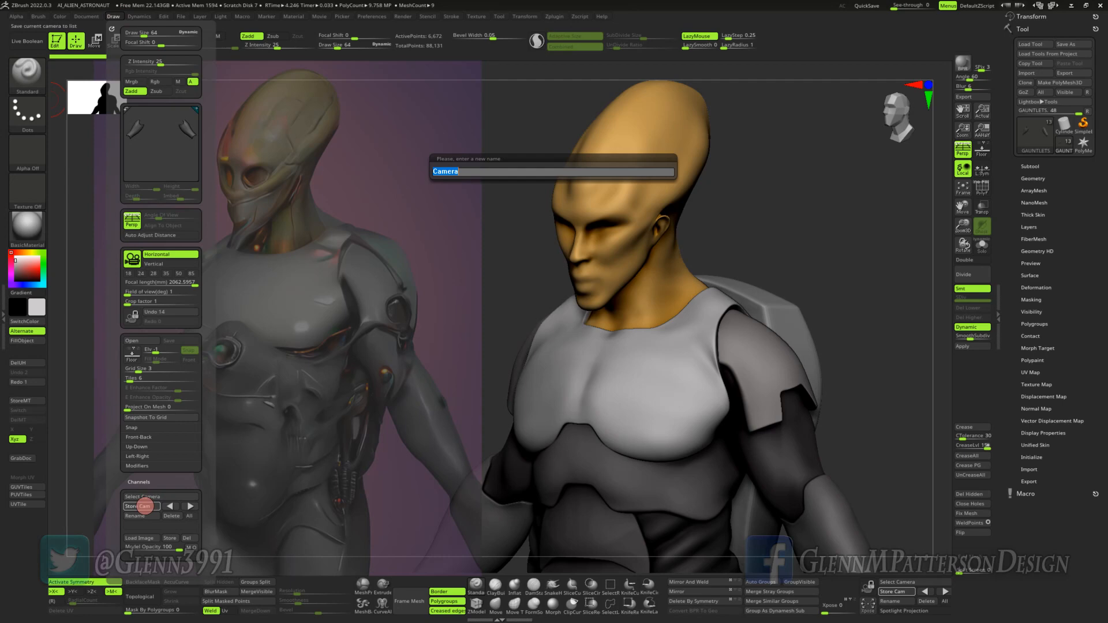
pyautogui.write('REF')
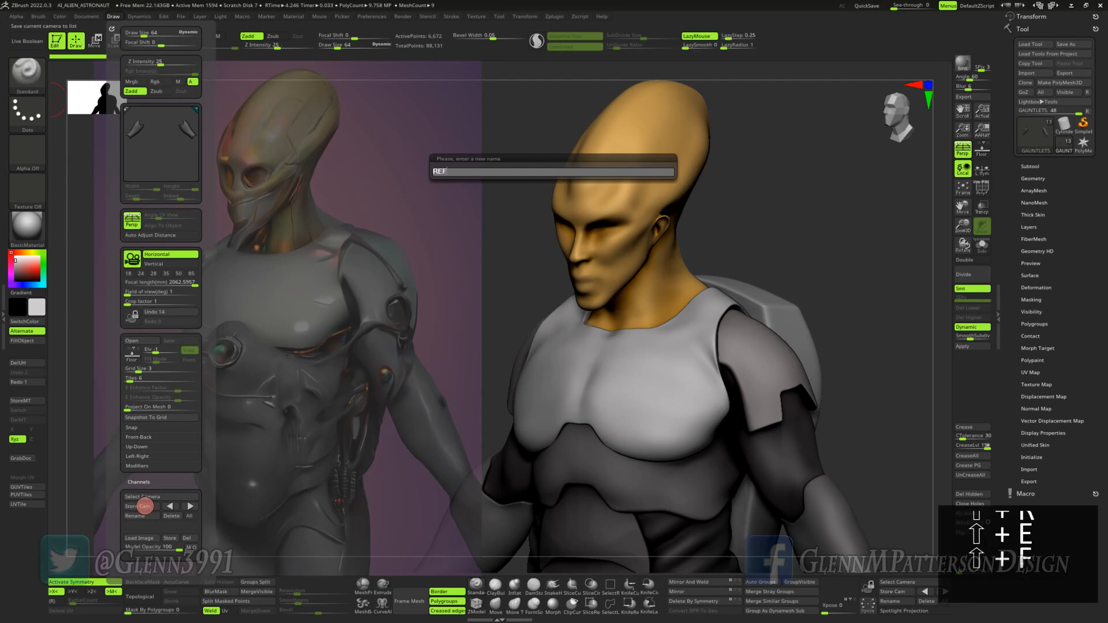
pyautogui.press('Return')
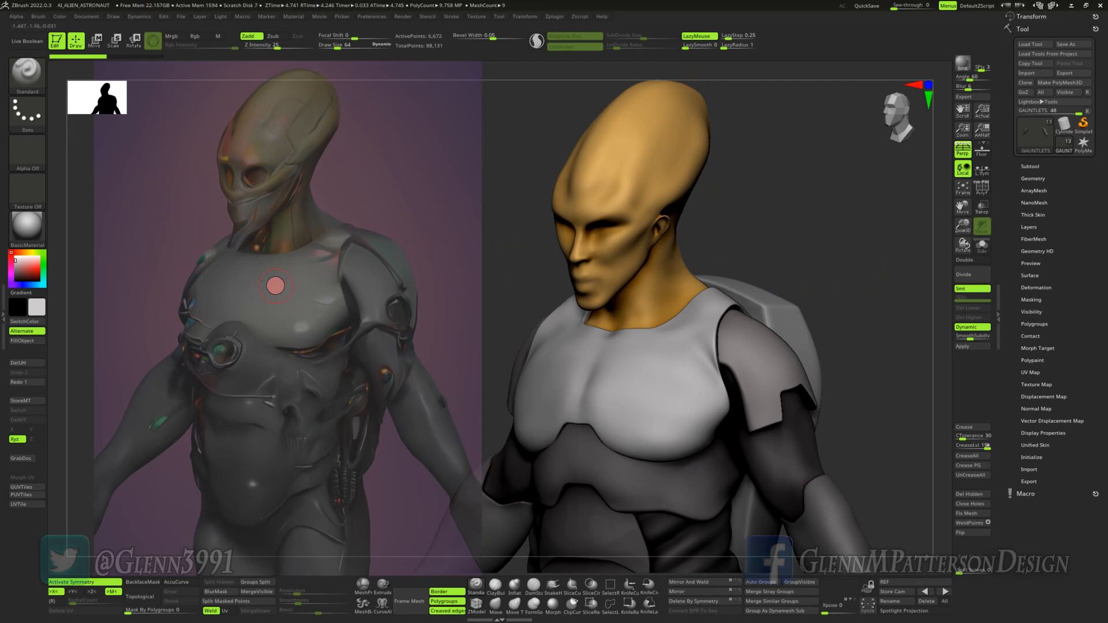
# Step: Reveal the docked Texture palette beside the canvas
pyautogui.click(139, 14)
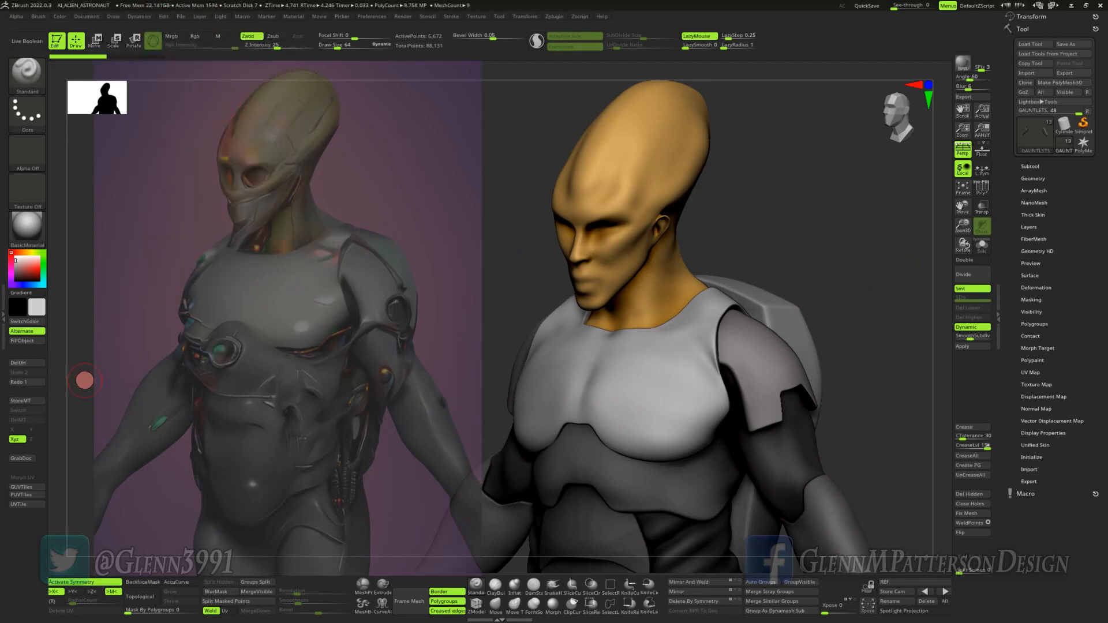
pyautogui.click(3, 303)
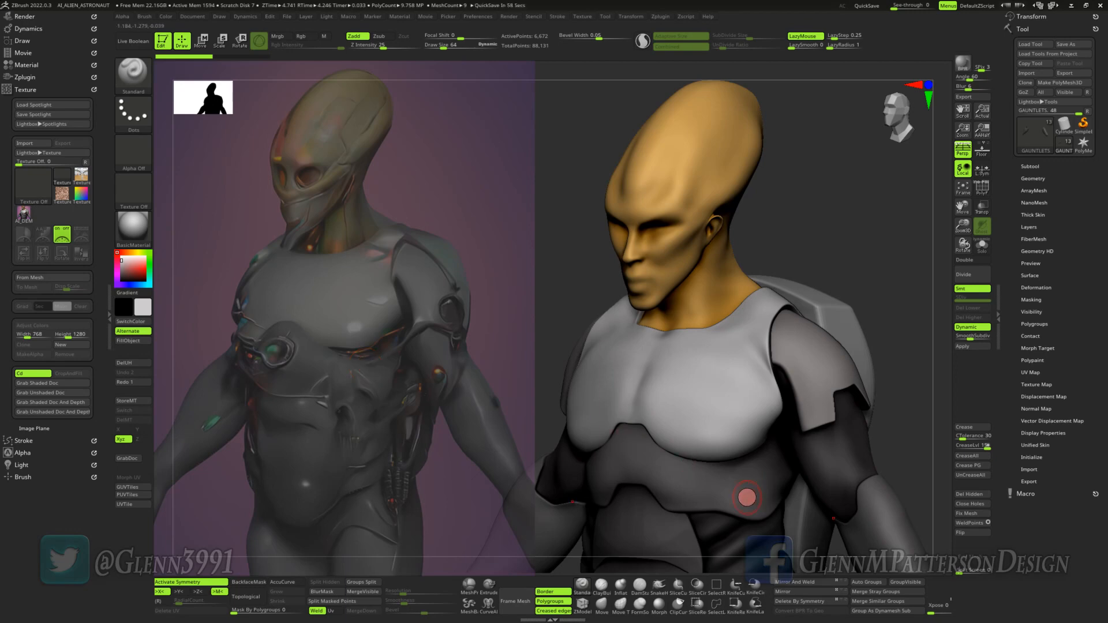
# Step: Switch to Firefox and examine the image being generated in the Copy of Disco Diffusion v5.4 notebook
pyautogui.press('super')
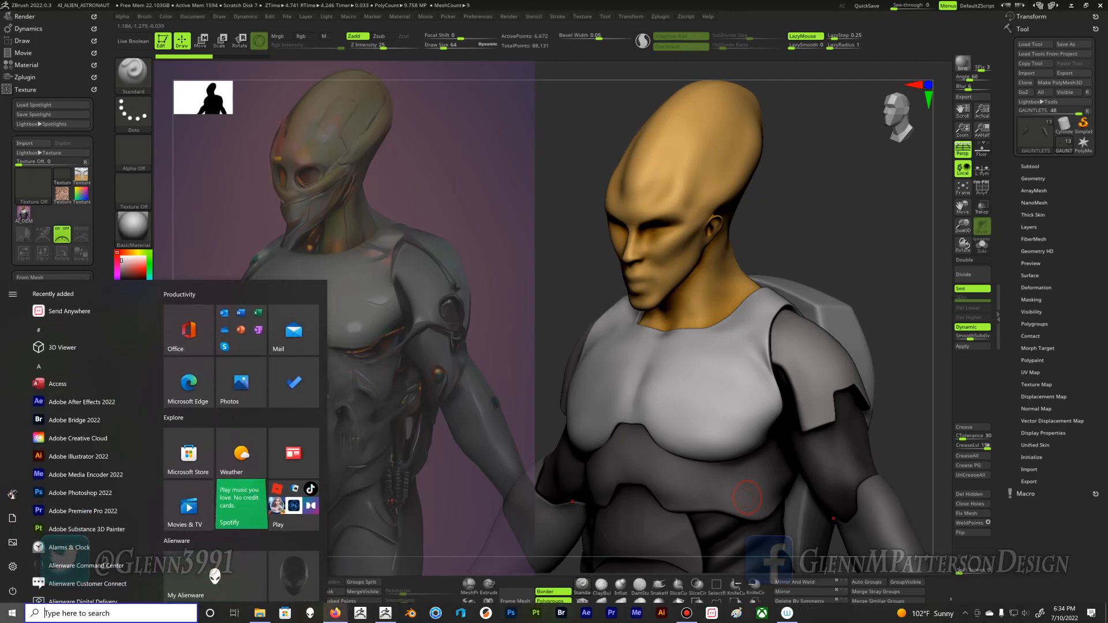
pyautogui.click(335, 612)
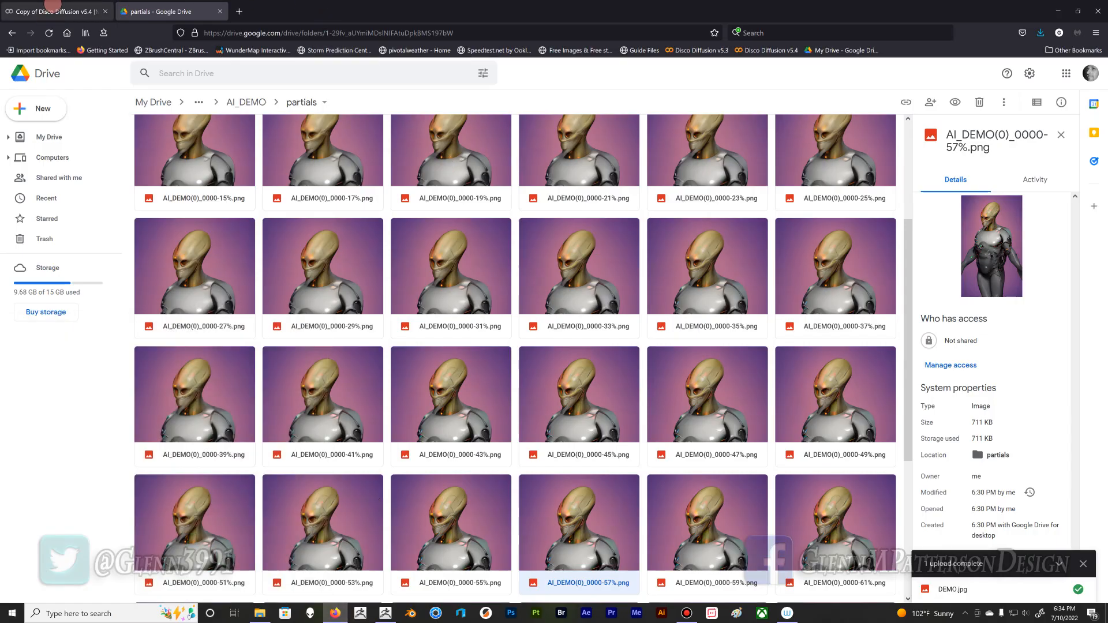
pyautogui.click(52, 7)
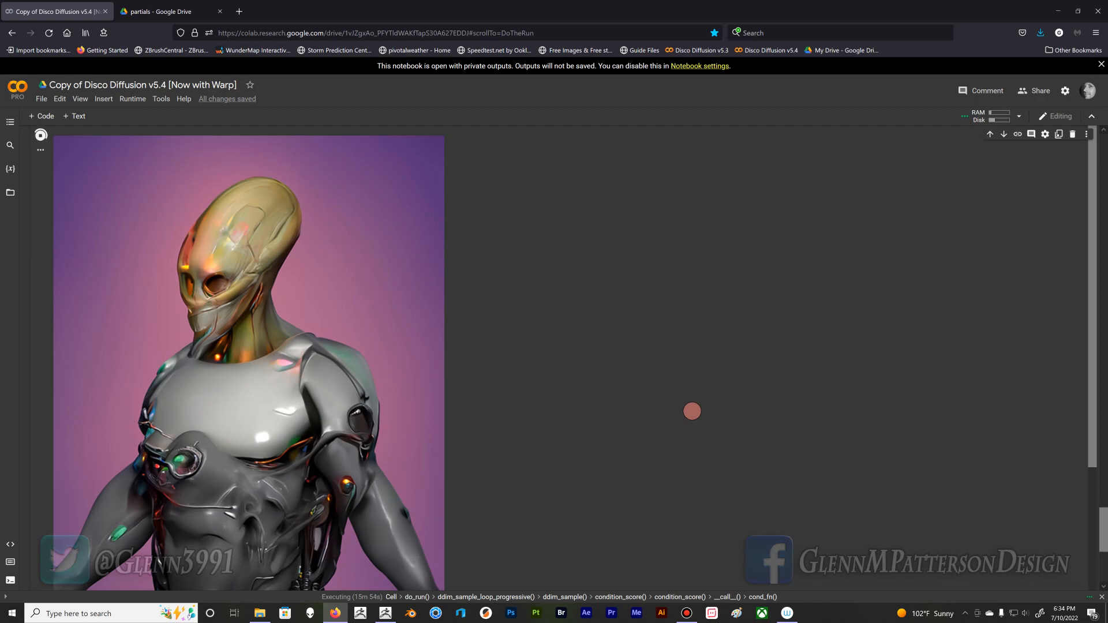
pyautogui.scroll(-3, 692, 411)
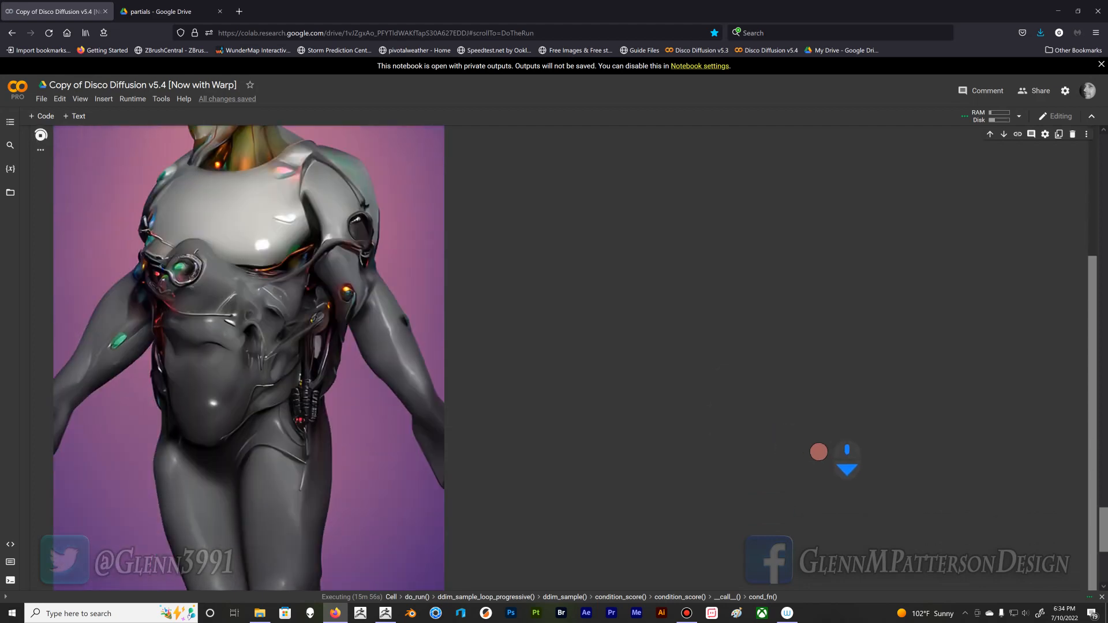
pyautogui.scroll(-3, 819, 451)
pyautogui.scroll(5, 791, 384)
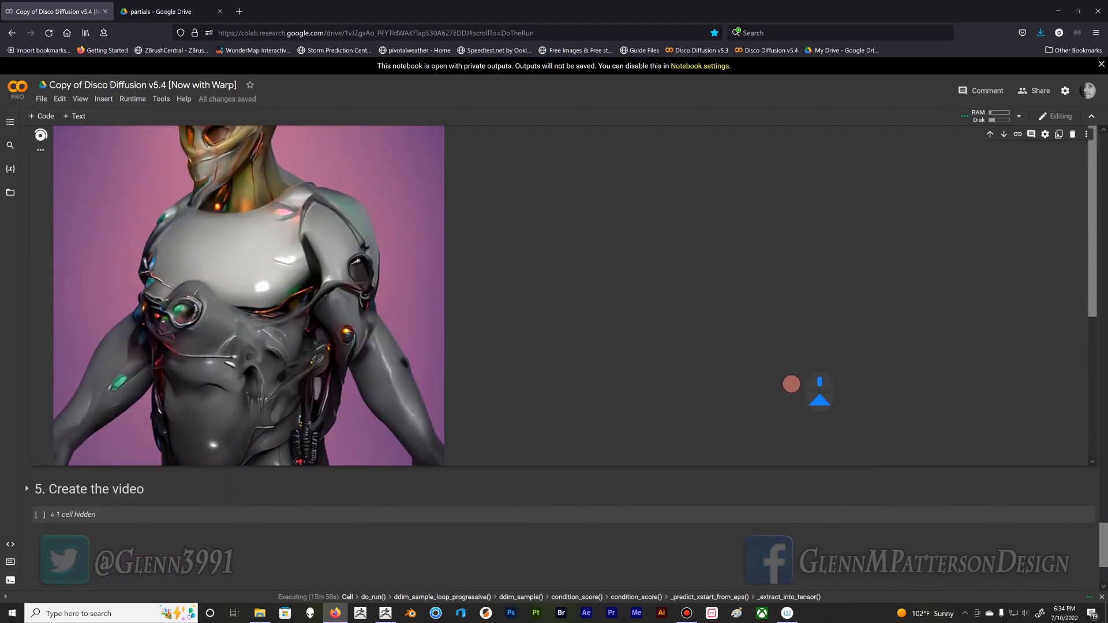
pyautogui.scroll(5, 797, 375)
pyautogui.scroll(-1, 810, 361)
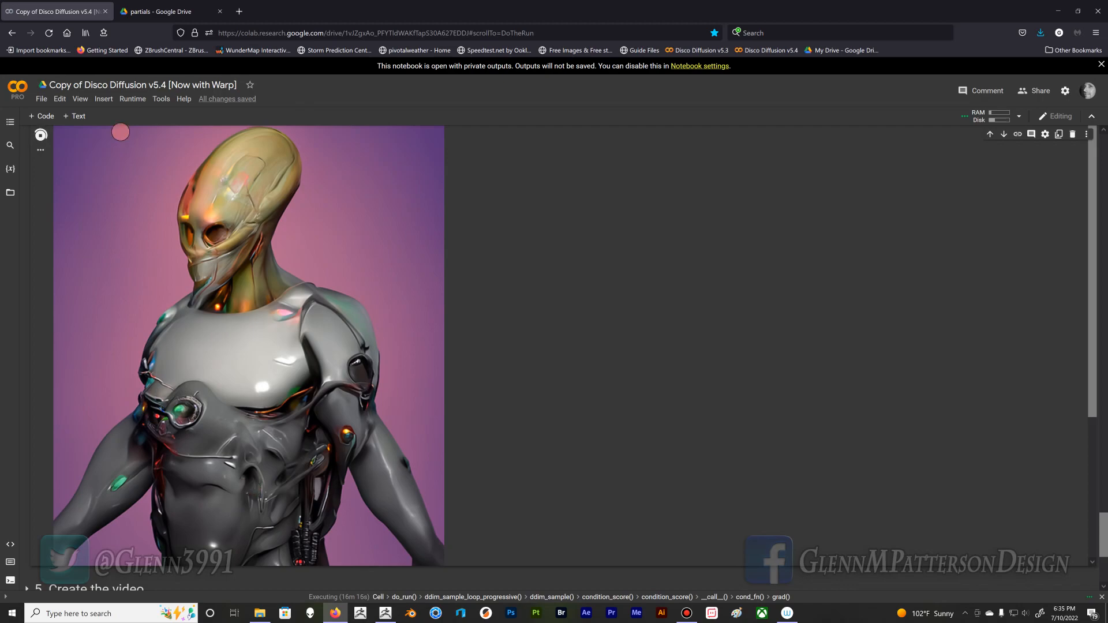
# Step: Switch back to ZBrush, open AI_SHIP.zpr from the AI_ZBRUSH_2022_SHIPS folder, and turn off the Spotlight overlay
pyautogui.click(385, 613)
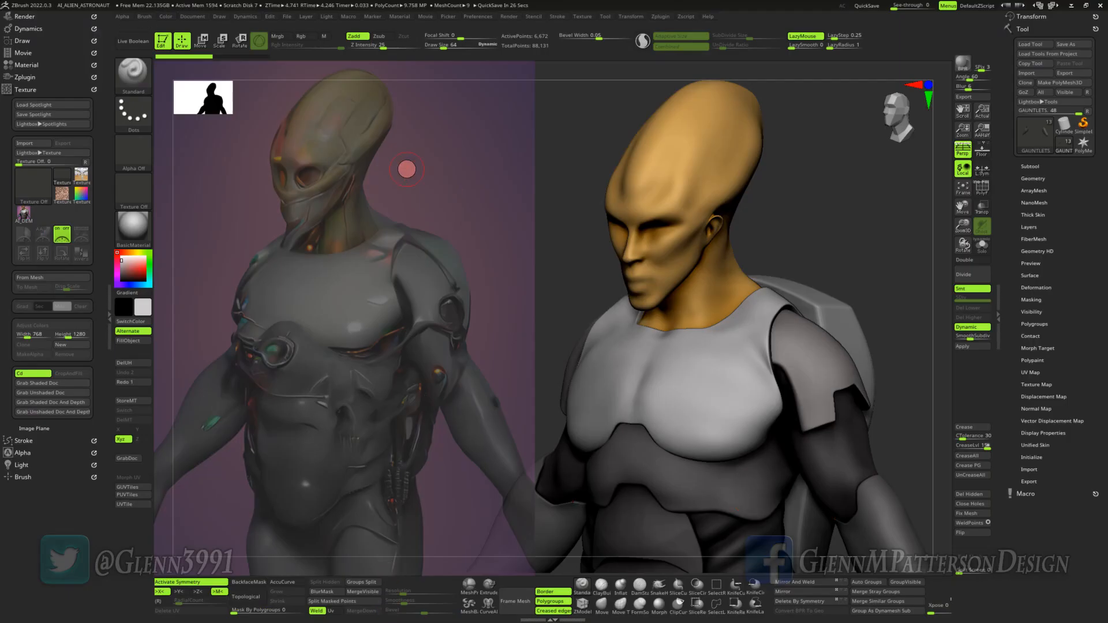
pyautogui.click(287, 16)
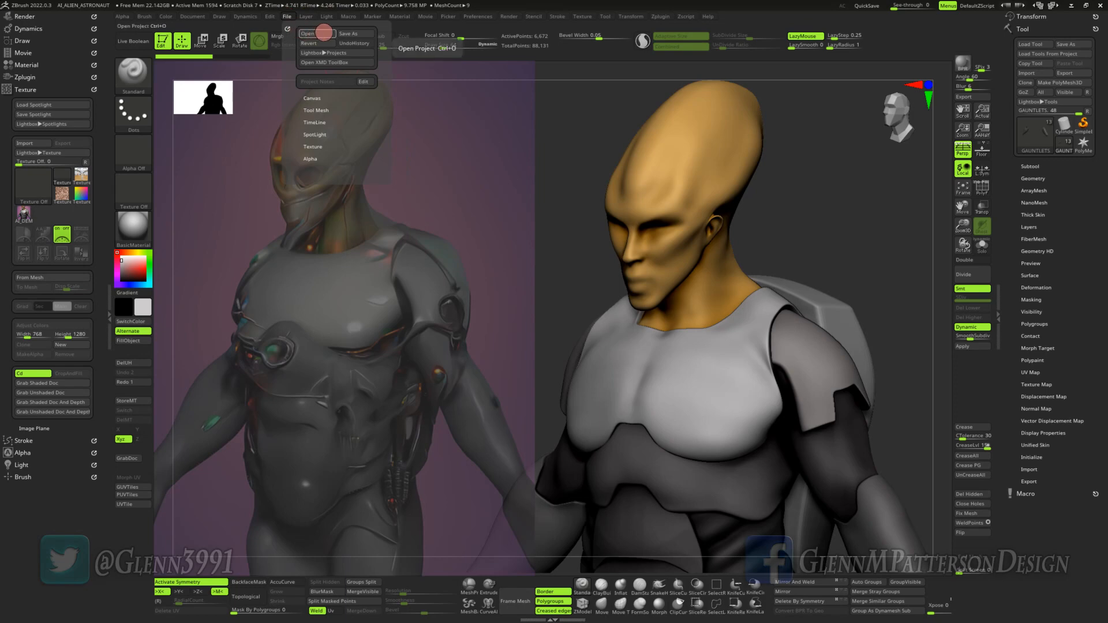
pyautogui.click(324, 33)
pyautogui.click(587, 341)
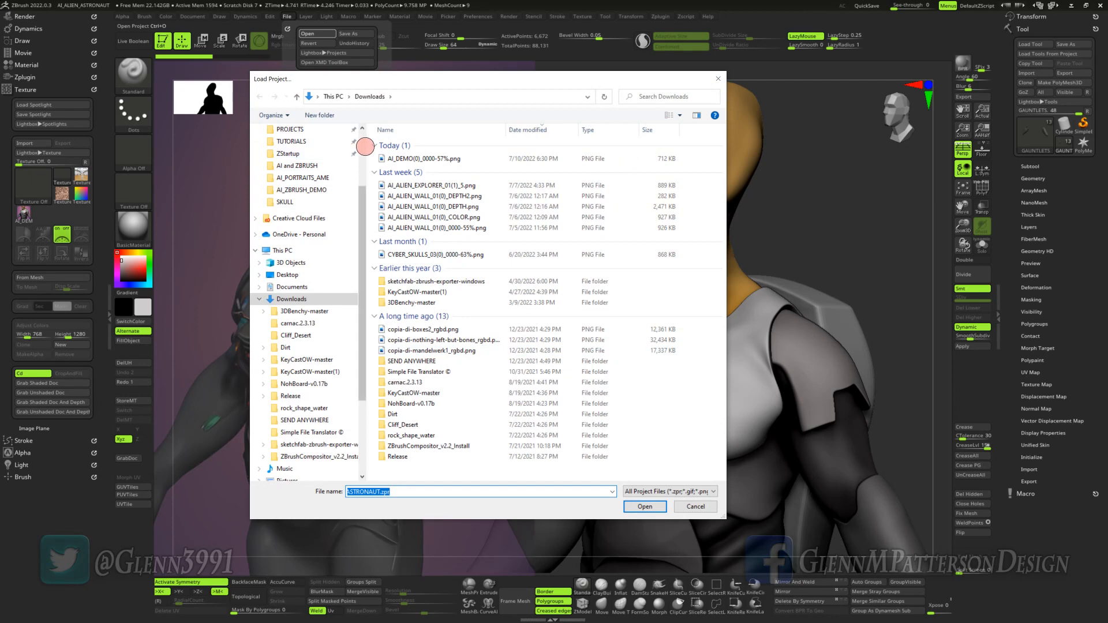
pyautogui.click(302, 190)
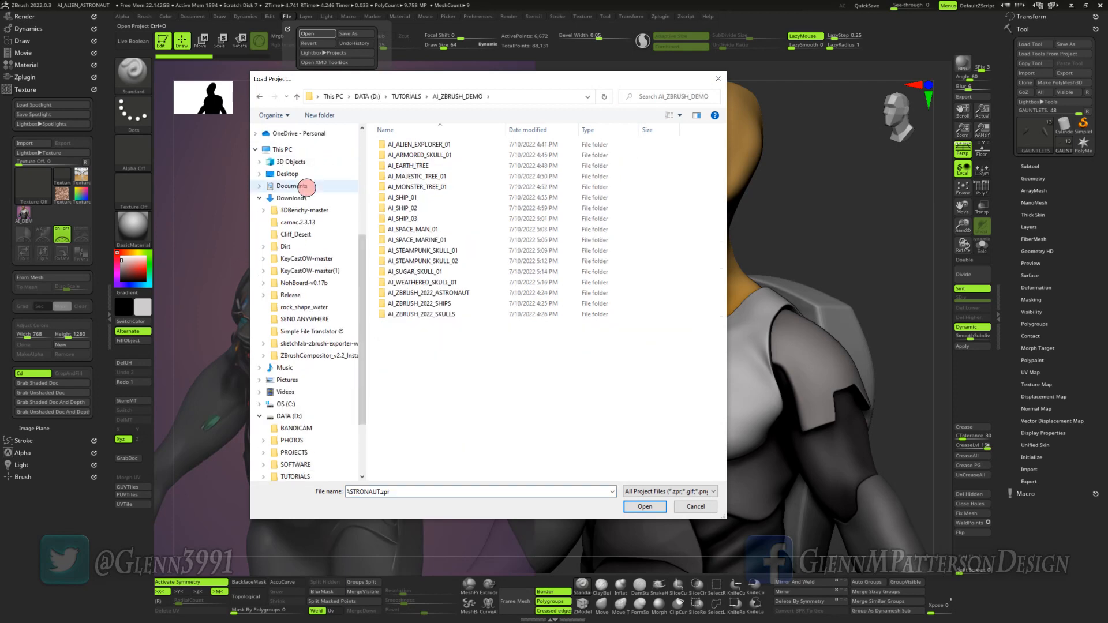
pyautogui.doubleClick(385, 302)
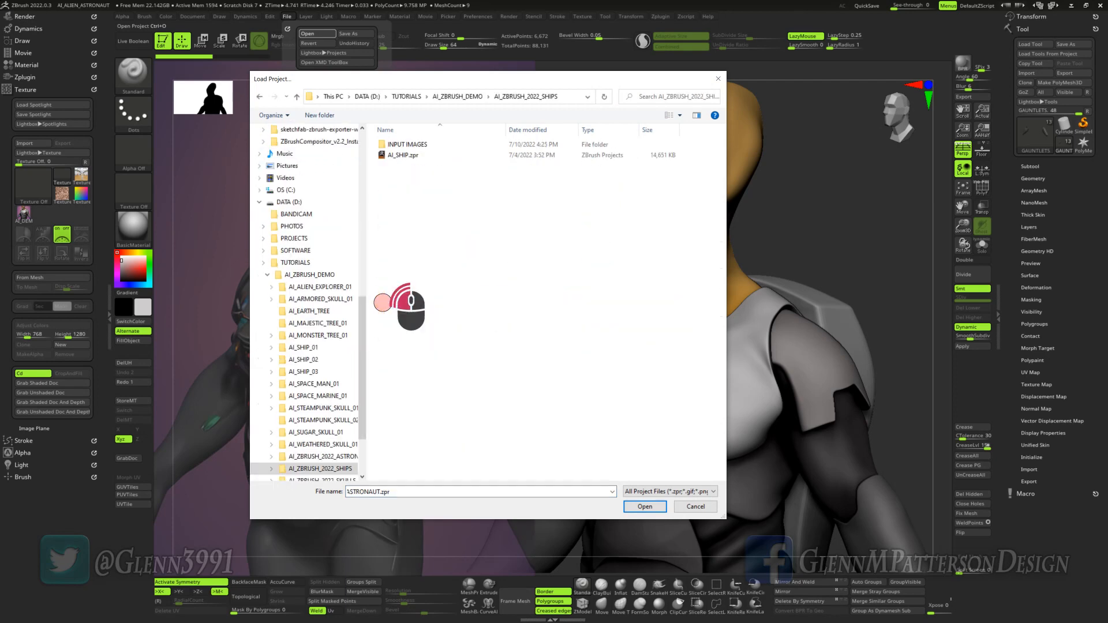
pyautogui.doubleClick(380, 154)
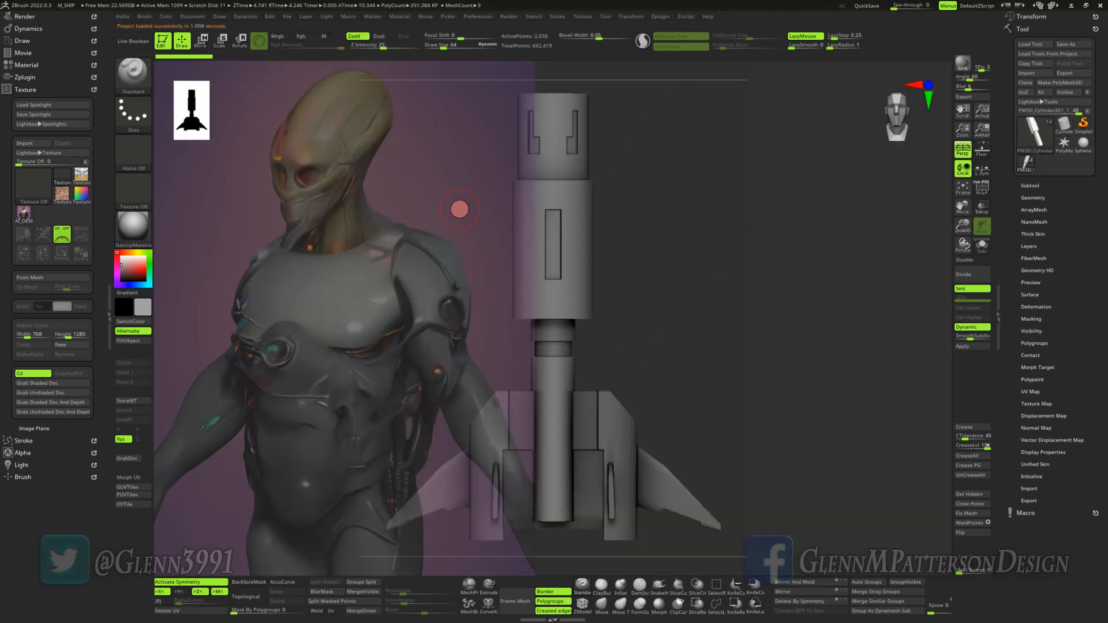
pyautogui.hotkey('shift', 'z')
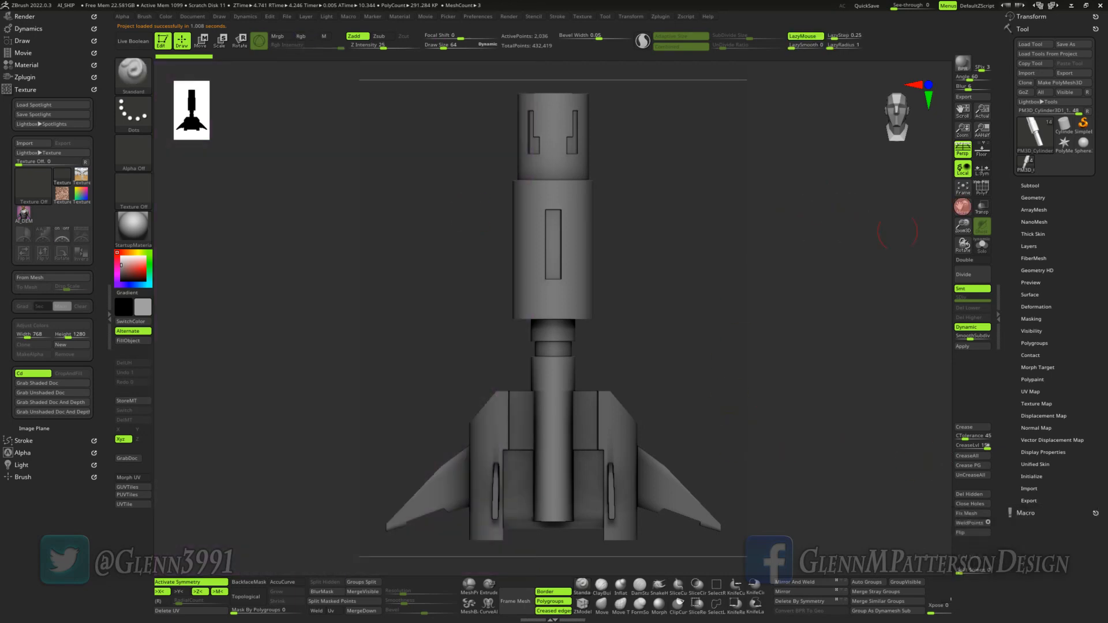
# Step: Hide the Ship002 folder and display the Ship003 and Ship004 folders in turn to compare the ship designs
pyautogui.click(1030, 186)
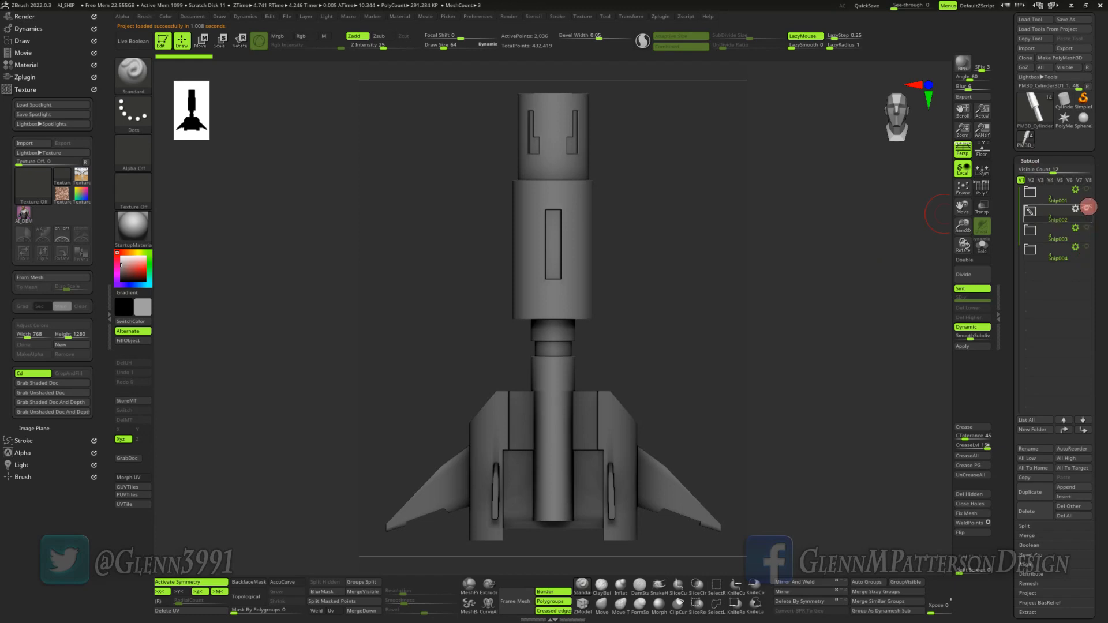
pyautogui.click(1088, 227)
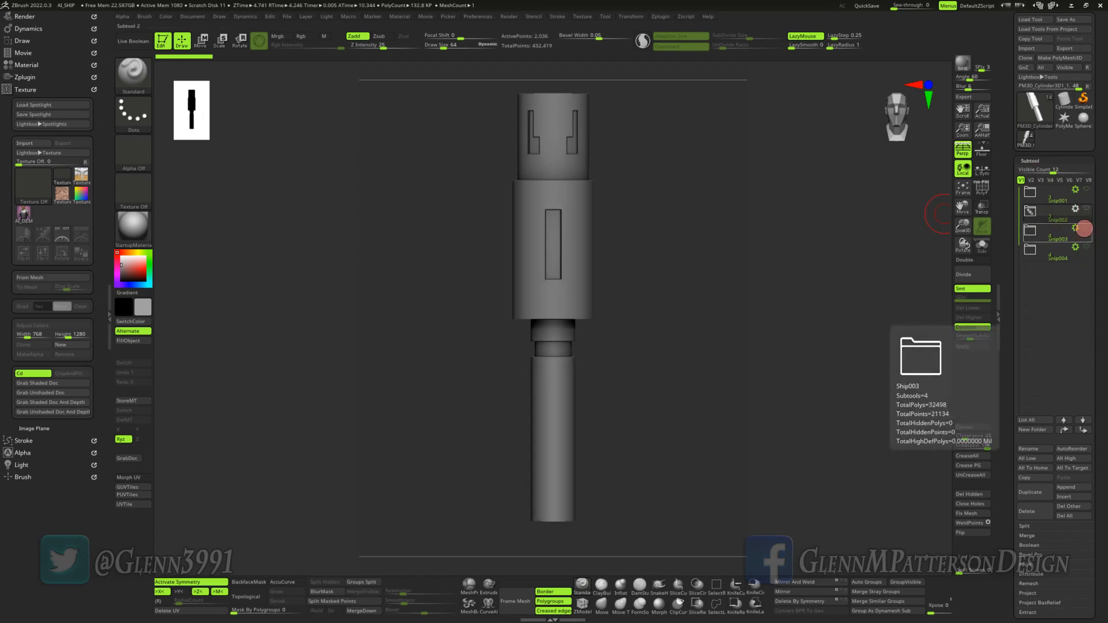
pyautogui.click(1084, 229)
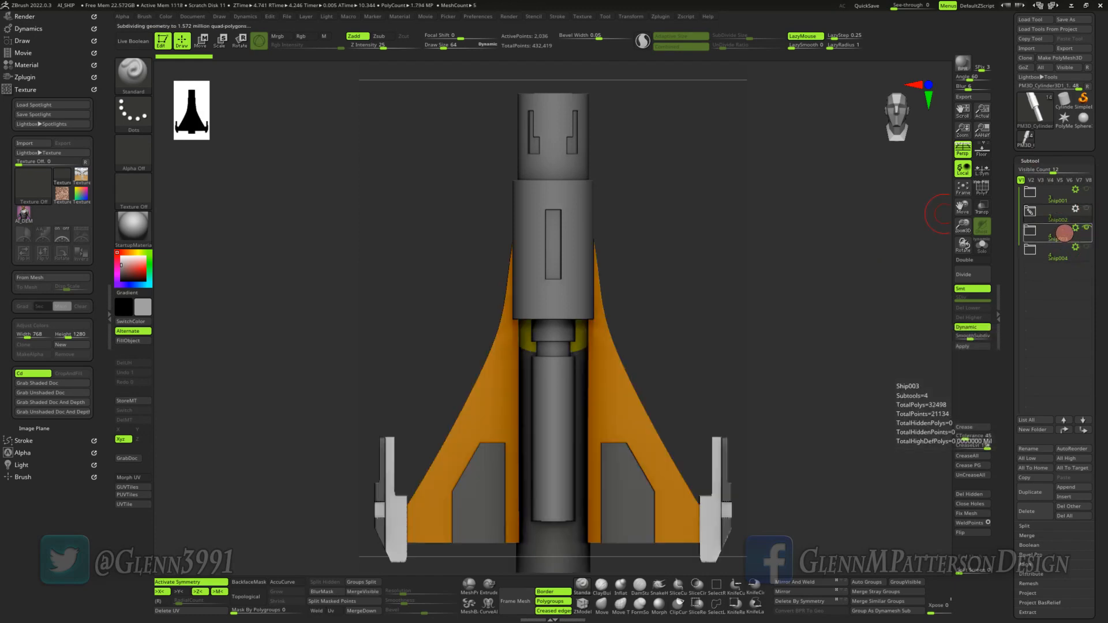
pyautogui.click(1084, 249)
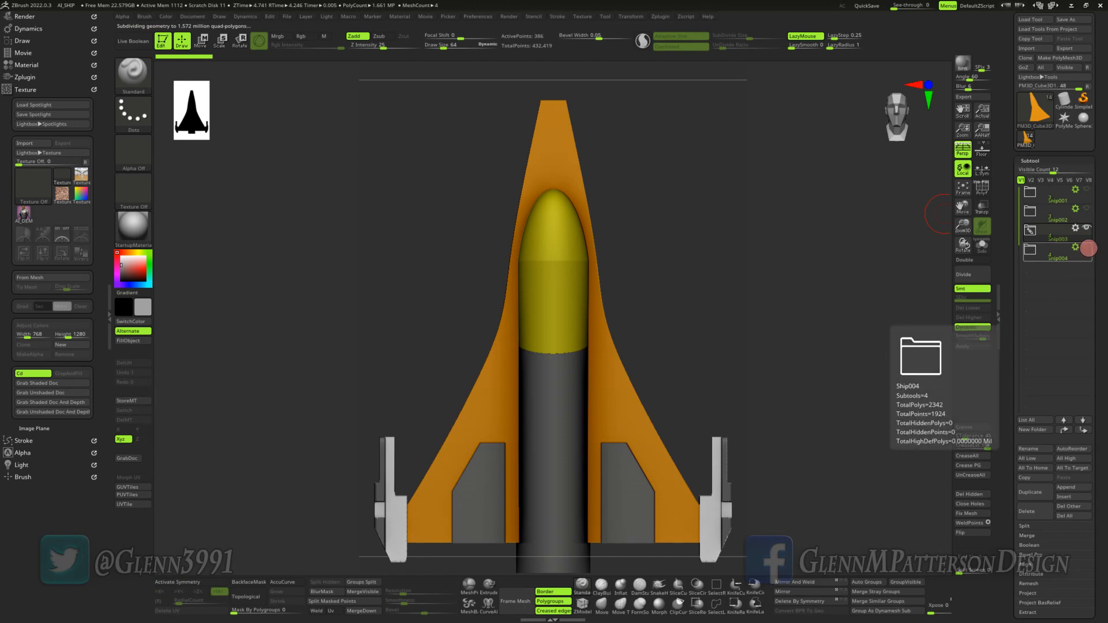
pyautogui.click(1087, 248)
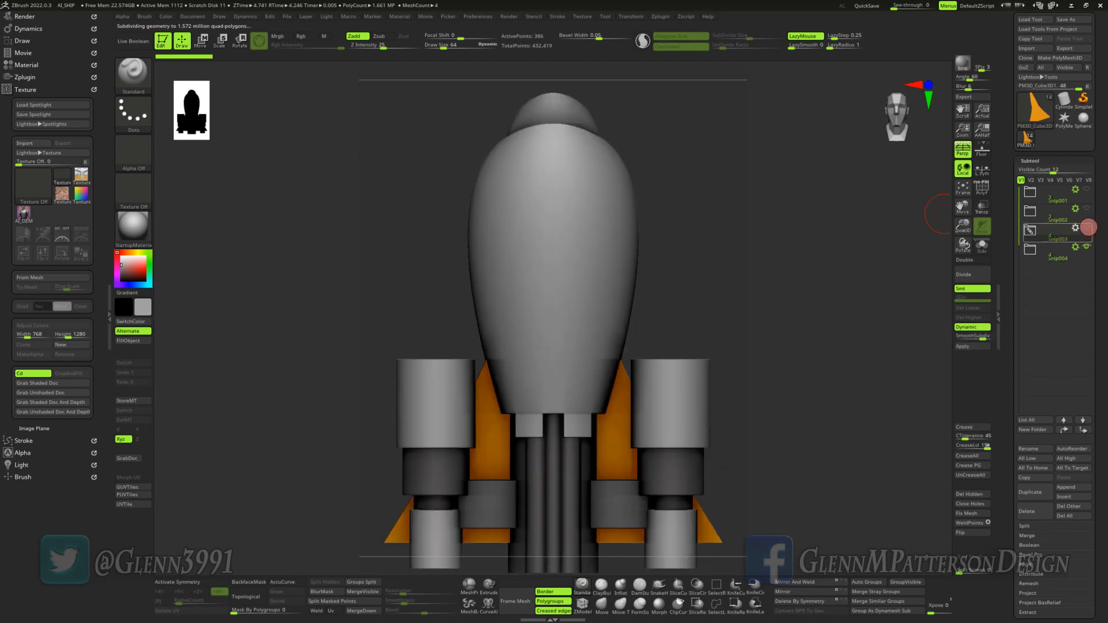
pyautogui.click(1049, 257)
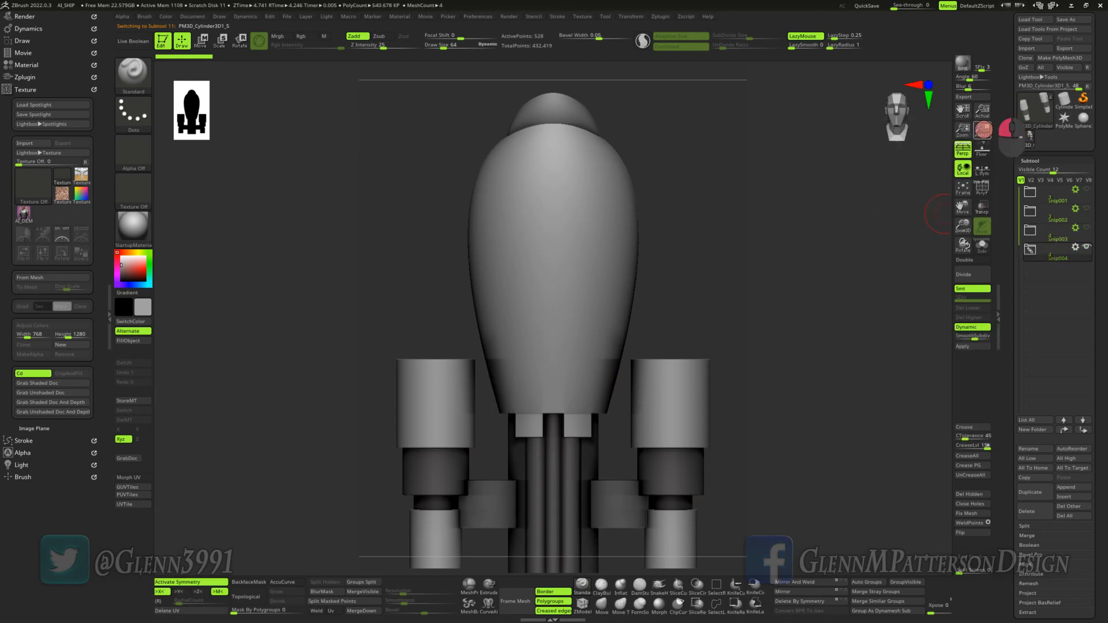
# Step: Display only the Ship001 folder with the canvas at AAHalf size and render it with BPR
pyautogui.click(983, 129)
pyautogui.click(1043, 185)
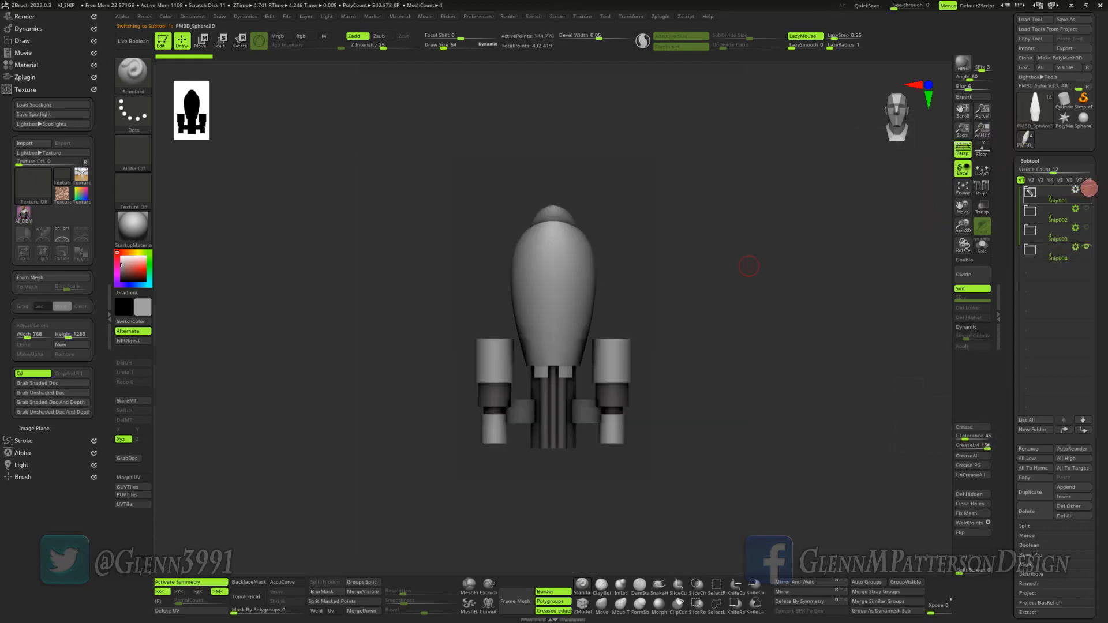
pyautogui.click(1086, 246)
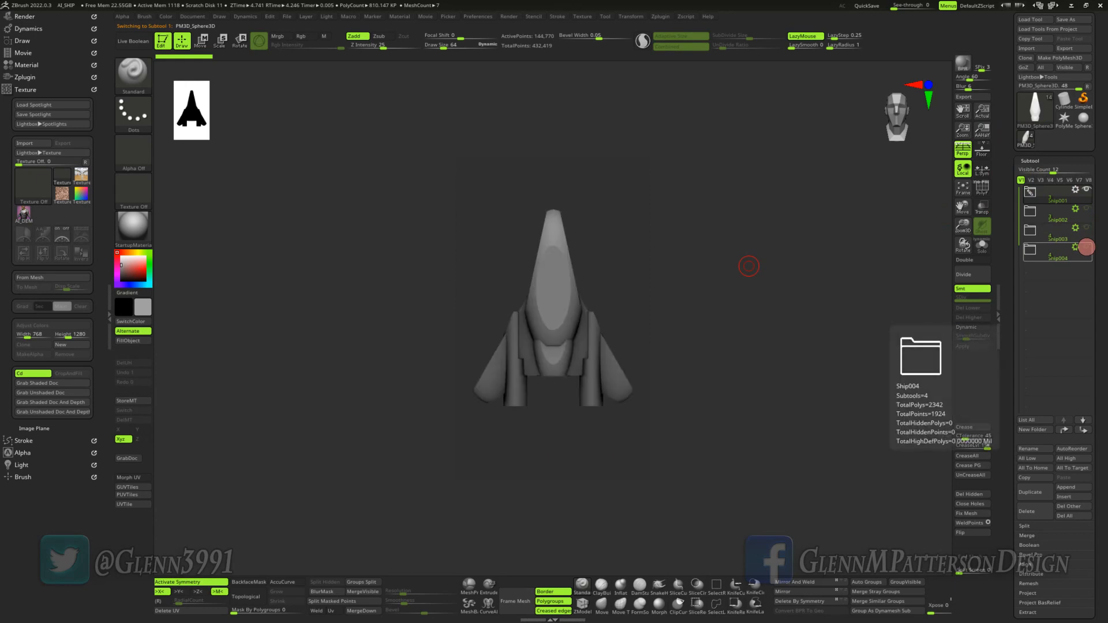
pyautogui.click(963, 62)
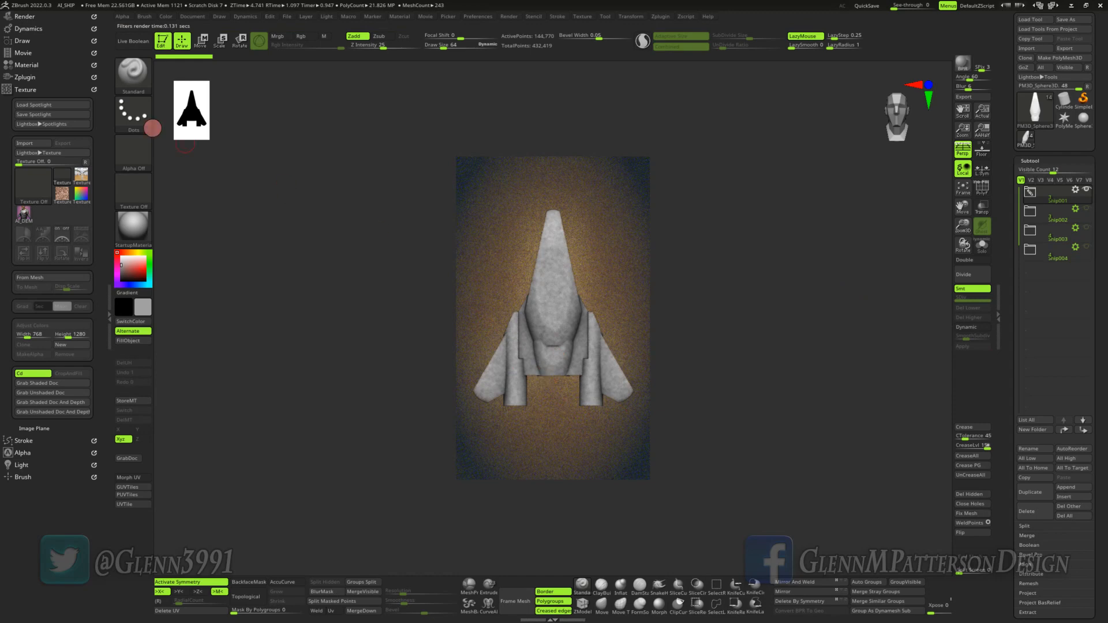
# Step: Open the AI_SKULL.zpr project from the AI_ZBRUSH_2022_SKULLS folder
pyautogui.click(286, 16)
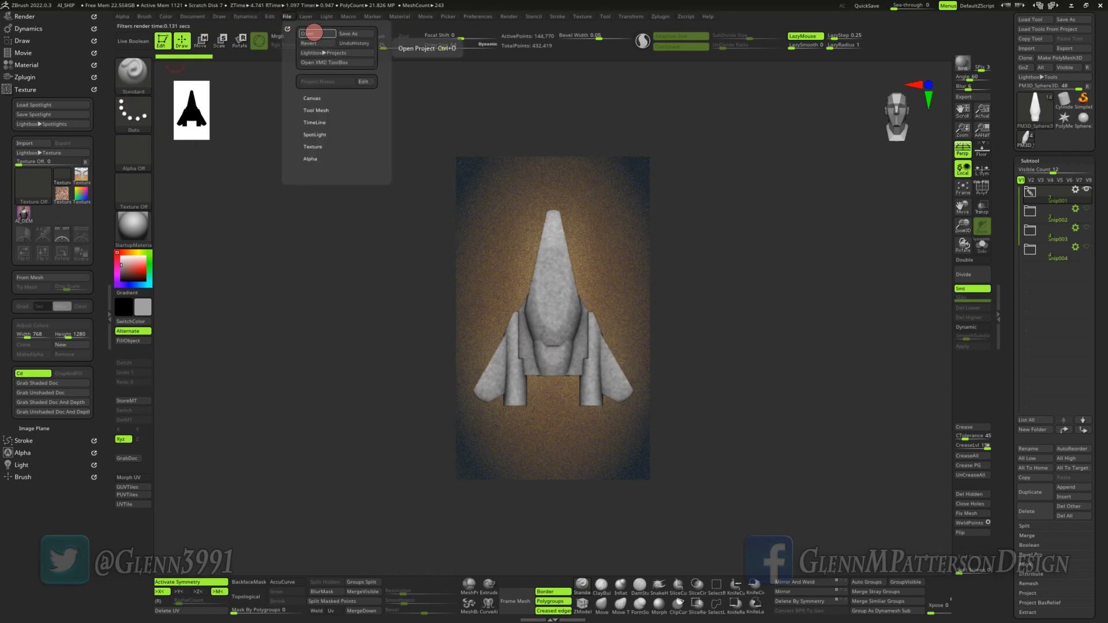
pyautogui.click(314, 33)
pyautogui.click(589, 341)
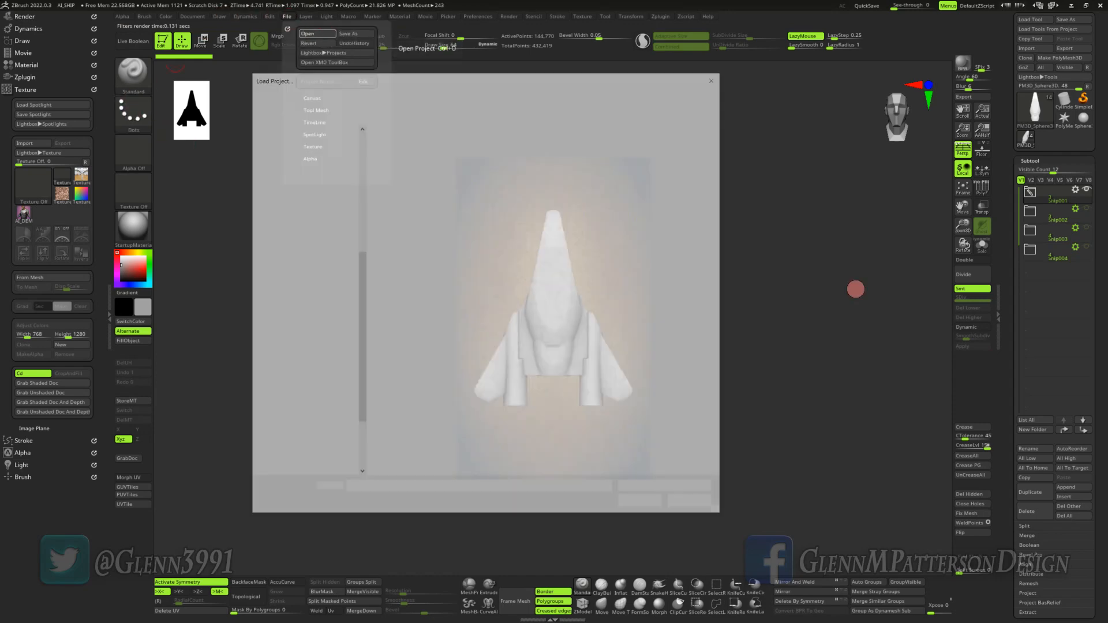
pyautogui.click(457, 96)
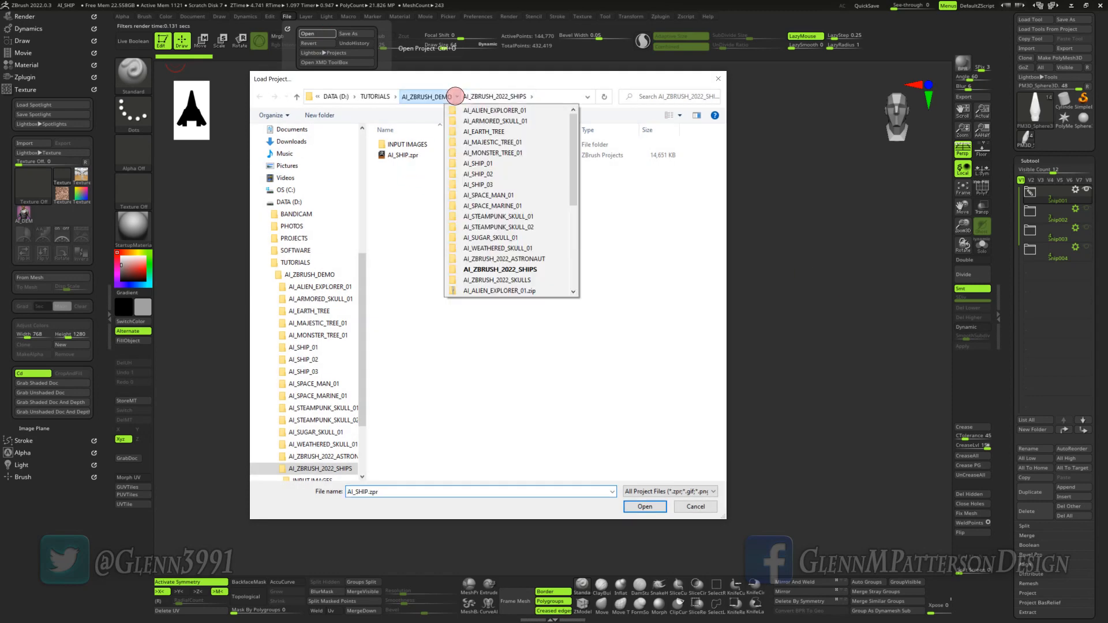
pyautogui.click(488, 280)
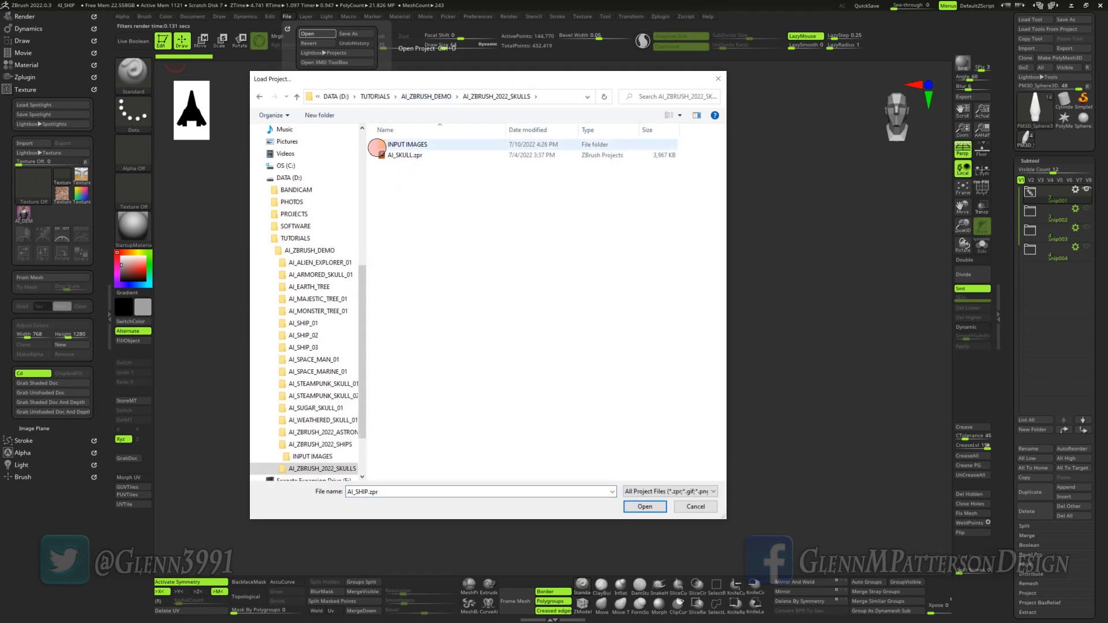
pyautogui.click(379, 155)
pyautogui.doubleClick(380, 155)
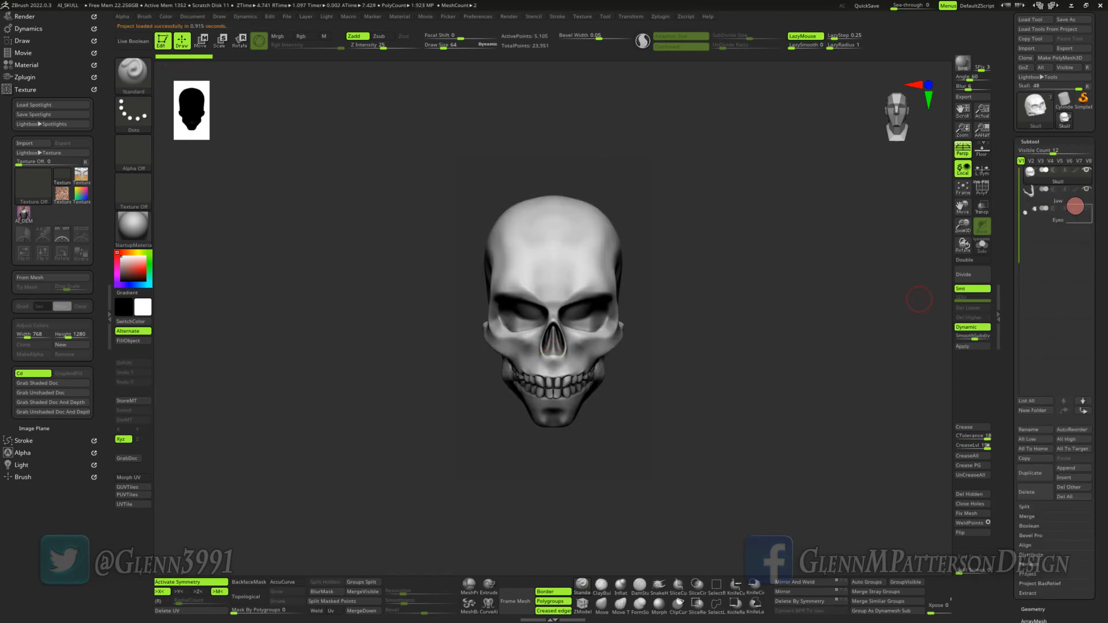
# Step: Briefly show the skull's Eyes subtool, hide it again, and render the skull with BPR, viewing the canvas at actual size
pyautogui.click(1086, 206)
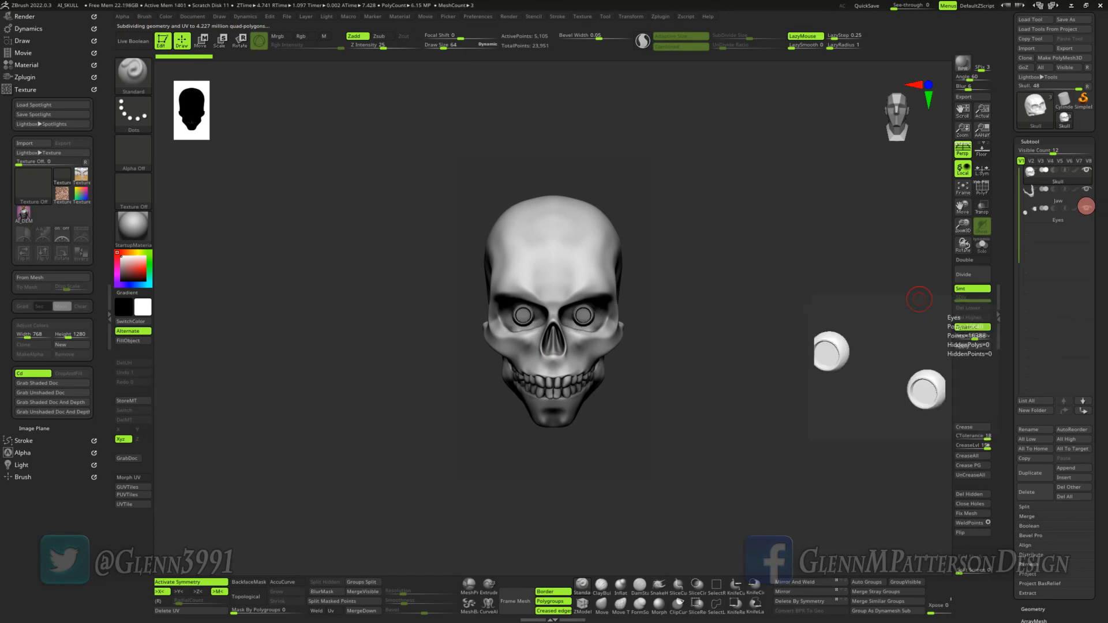
pyautogui.click(1086, 206)
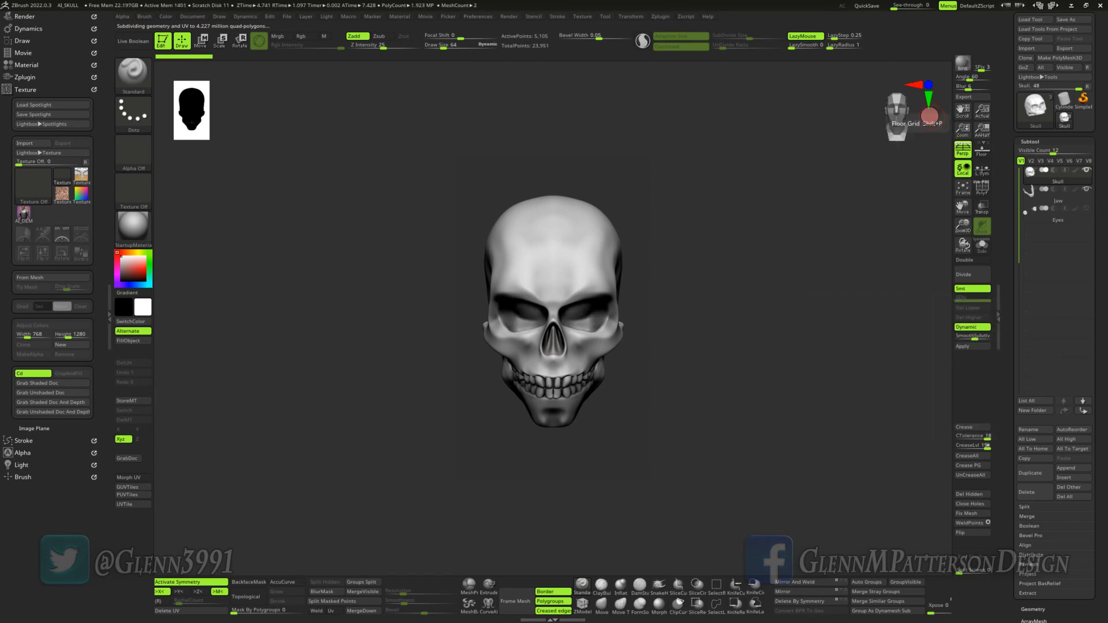
pyautogui.click(959, 64)
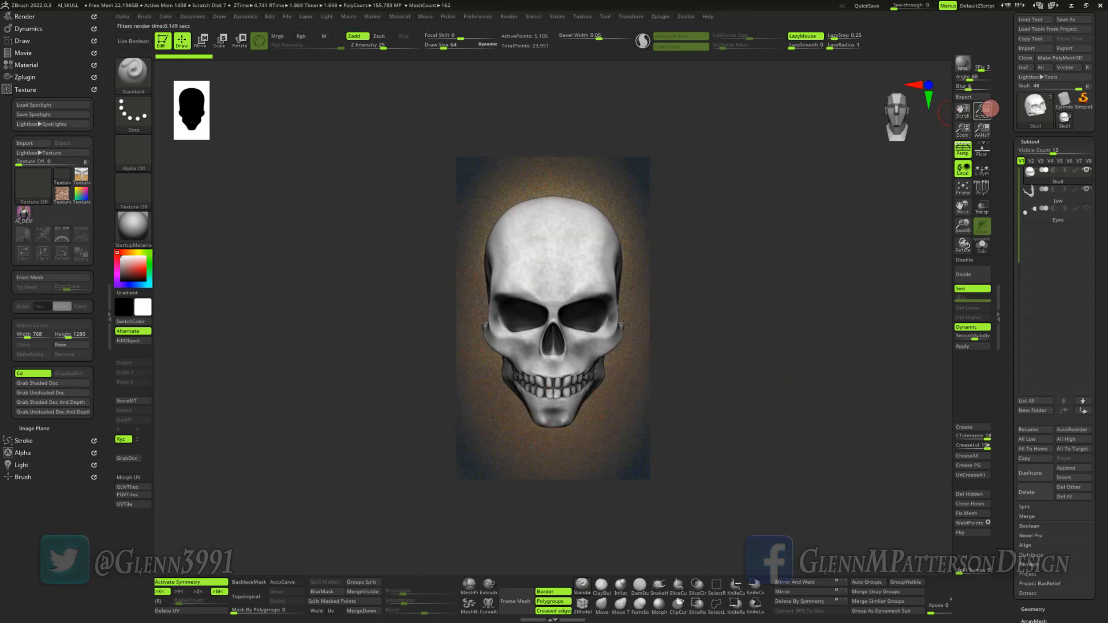
pyautogui.click(983, 110)
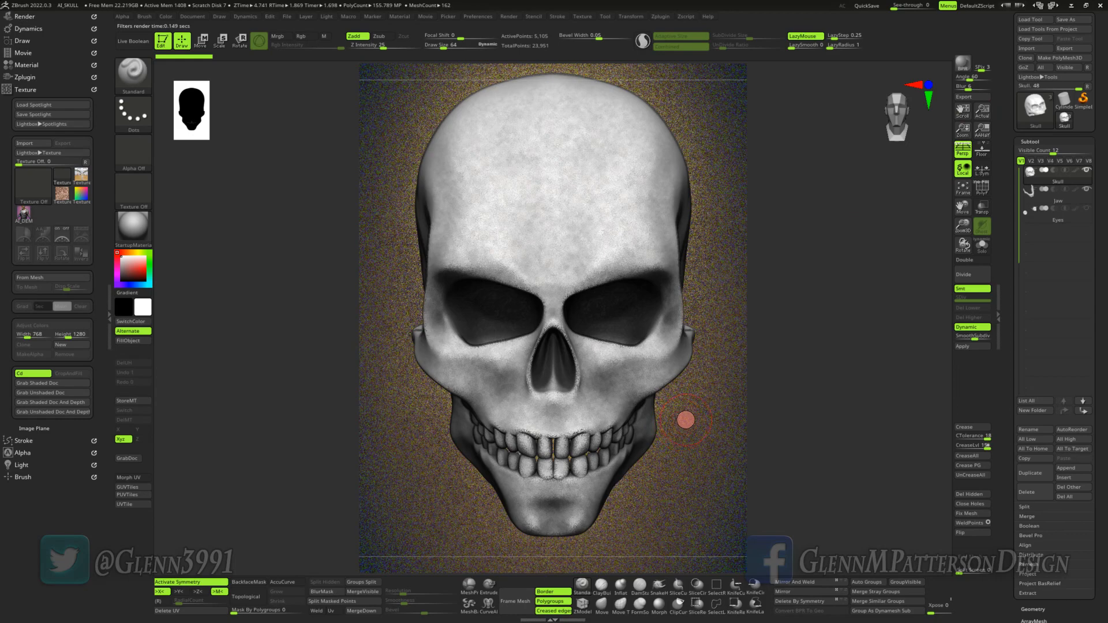
# Step: Switch to Firefox and check the progress of the armored figure image in the Copy of Disco Diffusion v5.4 notebook
pyautogui.press('super')
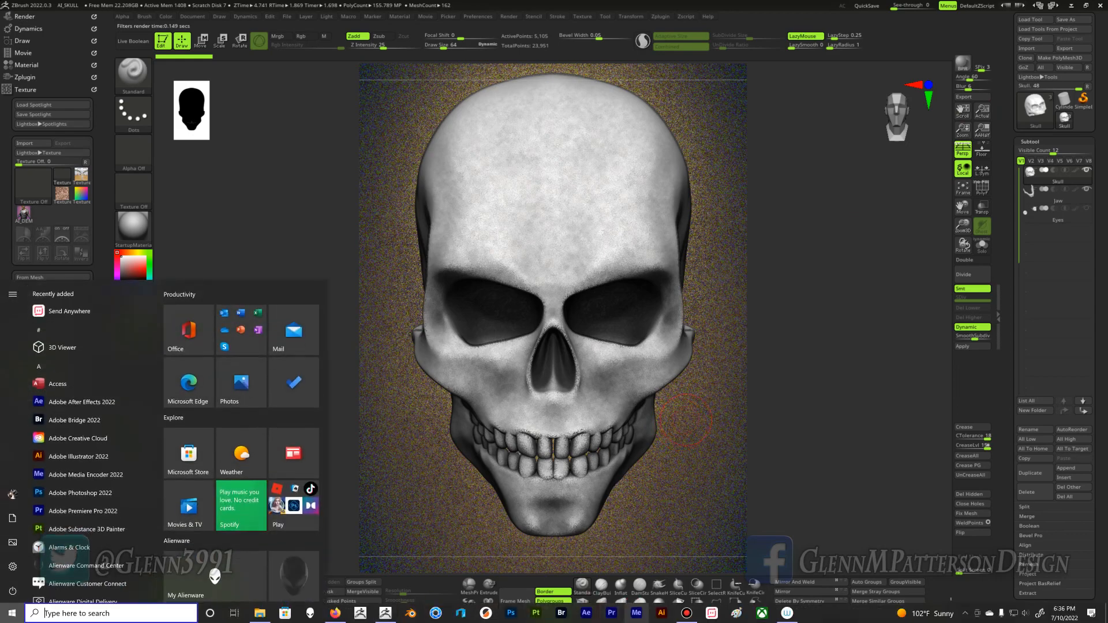
pyautogui.click(335, 613)
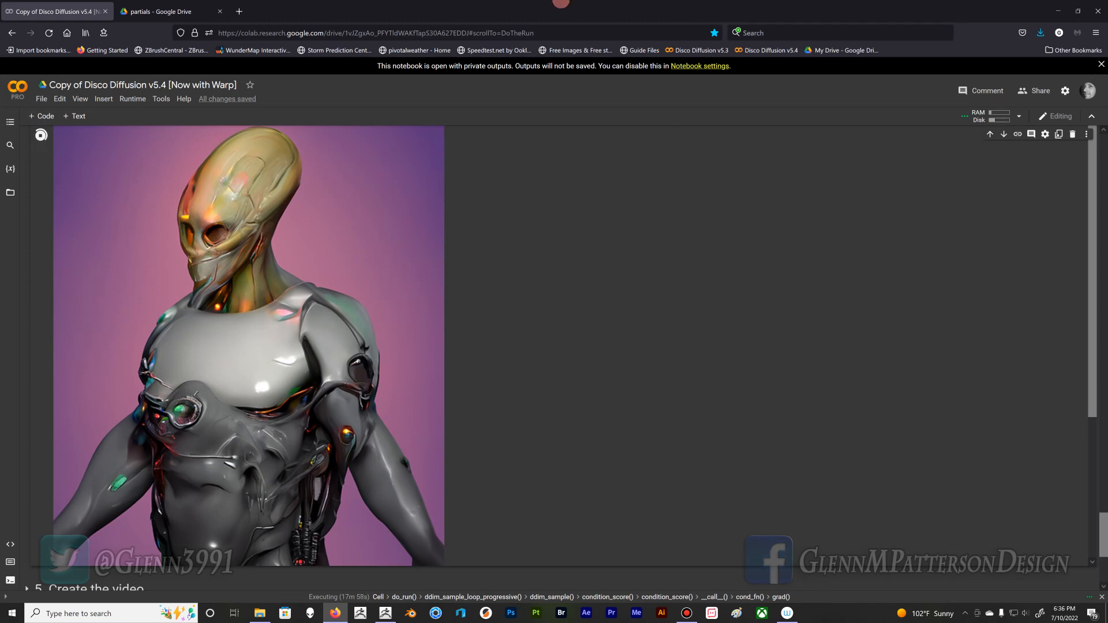
pyautogui.moveTo(561, 3)
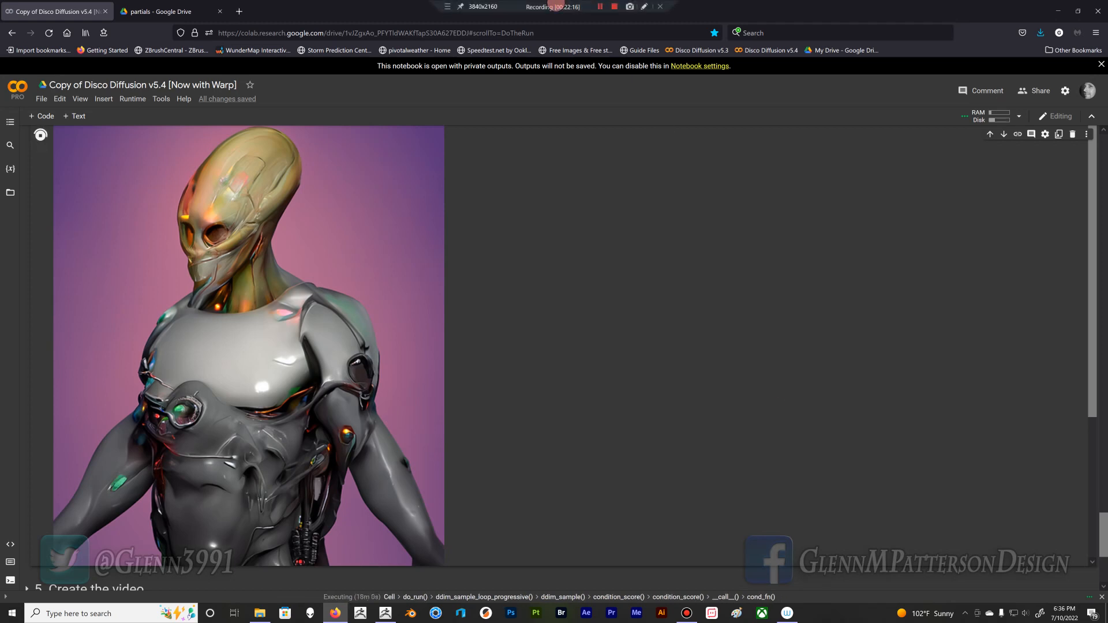